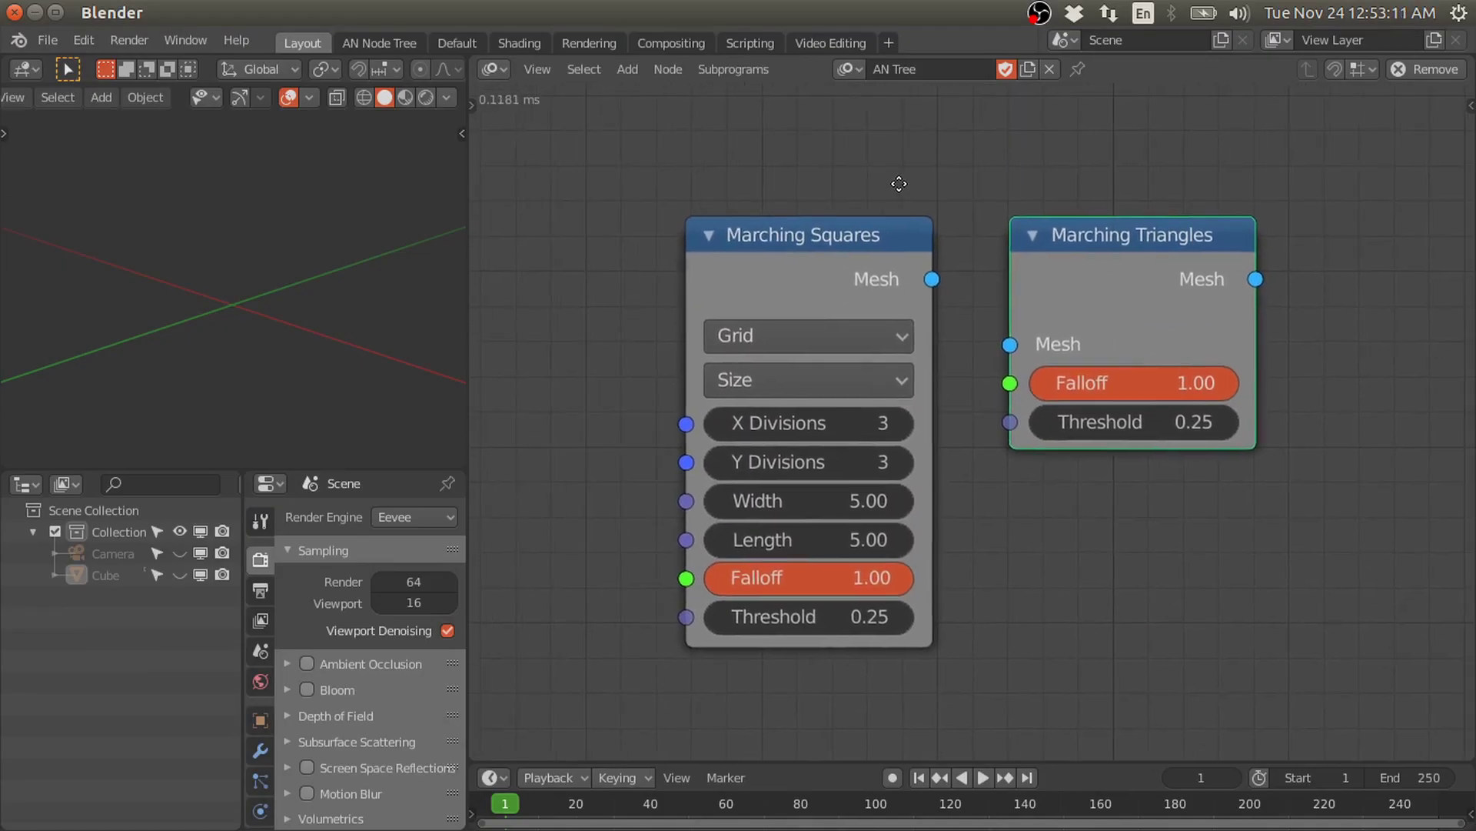
# - Delete the Marching Triangles node from the AN Tree, leaving only the Marching Squares node
pyautogui.scroll(2, 808, 215)
pyautogui.moveTo(809, 217)
pyautogui.mouseDown()
pyautogui.moveTo(769, 253)
pyautogui.moveTo(804, 225)
pyautogui.mouseUp()
pyautogui.moveTo(1092, 243)
pyautogui.keyDown('ctrl'); pyautogui.mouseDown(button='middle')
pyautogui.moveTo(1115, 261)
pyautogui.moveTo(1110, 239)
pyautogui.mouseUp(button='middle'); pyautogui.keyUp('ctrl')
pyautogui.moveTo(1110, 238); pyautogui.dragTo(1143, 230)
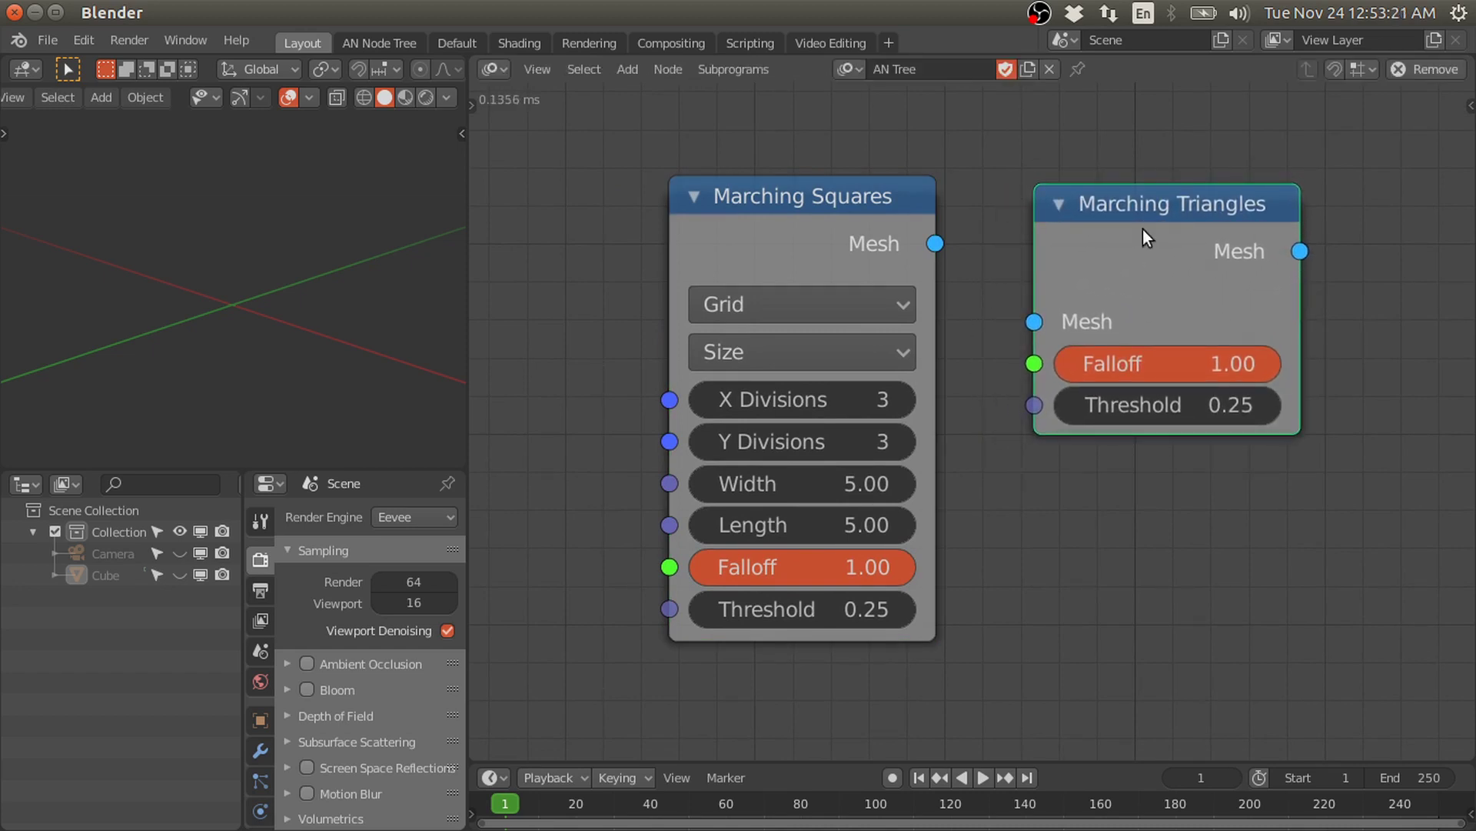
pyautogui.press('x')
pyautogui.moveTo(777, 242)
pyautogui.mouseDown()
pyautogui.moveTo(1085, 253)
pyautogui.moveTo(1119, 232)
pyautogui.moveTo(926, 220)
pyautogui.moveTo(978, 269)
pyautogui.moveTo(972, 214)
pyautogui.moveTo(966, 244)
pyautogui.mouseUp()
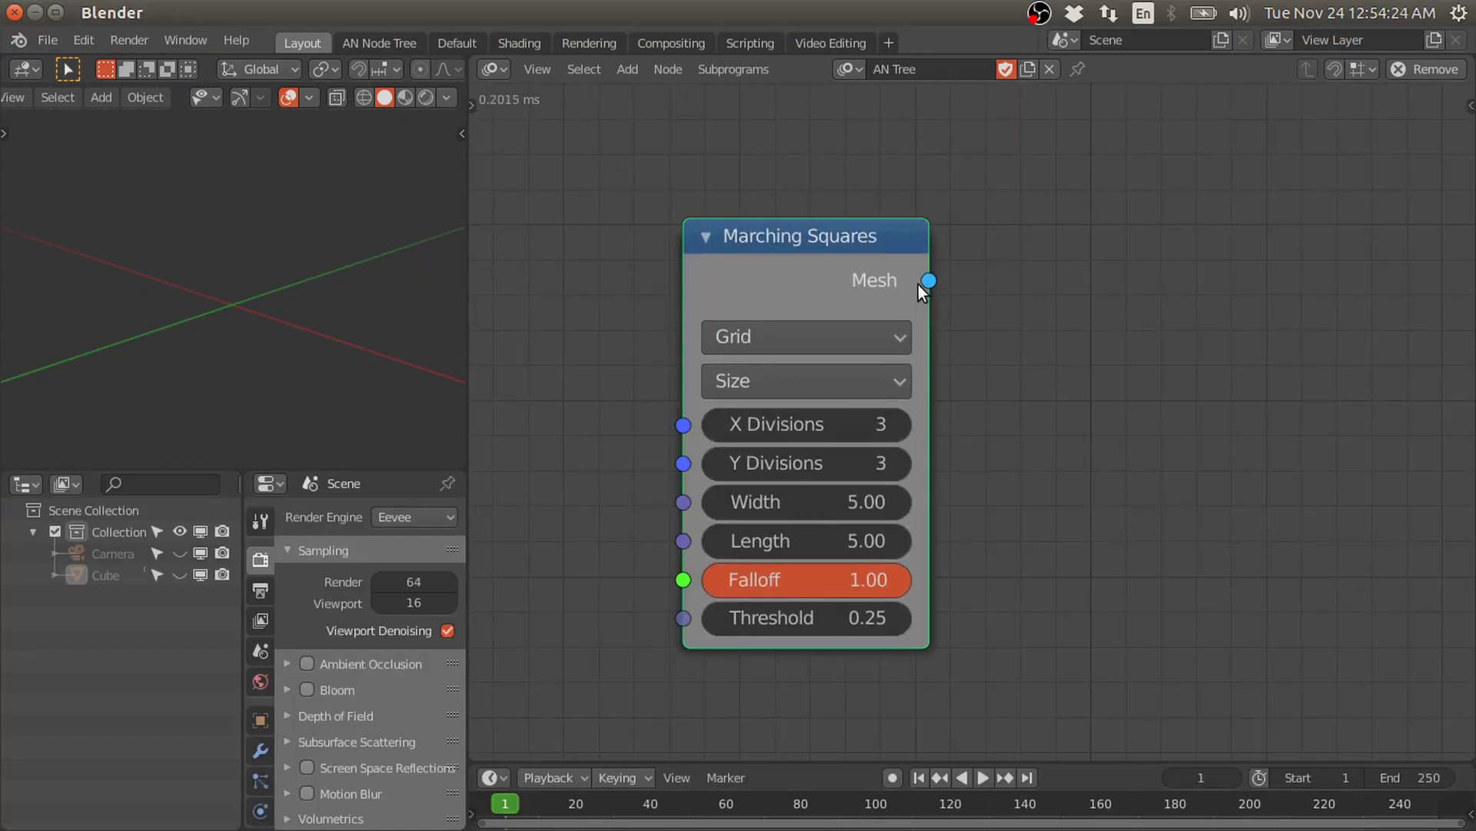
pyautogui.moveTo(919, 283)
pyautogui.mouseDown()
pyautogui.moveTo(1000, 256)
pyautogui.moveTo(939, 269)
pyautogui.mouseUp()
pyautogui.moveTo(1026, 217); pyautogui.dragTo(1049, 163)
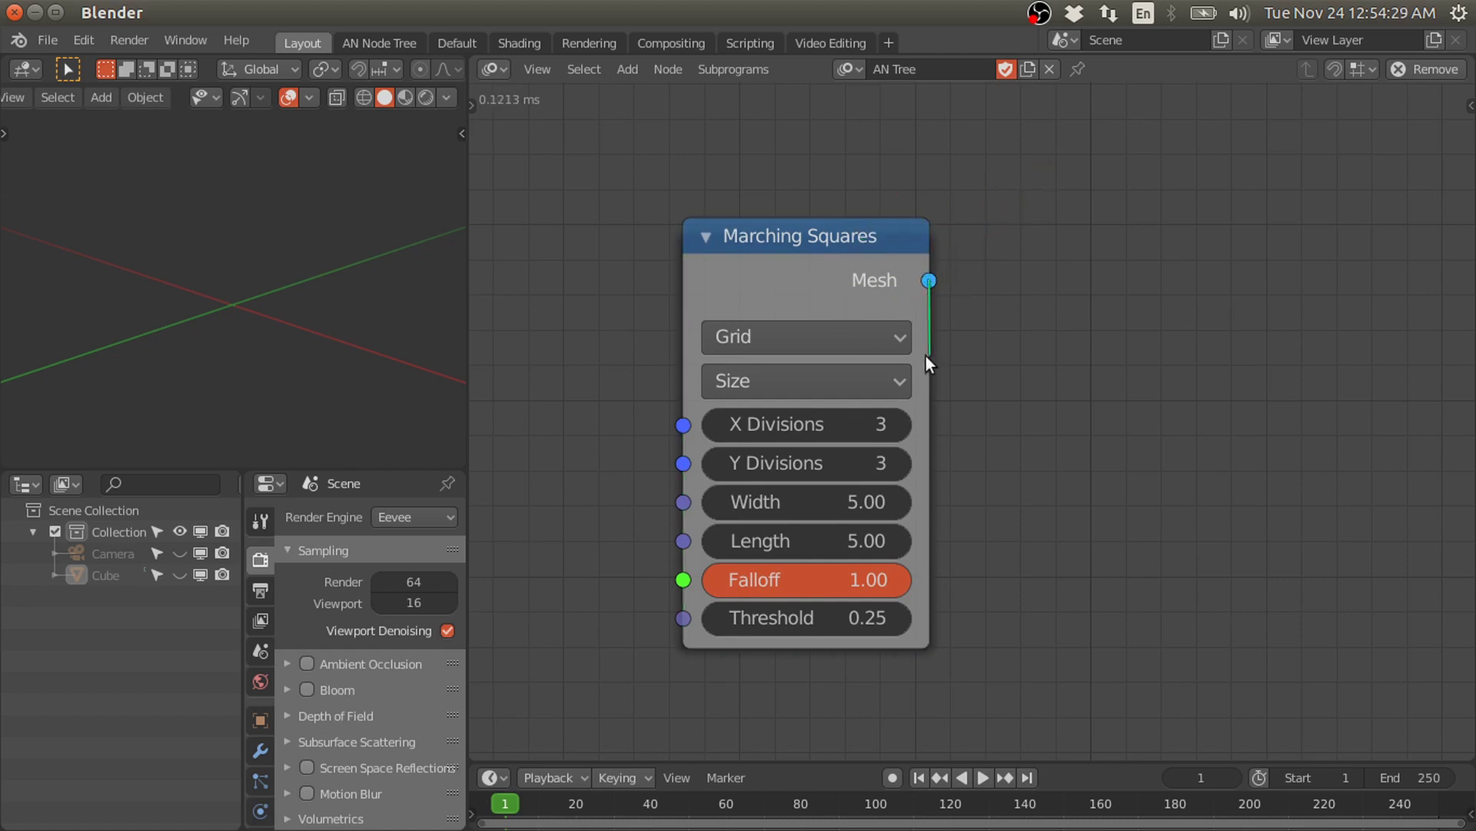
pyautogui.moveTo(723, 231); pyautogui.dragTo(685, 425)
pyautogui.moveTo(918, 281); pyautogui.dragTo(1014, 263)
pyautogui.moveTo(966, 298); pyautogui.dragTo(830, 232, button='middle')
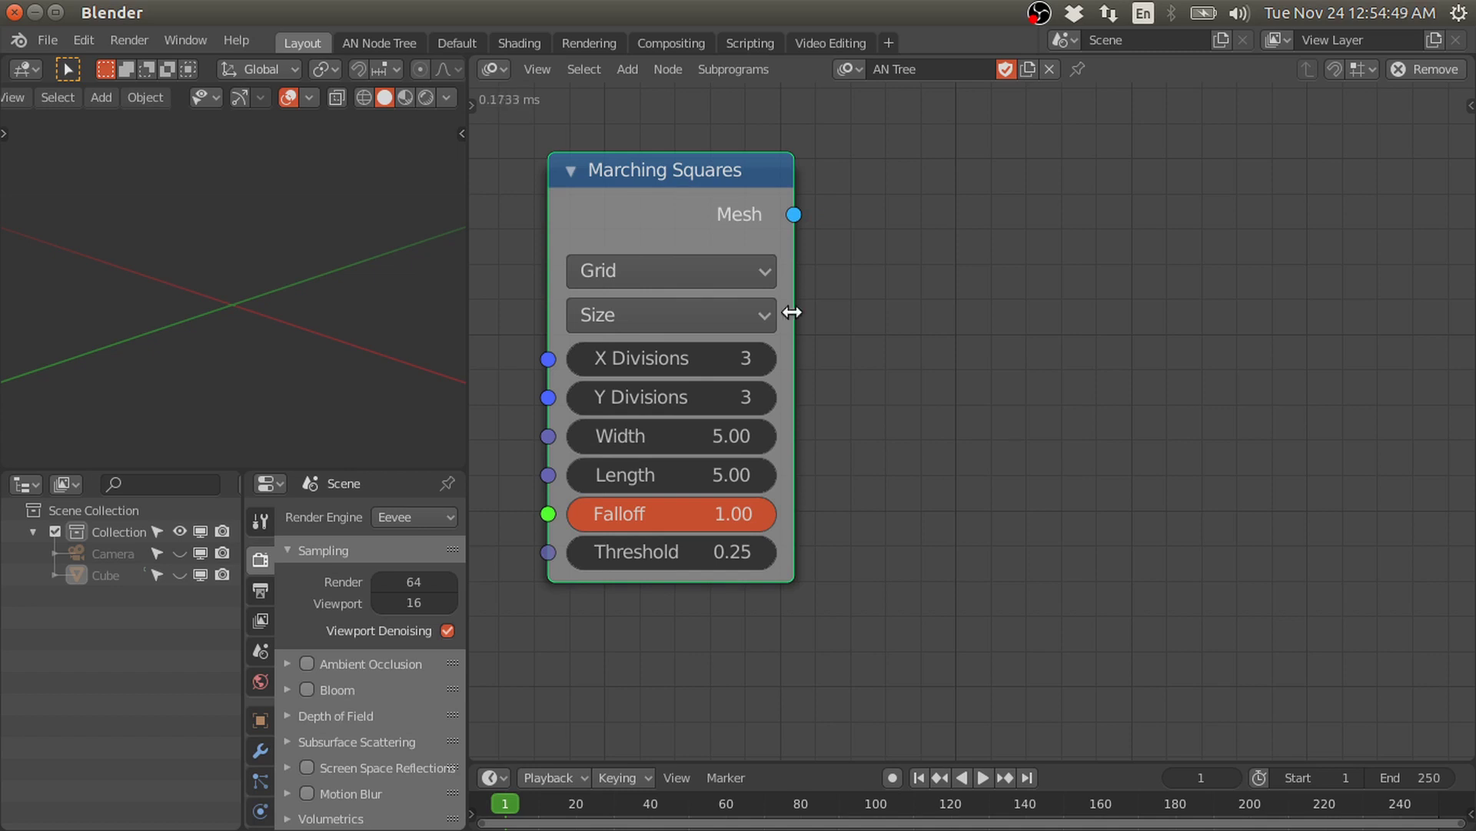
pyautogui.moveTo(793, 215); pyautogui.dragTo(837, 215)
pyautogui.moveTo(967, 122); pyautogui.dragTo(932, 135)
# - Add a Splines from Edges node beside Marching Squares and set it to Spline Per Branch
pyautogui.hotkey('shift', 'a')
pyautogui.moveTo(832, 368)
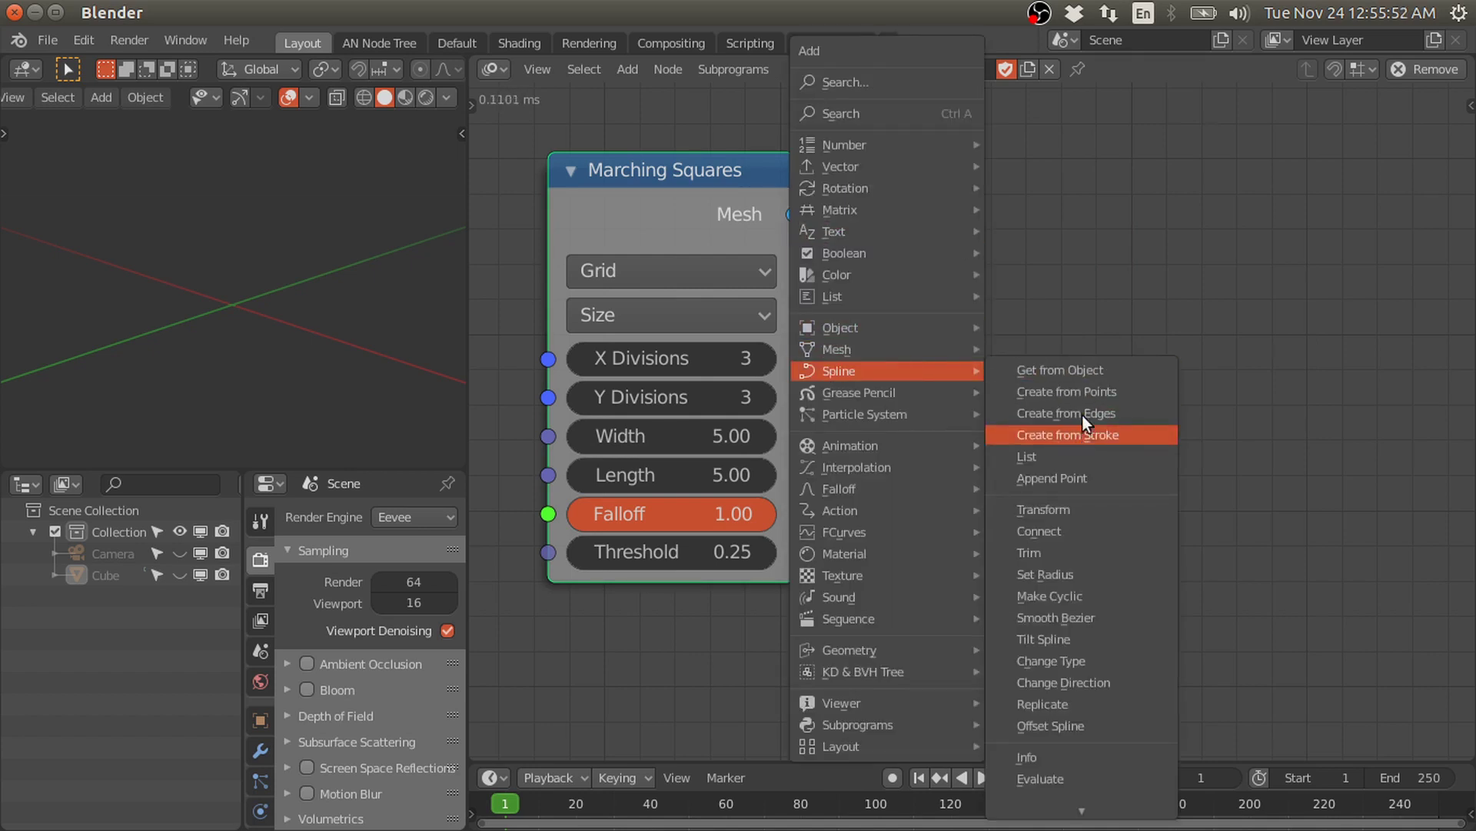
pyautogui.click(1077, 413)
pyautogui.click(1120, 269)
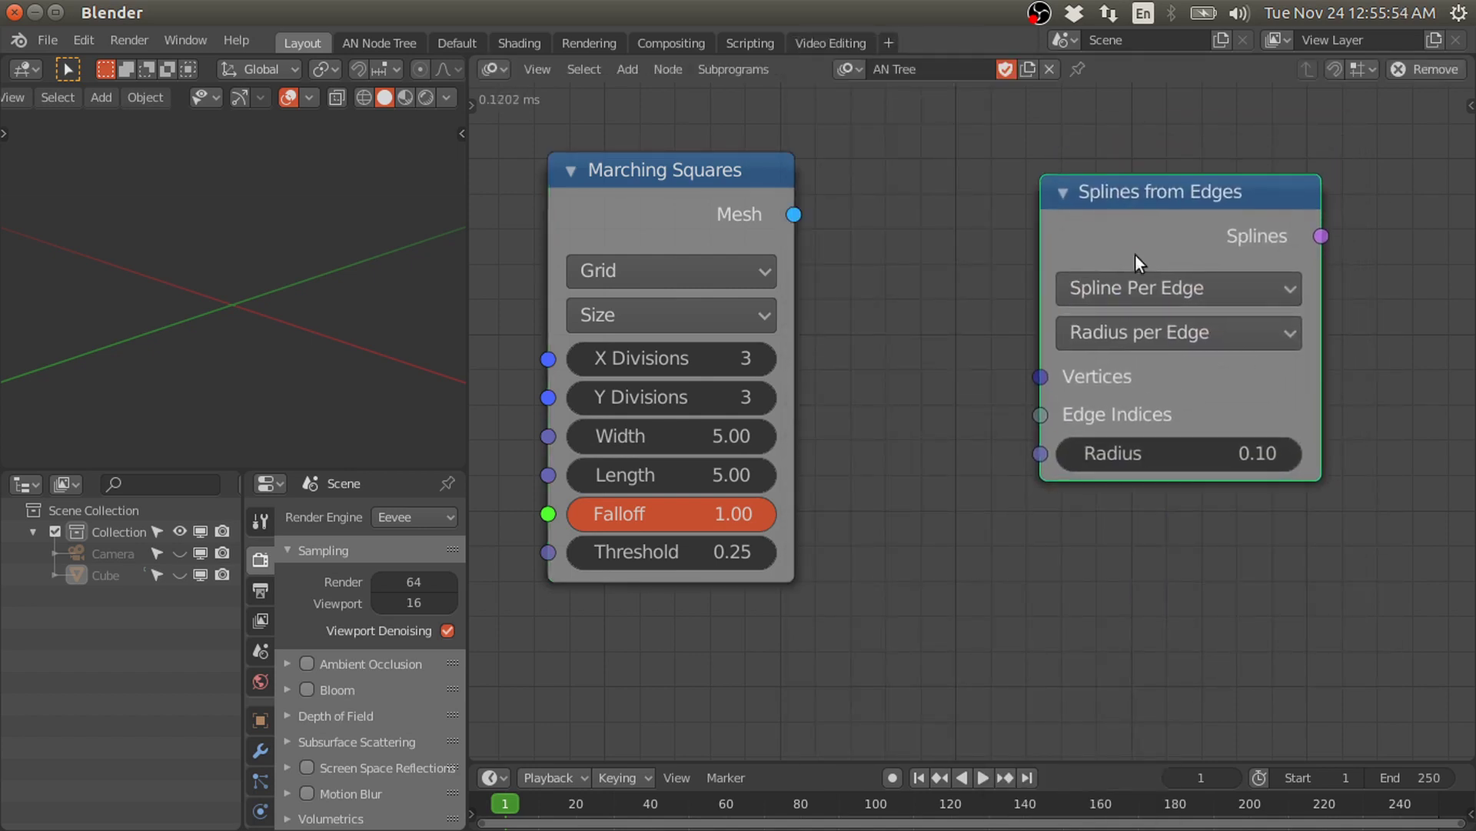
pyautogui.click(1119, 288)
pyautogui.click(1125, 370)
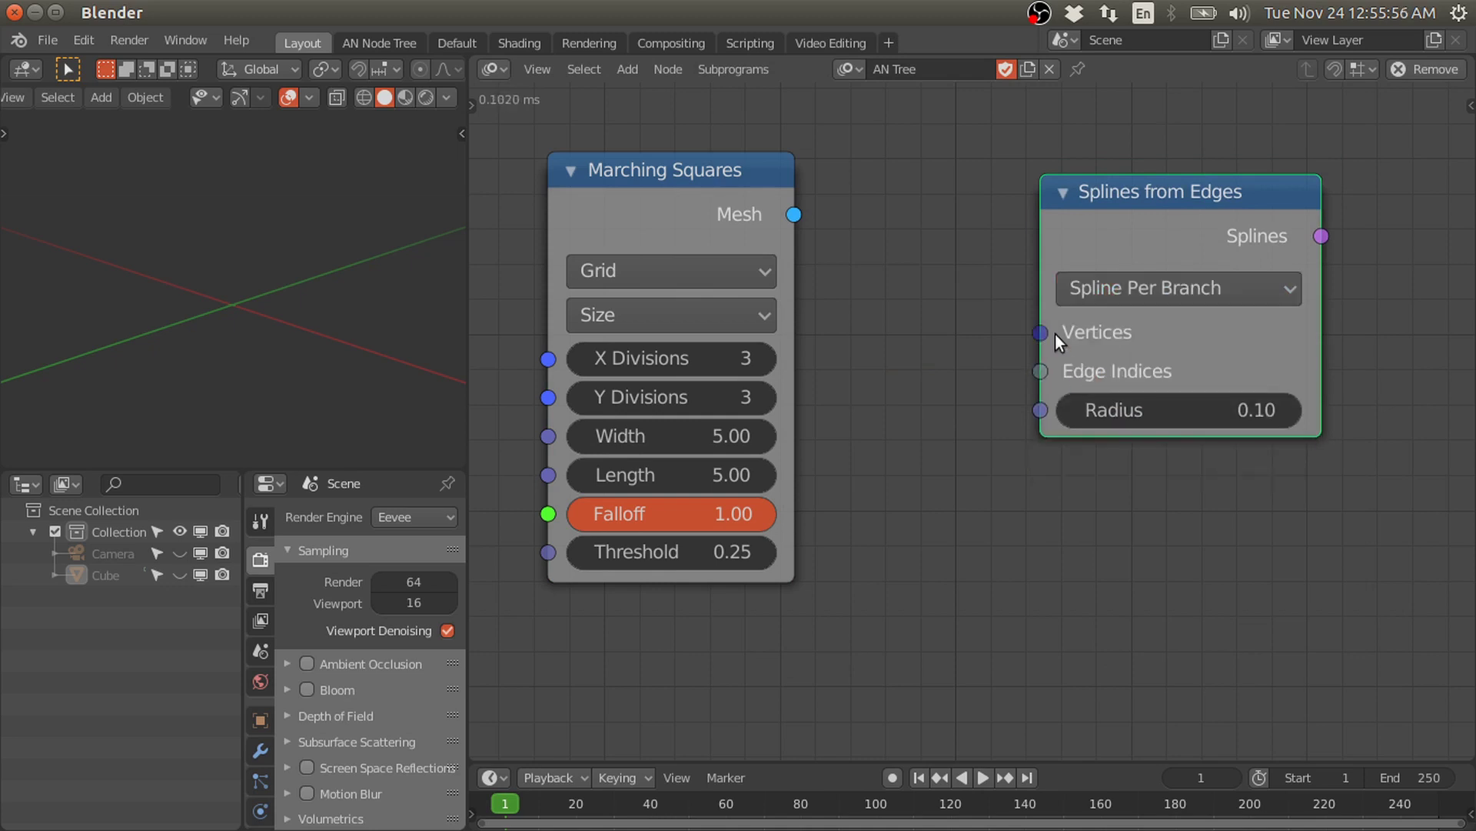
# - Insert a Mesh Info node between Marching Squares and Splines from Edges, link its Vertices and Edge Indices, and hide its unused sockets
pyautogui.moveTo(809, 197); pyautogui.dragTo(799, 209)
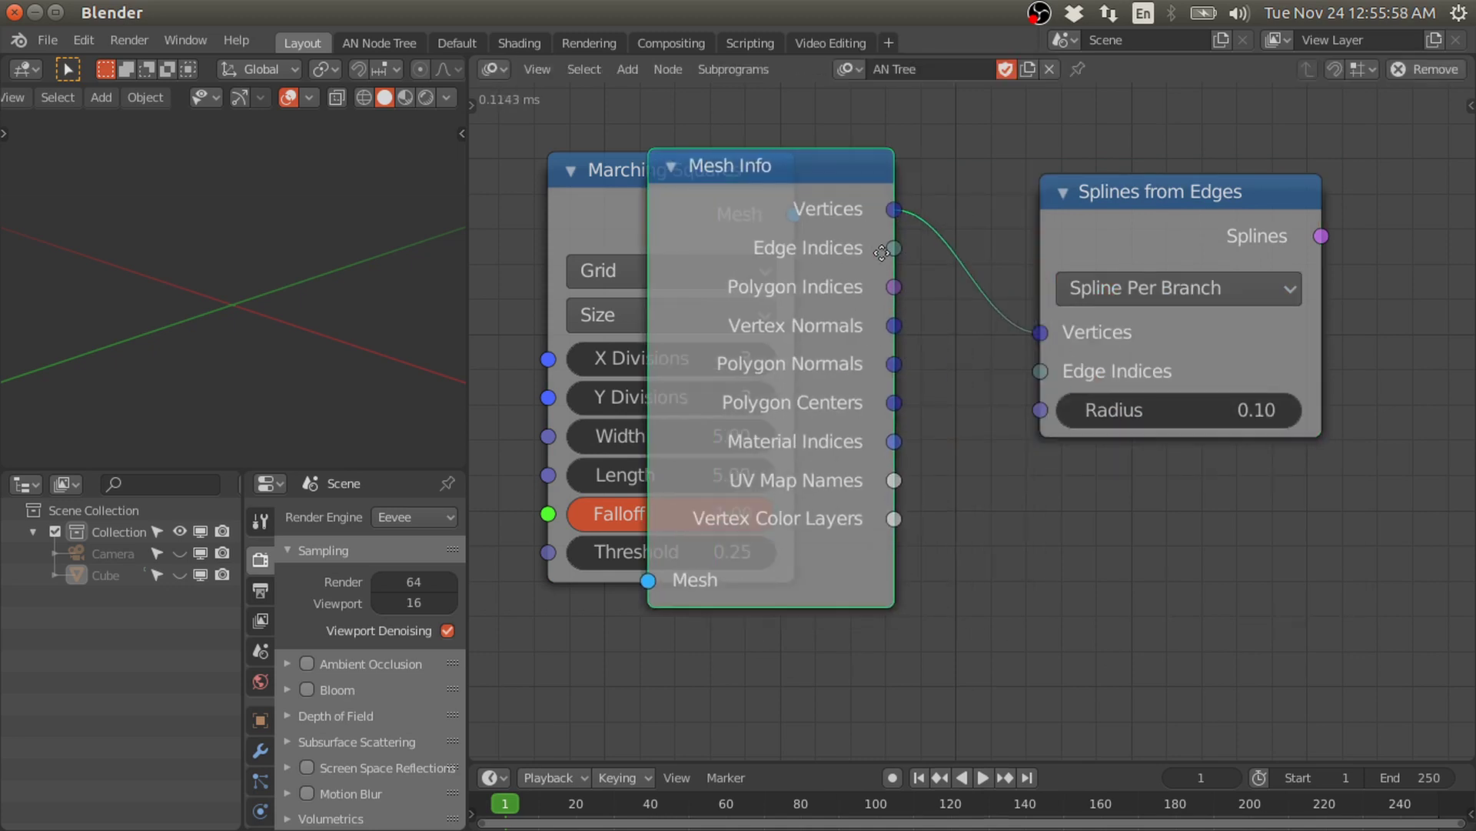
pyautogui.click(888, 203)
pyautogui.moveTo(901, 220); pyautogui.dragTo(1042, 372)
pyautogui.moveTo(804, 138); pyautogui.dragTo(929, 176)
pyautogui.hotkey('ctrl', 'h')
pyautogui.scroll(-1, 695, 200)
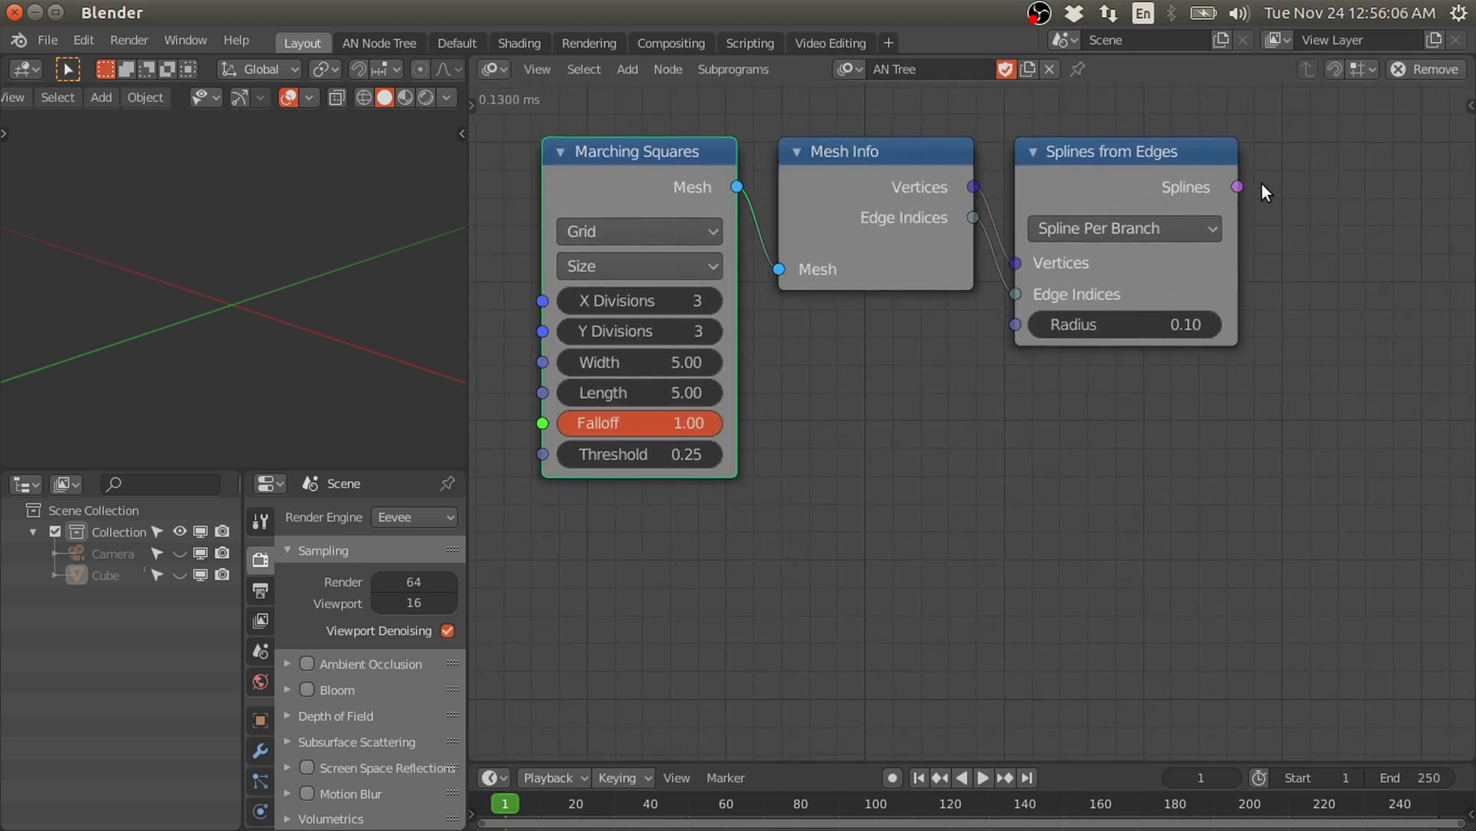
# - Add a Curve Object Output node fed by the Splines output, enable its Splines input and create a Target curve object for it
pyautogui.moveTo(1238, 187); pyautogui.dragTo(1373, 108)
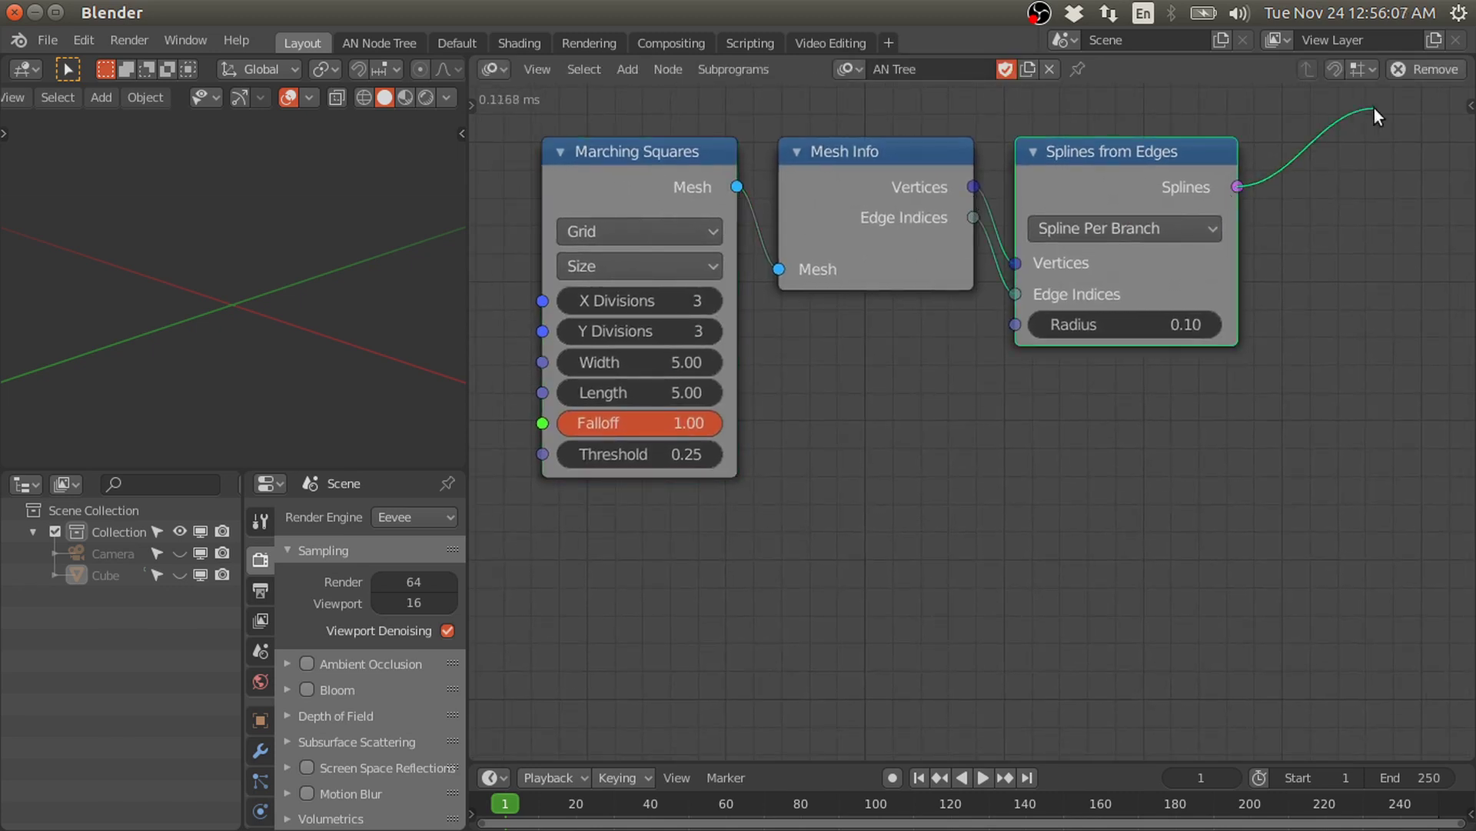
pyautogui.click(717, 193)
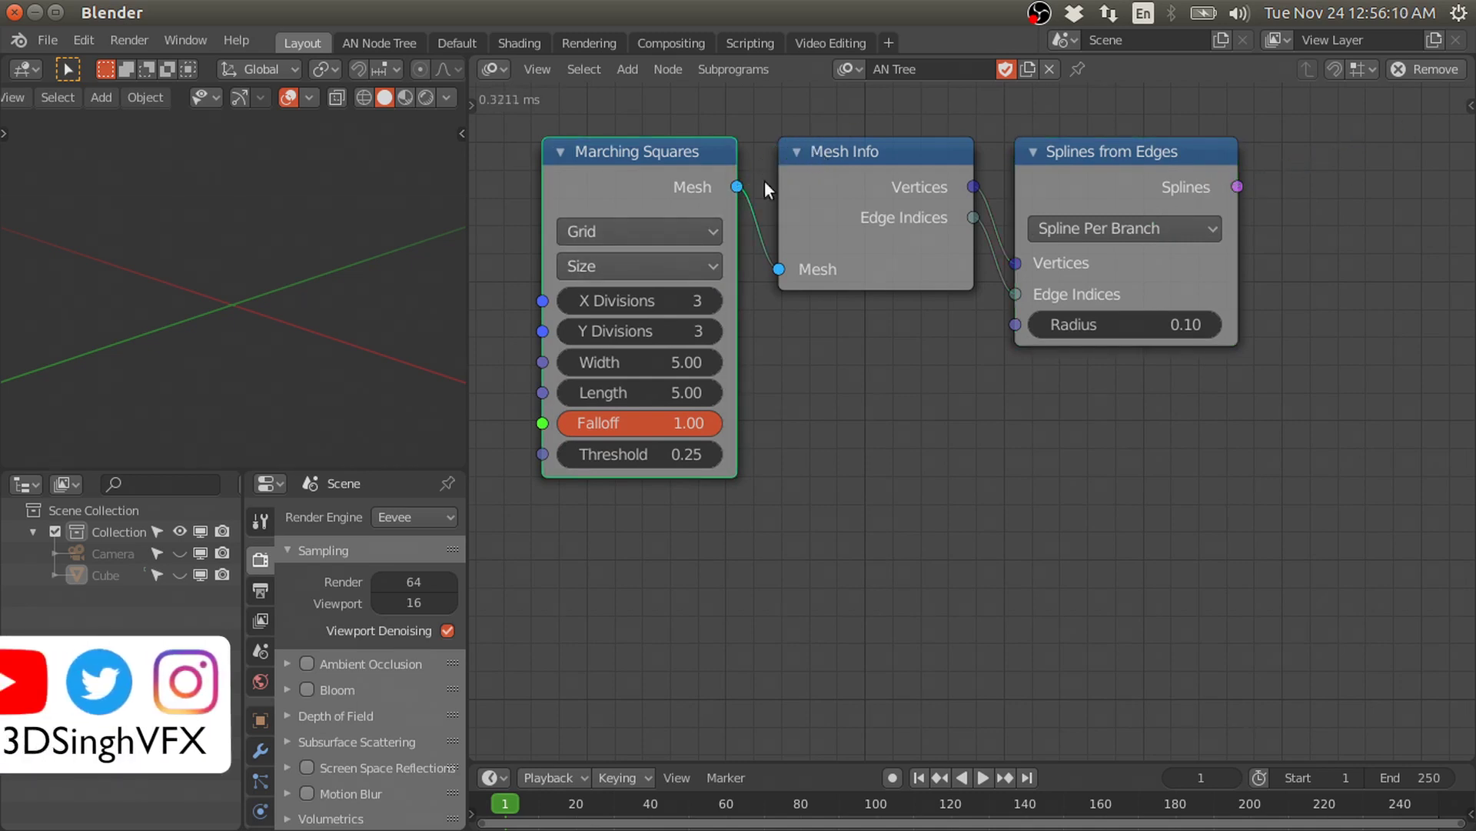
pyautogui.scroll(-1, 885, 208)
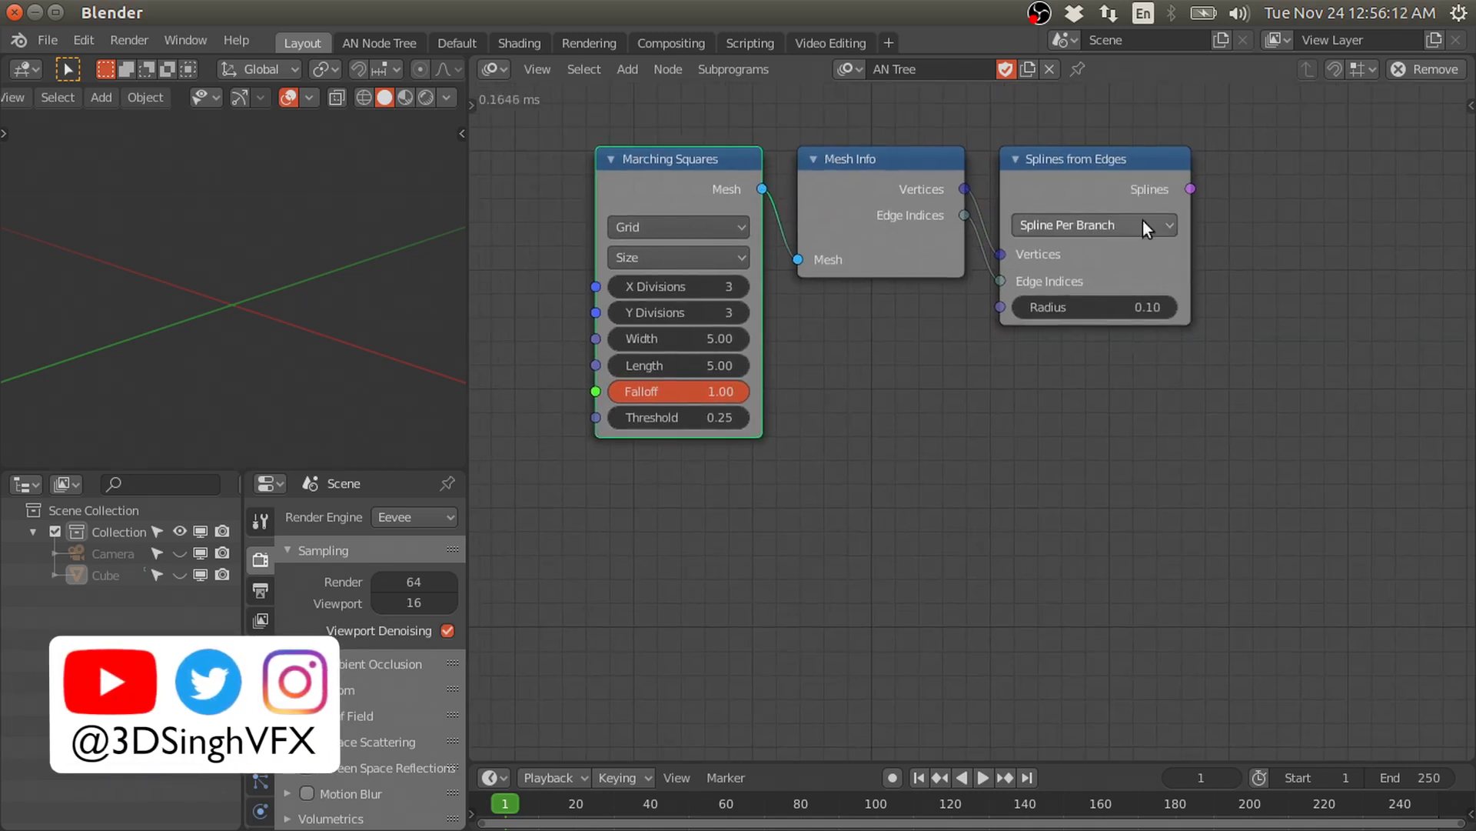
pyautogui.moveTo(1189, 188); pyautogui.dragTo(1299, 146)
pyautogui.hotkey('shift', 'a')
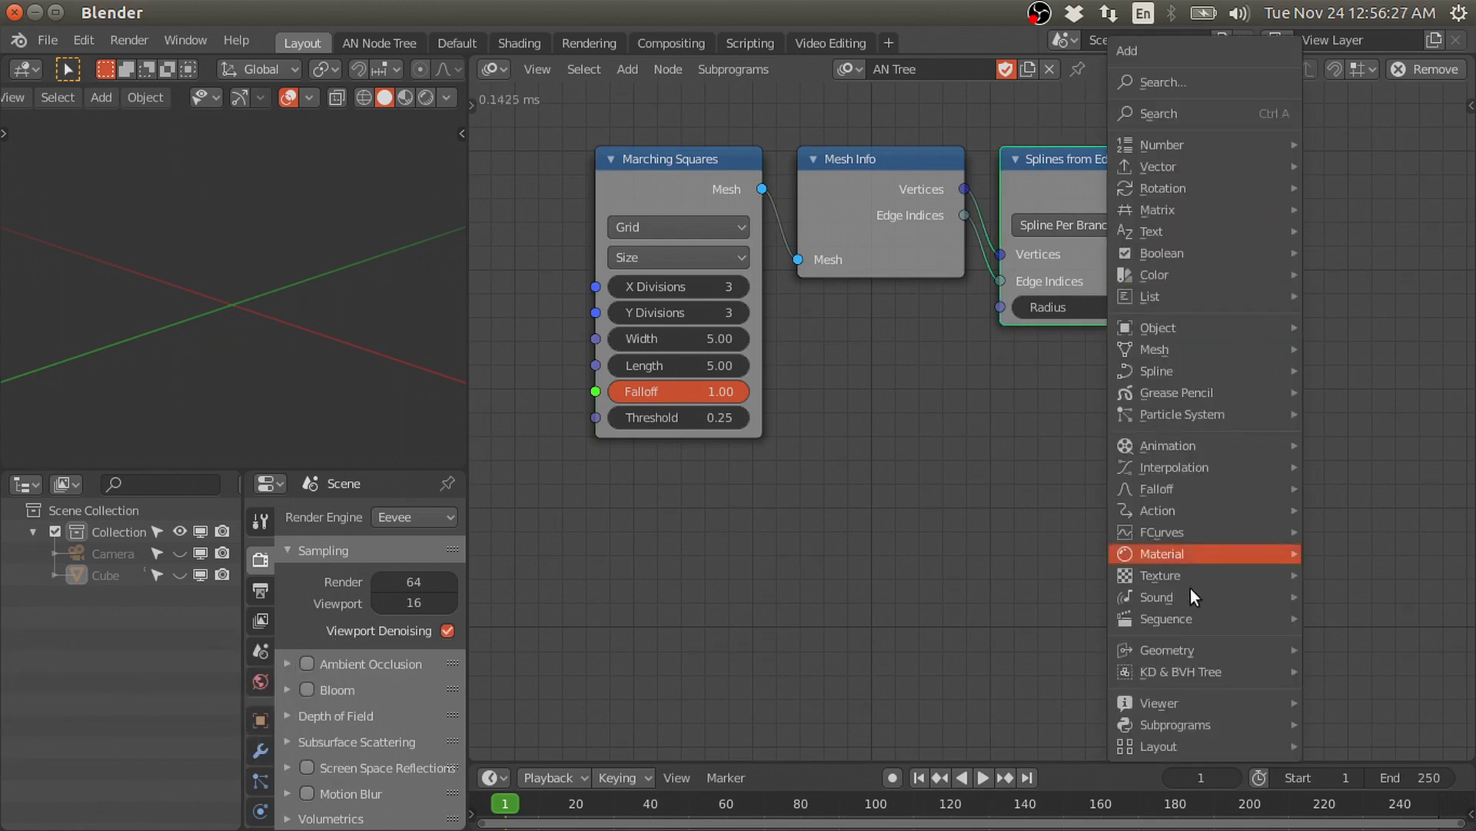
pyautogui.moveTo(1160, 369)
pyautogui.scroll(-3, 992, 761)
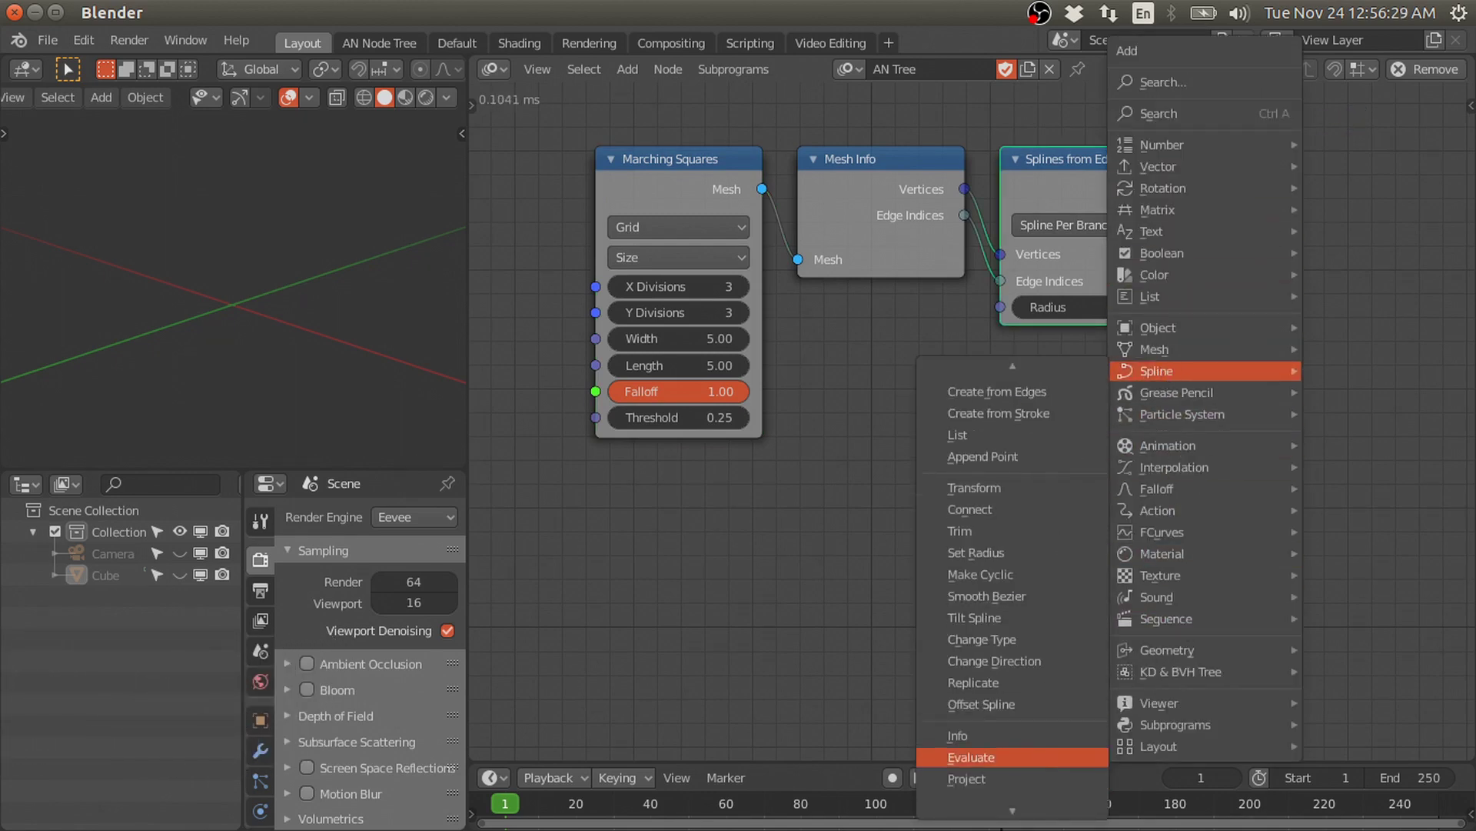
pyautogui.click(961, 764)
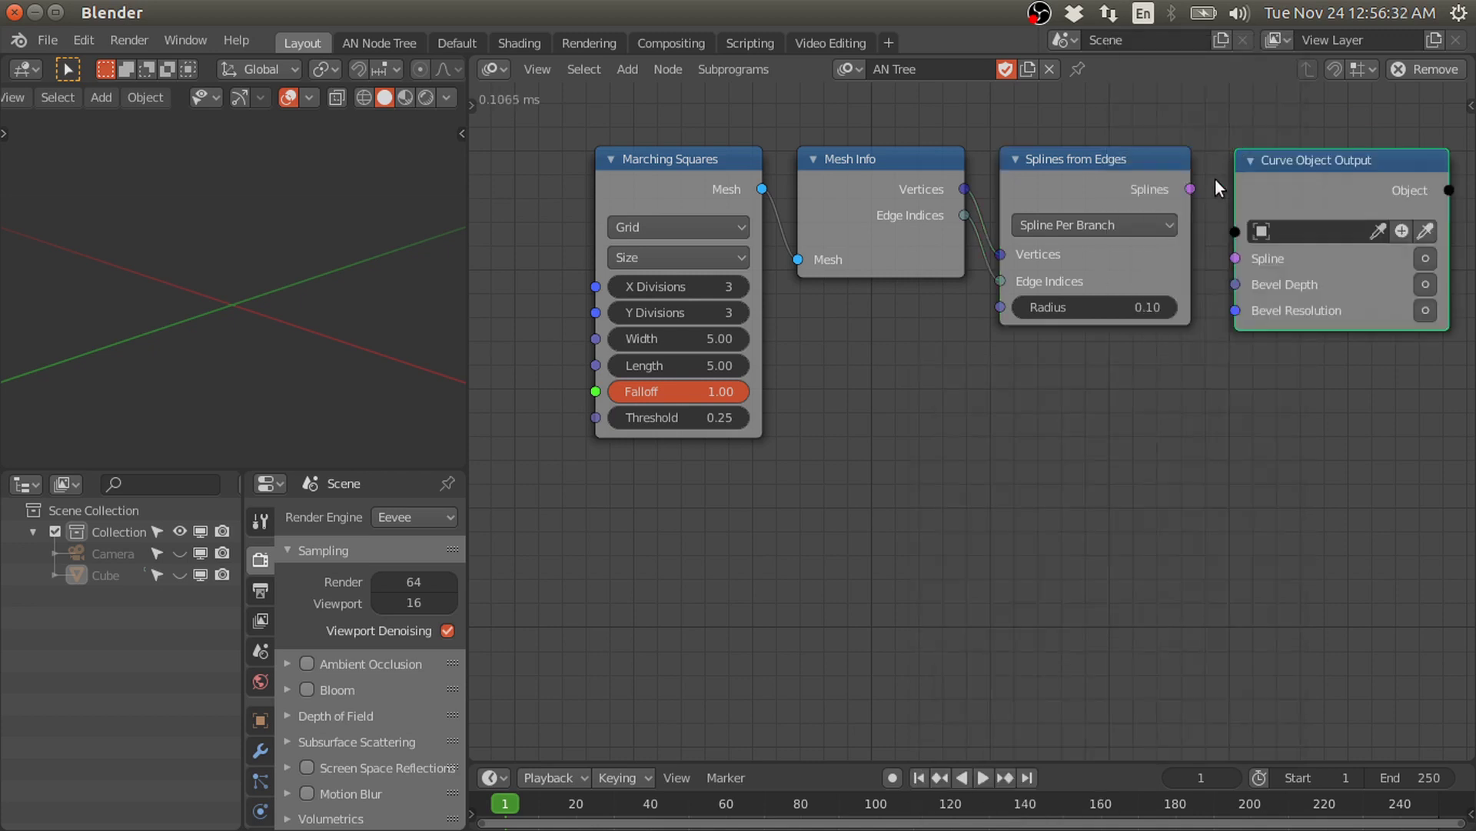
pyautogui.click(1427, 258)
pyautogui.click(1402, 231)
# - Add a Noise Falloff node below Marching Squares and connect it to the Falloff input
pyautogui.moveTo(870, 215); pyautogui.dragTo(984, 226, button='middle')
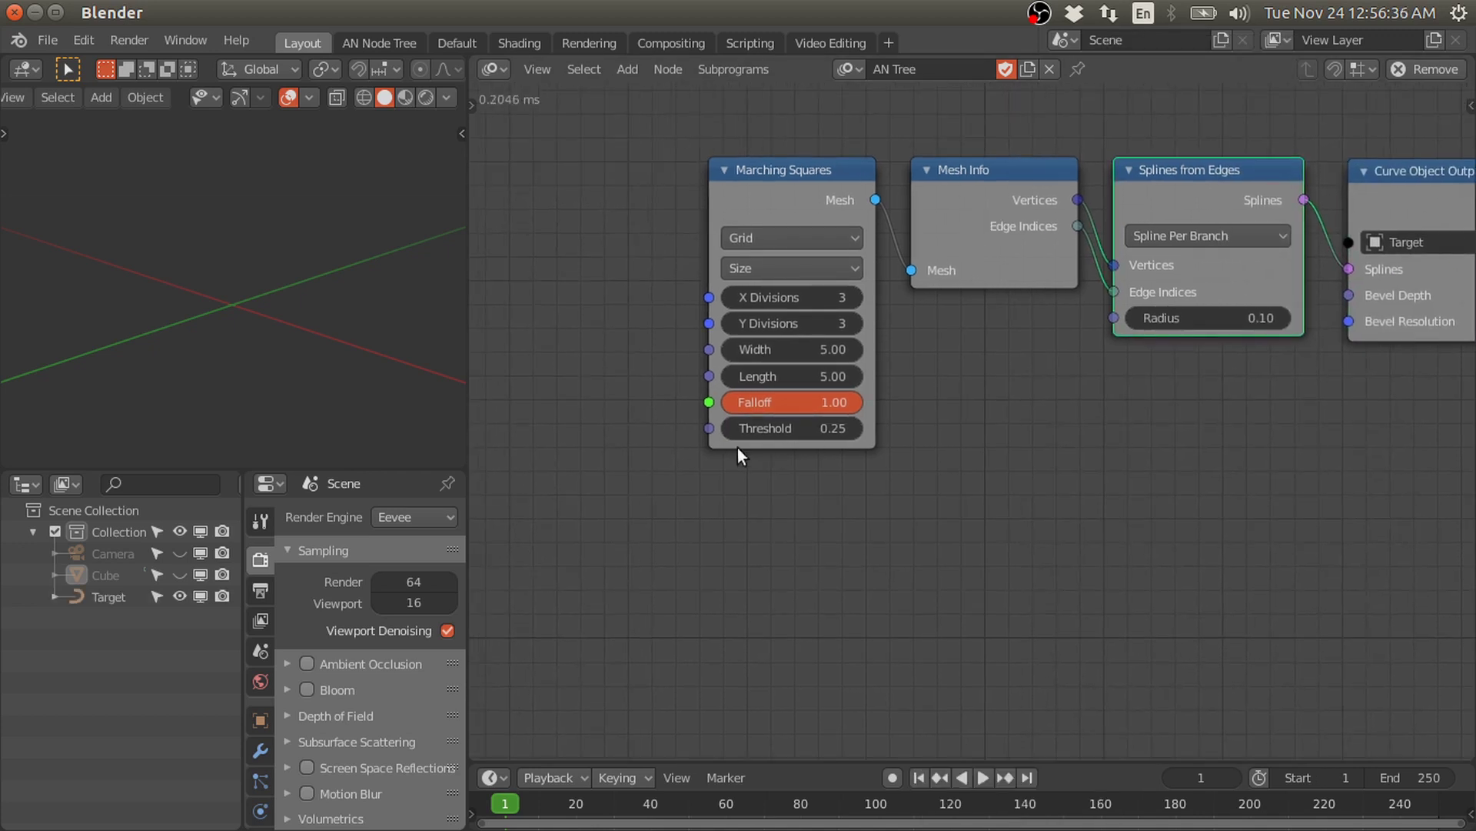
pyautogui.hotkey('shift', 'a')
pyautogui.moveTo(697, 531)
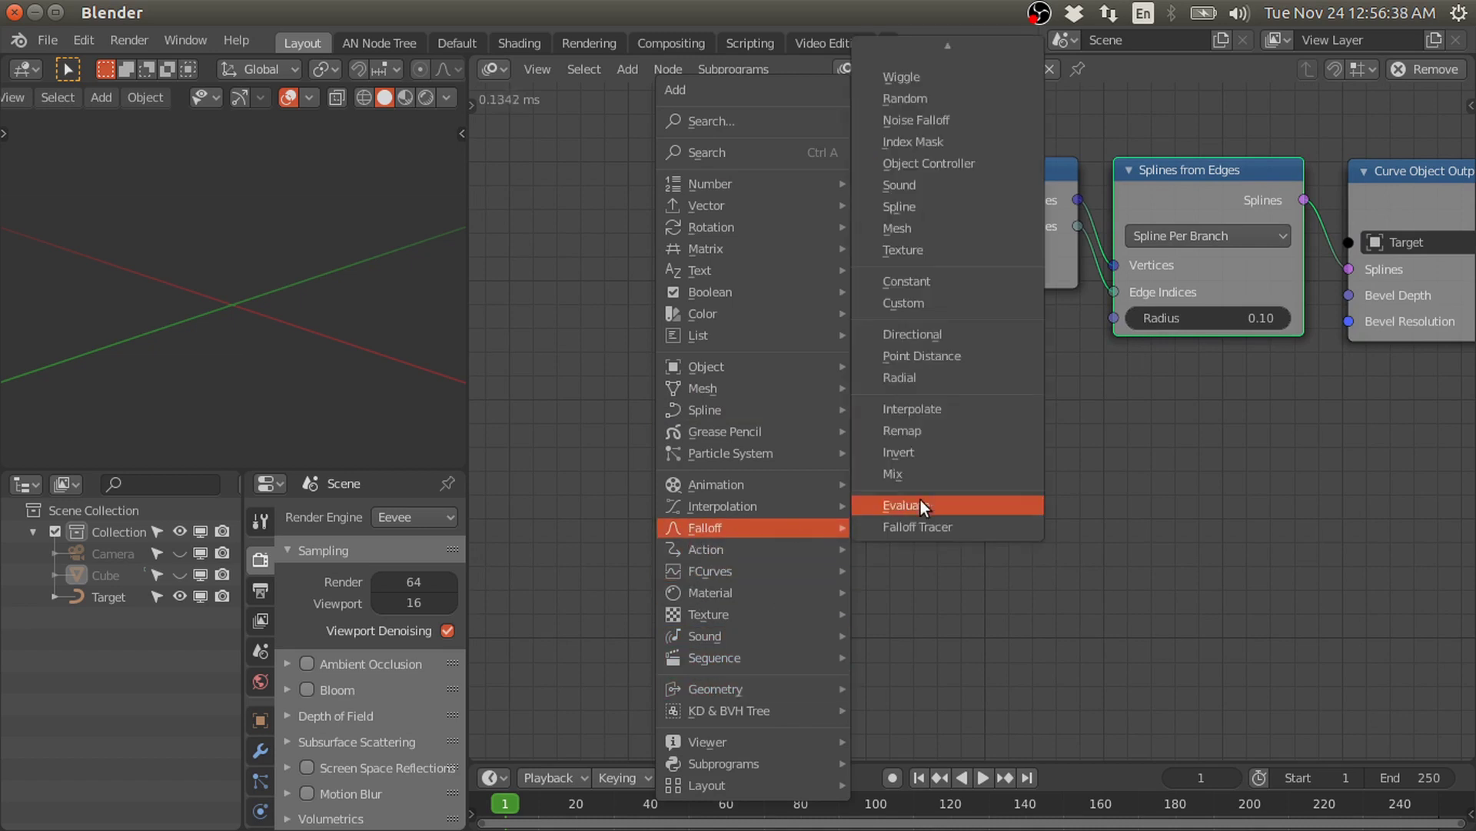
pyautogui.click(927, 120)
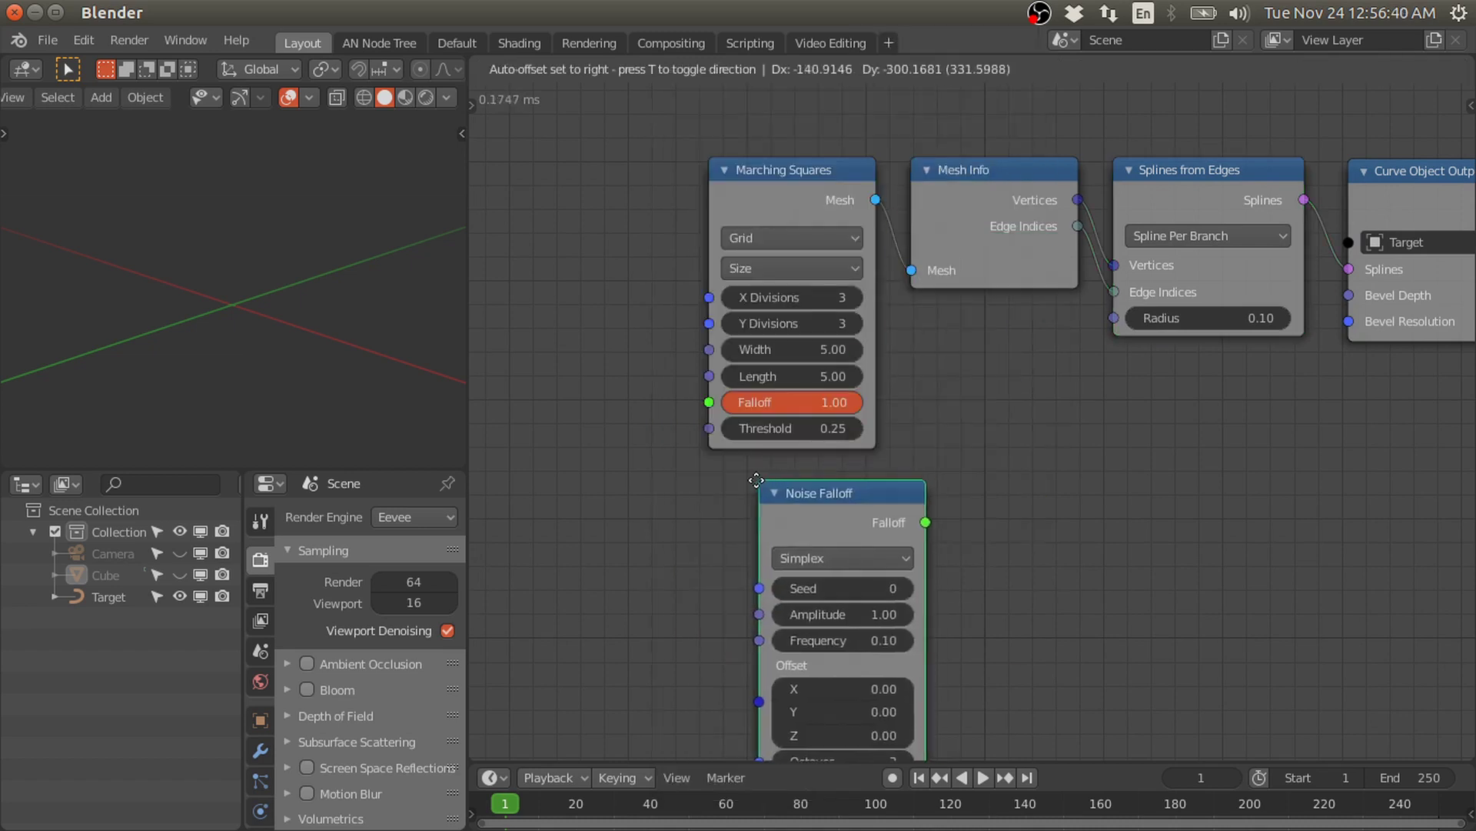
pyautogui.click(867, 517)
pyautogui.moveTo(729, 401); pyautogui.dragTo(730, 402)
# - View the Target curve from the top, select it, and set the Marching Squares X and Y Divisions to 100
pyautogui.moveTo(885, 433); pyautogui.dragTo(810, 345, button='middle')
pyautogui.moveTo(295, 326); pyautogui.dragTo(296, 327, button='middle')
pyautogui.press('KP_7')
pyautogui.click(295, 285)
pyautogui.moveTo(721, 238); pyautogui.dragTo(725, 239)
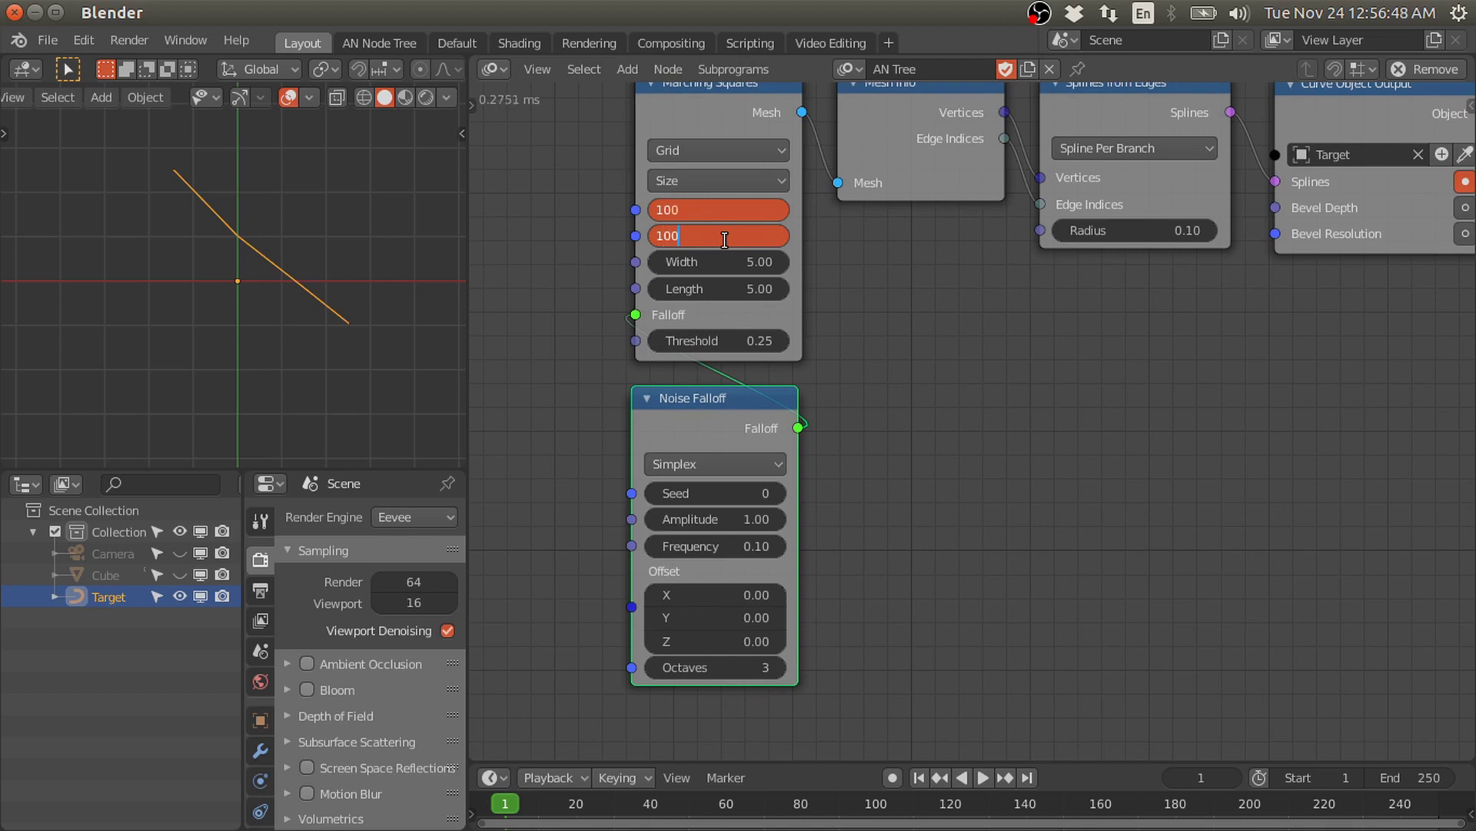
pyautogui.press('Return')
# - Set the Noise Falloff frequency to 0.25 and its Z offset to about 23.82
pyautogui.moveTo(729, 396); pyautogui.dragTo(733, 387)
pyautogui.scroll(-1, 706, 344)
pyautogui.moveTo(707, 348); pyautogui.dragTo(715, 391, button='middle')
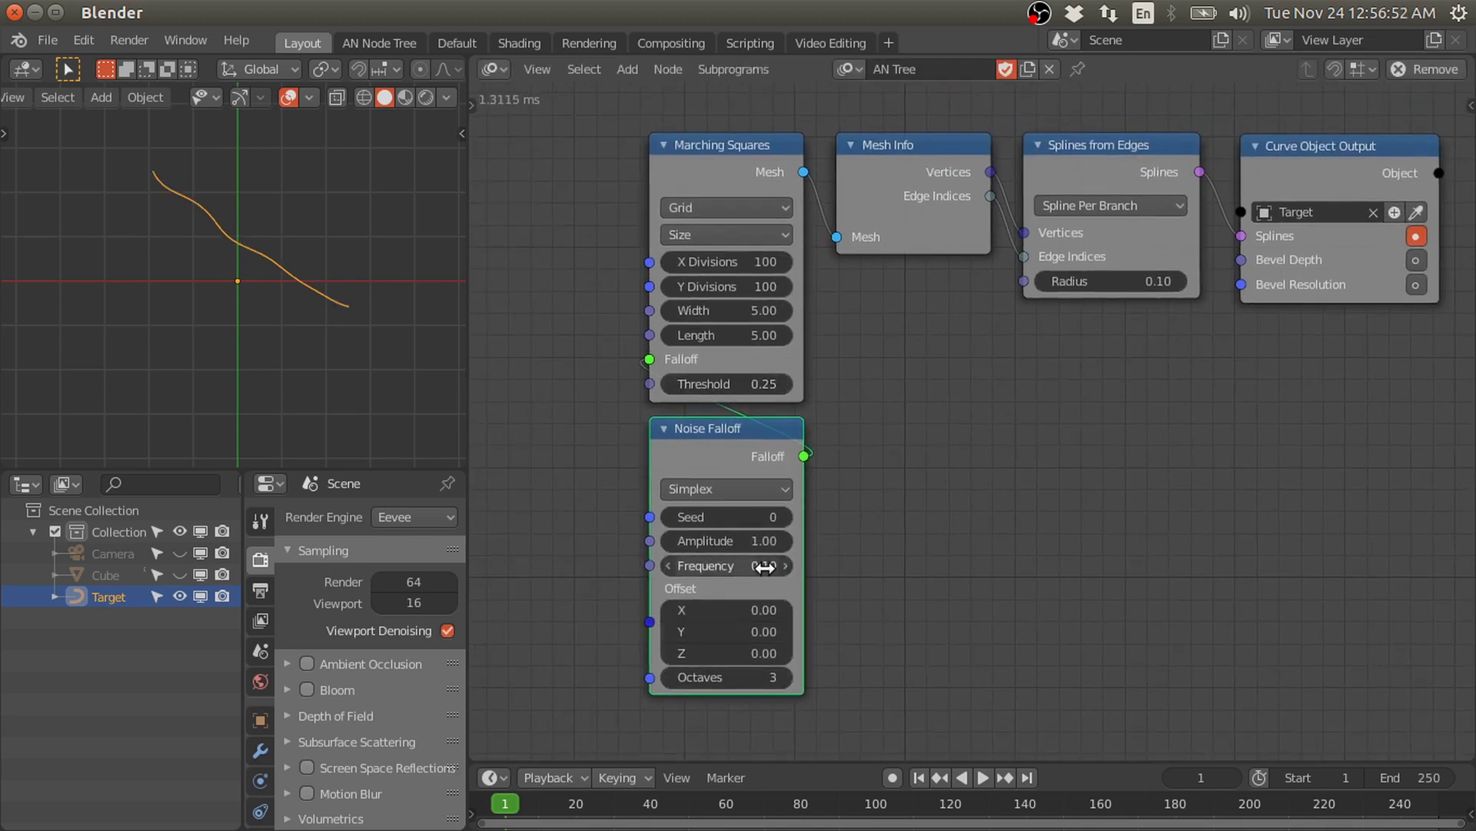
pyautogui.click(727, 564)
pyautogui.write('0.25')
pyautogui.press('Return')
pyautogui.moveTo(727, 653); pyautogui.dragTo(850, 653)
# - Move several control points of the Target curve in Edit Mode to pull its middle section out of shape
pyautogui.press('Tab')
pyautogui.scroll(6, 259, 333)
pyautogui.scroll(3, 259, 332)
pyautogui.keyDown('shift'); pyautogui.moveTo(296, 219); pyautogui.dragTo(274, 290, button='middle'); pyautogui.keyUp('shift')
pyautogui.moveTo(240, 311); pyautogui.dragTo(296, 247)
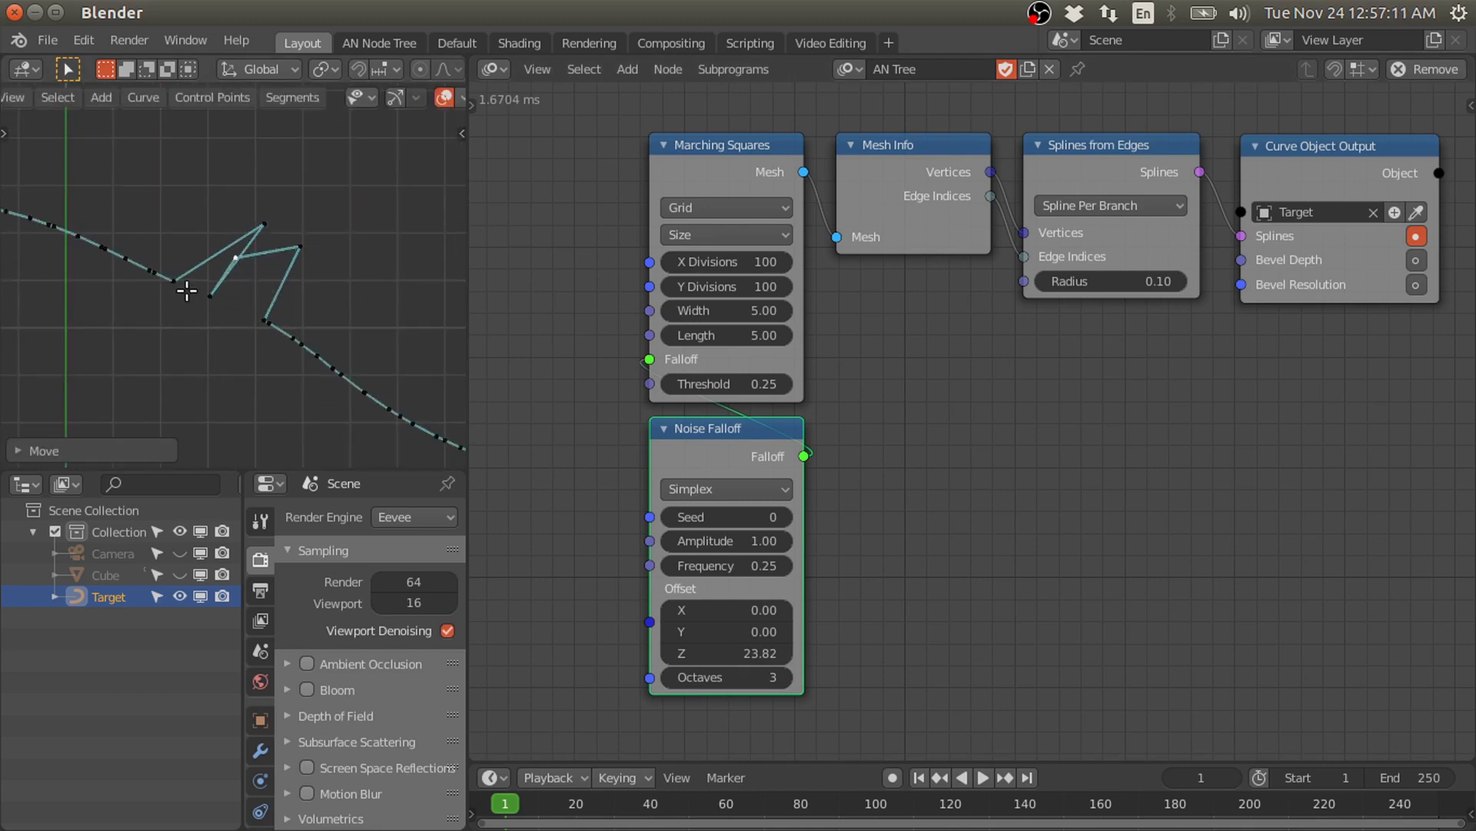
pyautogui.moveTo(125, 258); pyautogui.dragTo(161, 216)
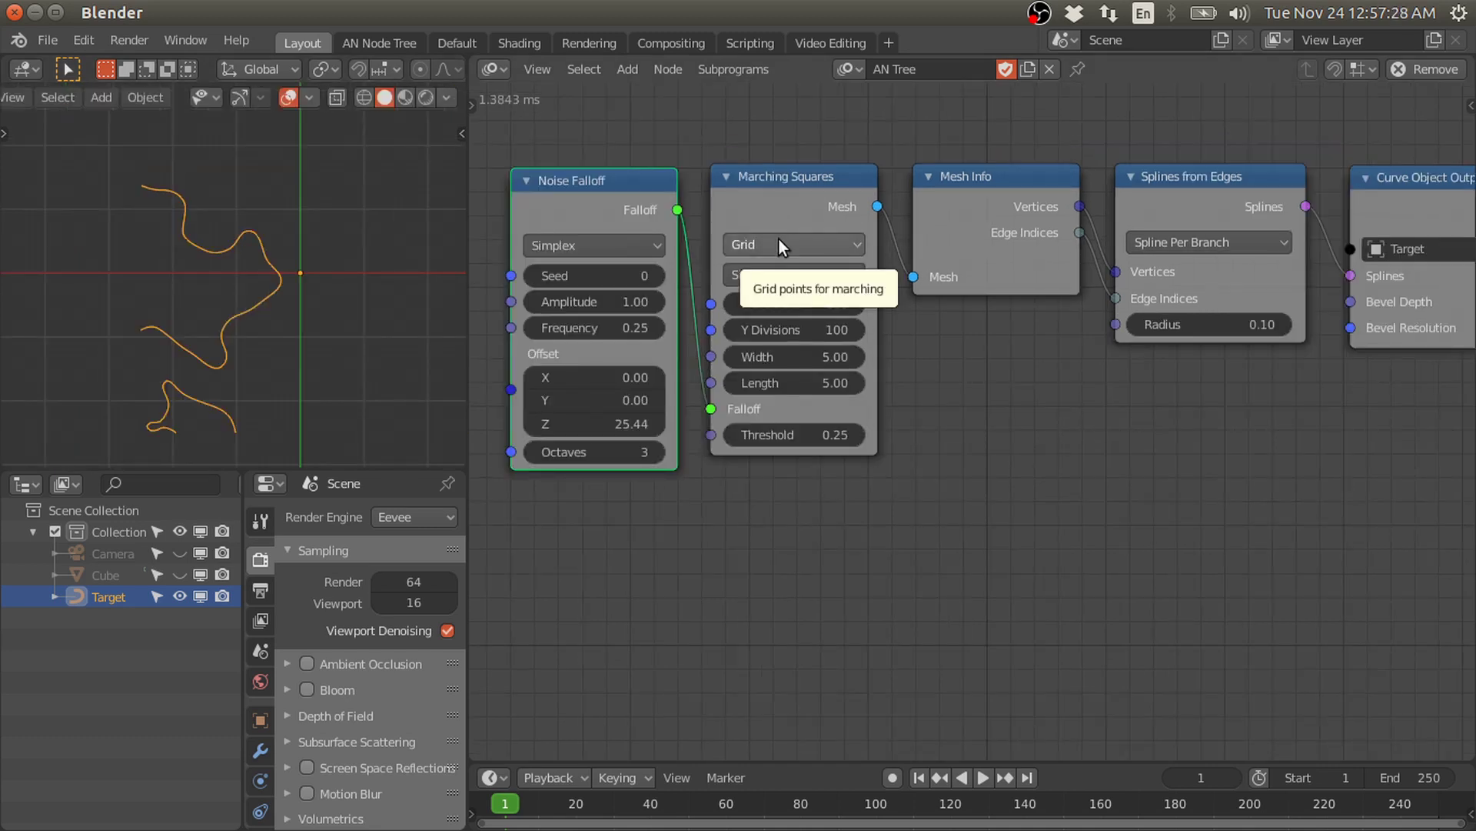
# - Switch the Marching Squares node from Grid to Mesh mode and place the Noise Falloff node below it
pyautogui.click(779, 239)
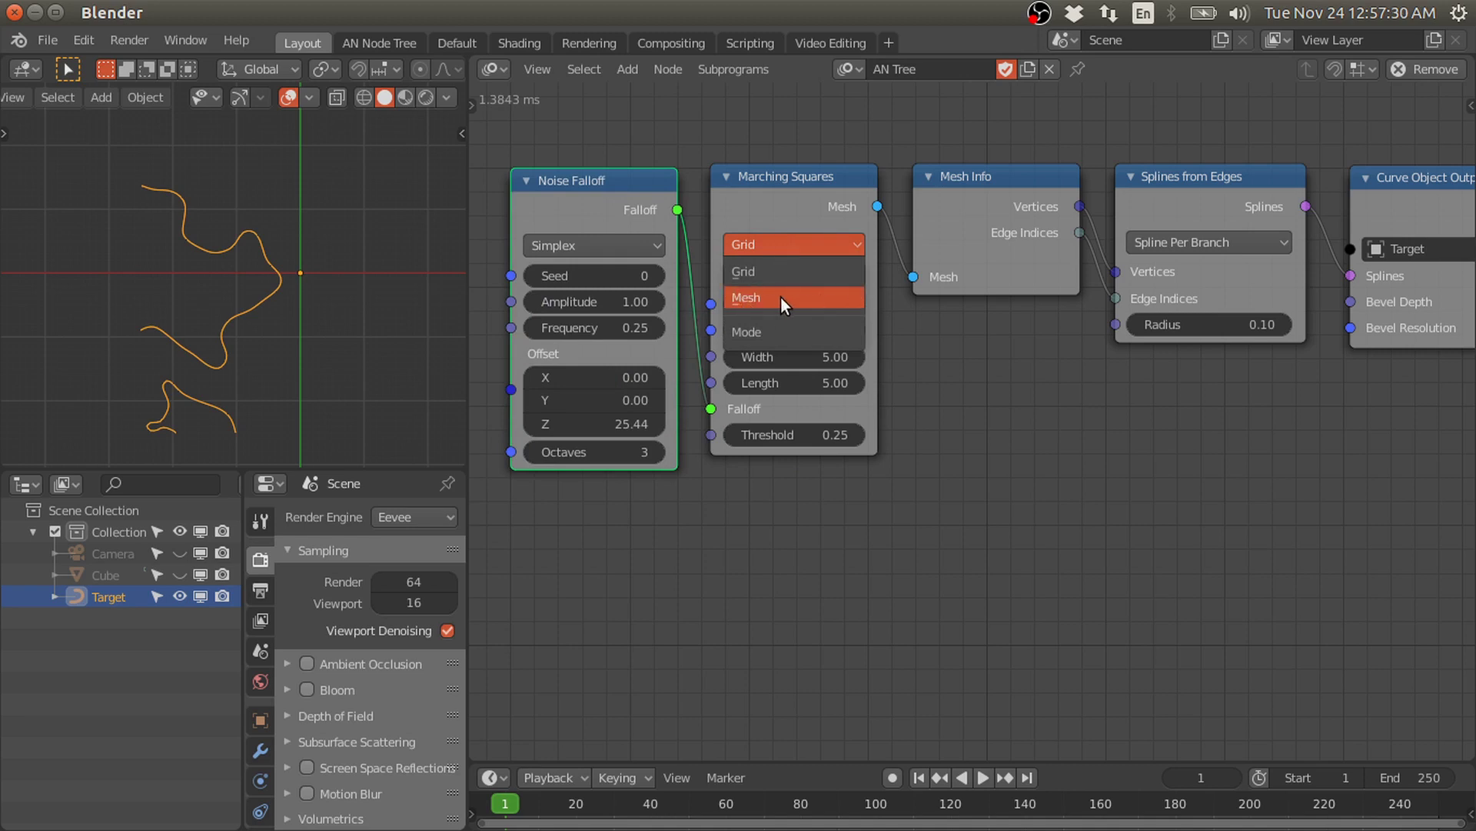
pyautogui.click(769, 271)
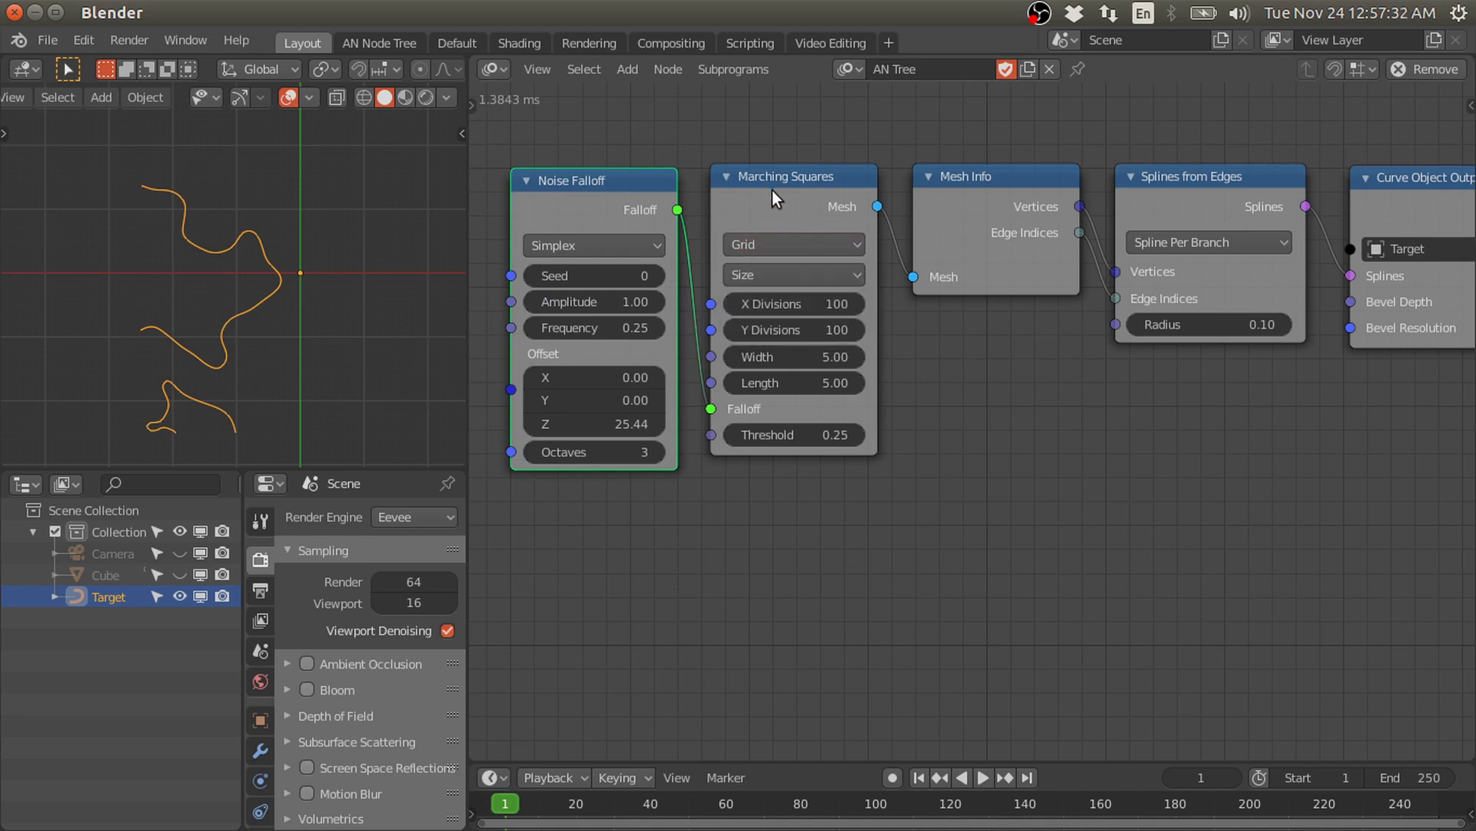
pyautogui.click(782, 246)
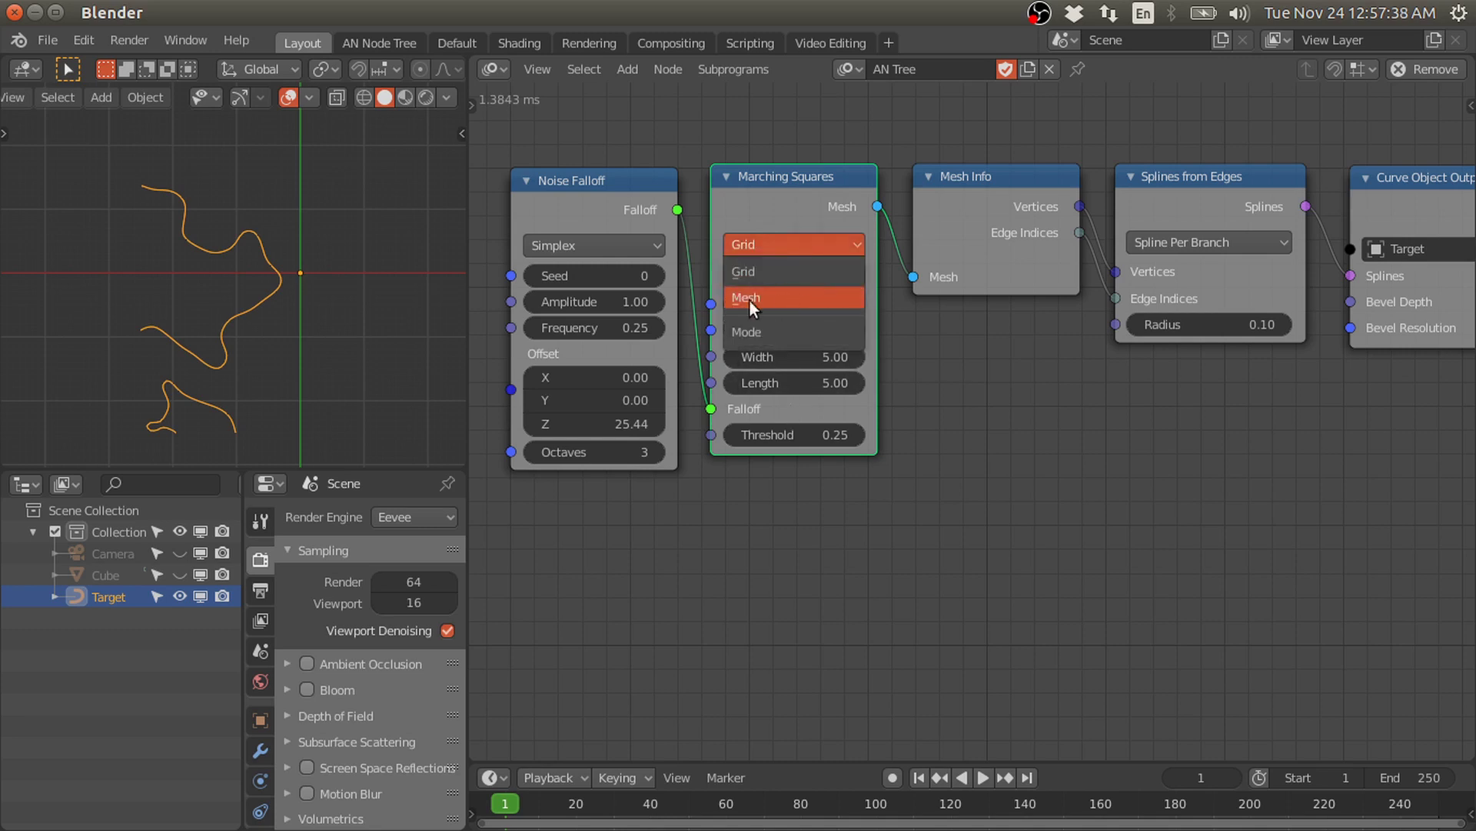
pyautogui.click(786, 302)
pyautogui.moveTo(621, 200); pyautogui.dragTo(820, 390)
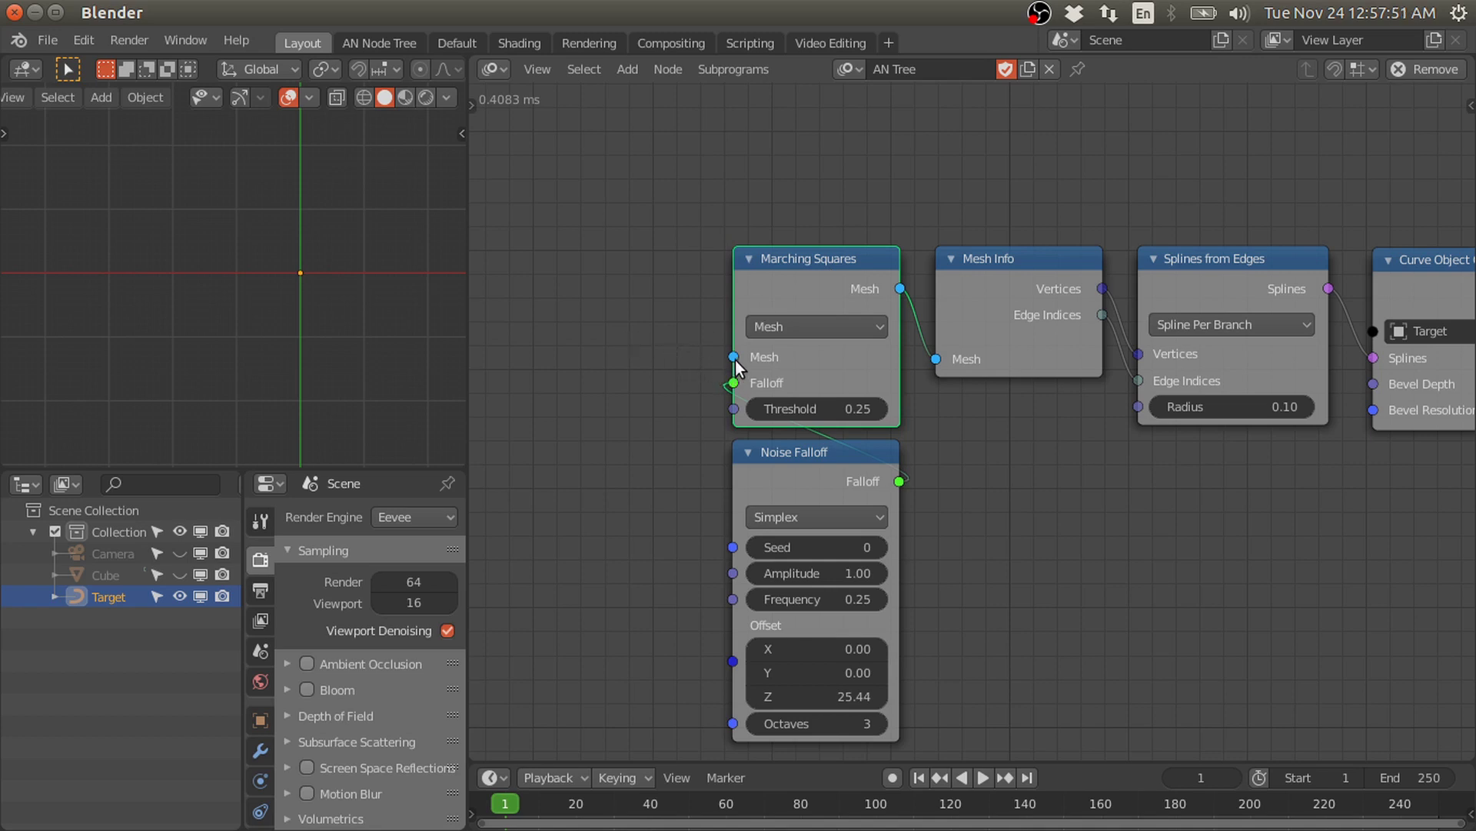
pyautogui.moveTo(797, 464); pyautogui.dragTo(761, 455)
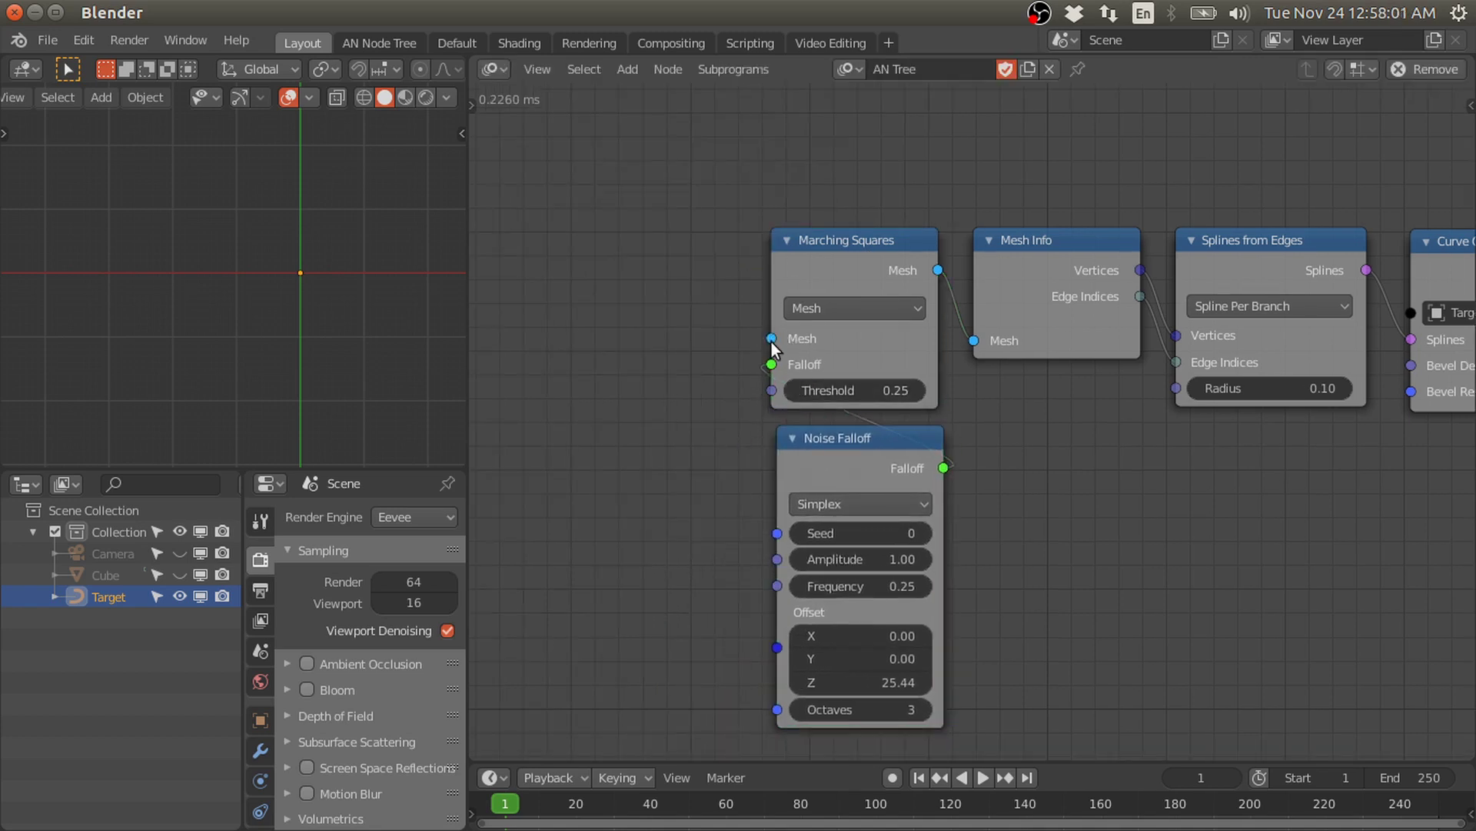
# - Unhide the Cube and show the 3D viewport in wireframe at an angled view
pyautogui.moveTo(689, 231); pyautogui.dragTo(684, 234)
pyautogui.click(180, 575)
pyautogui.moveTo(363, 311); pyautogui.dragTo(277, 182, button='middle')
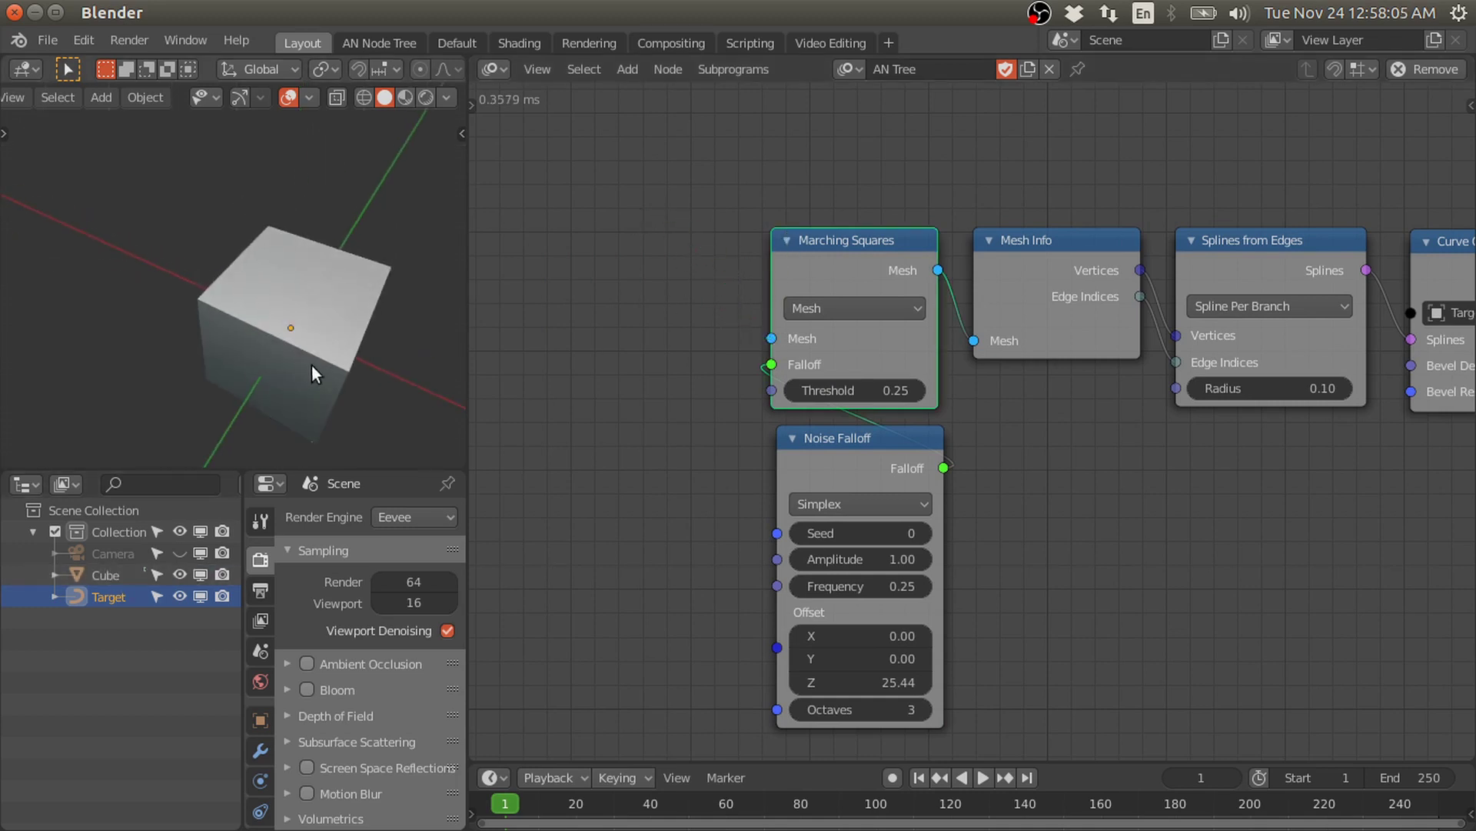
pyautogui.hotkey('shift', 'z')
pyautogui.moveTo(316, 335); pyautogui.dragTo(316, 291, button='middle')
# - Add a Mesh Object Input node before Marching Squares and connect its Mesh output to the Mesh input, leaving its source object empty
pyautogui.hotkey('shift', 'a')
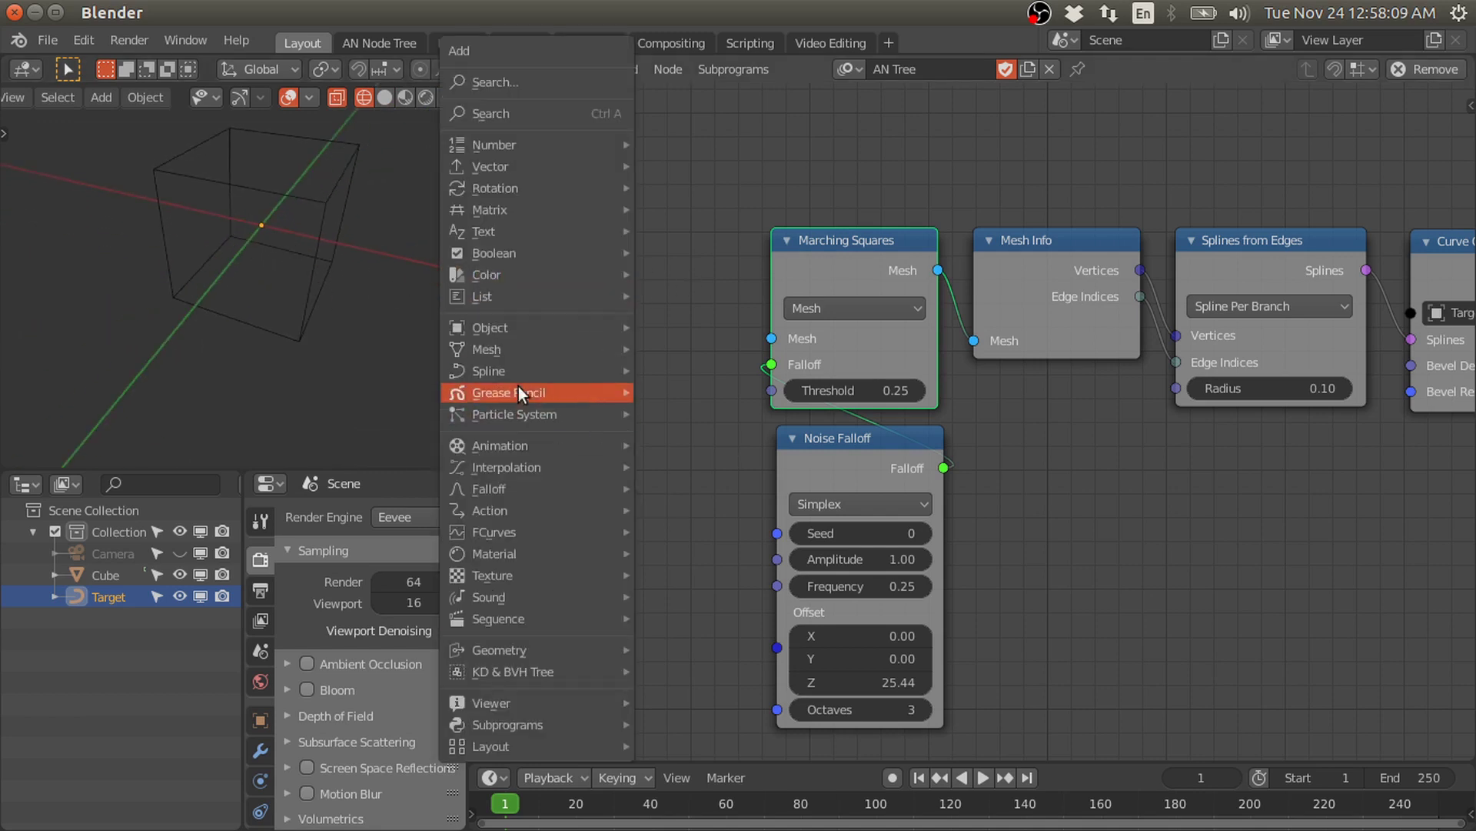
pyautogui.moveTo(481, 347)
pyautogui.click(732, 353)
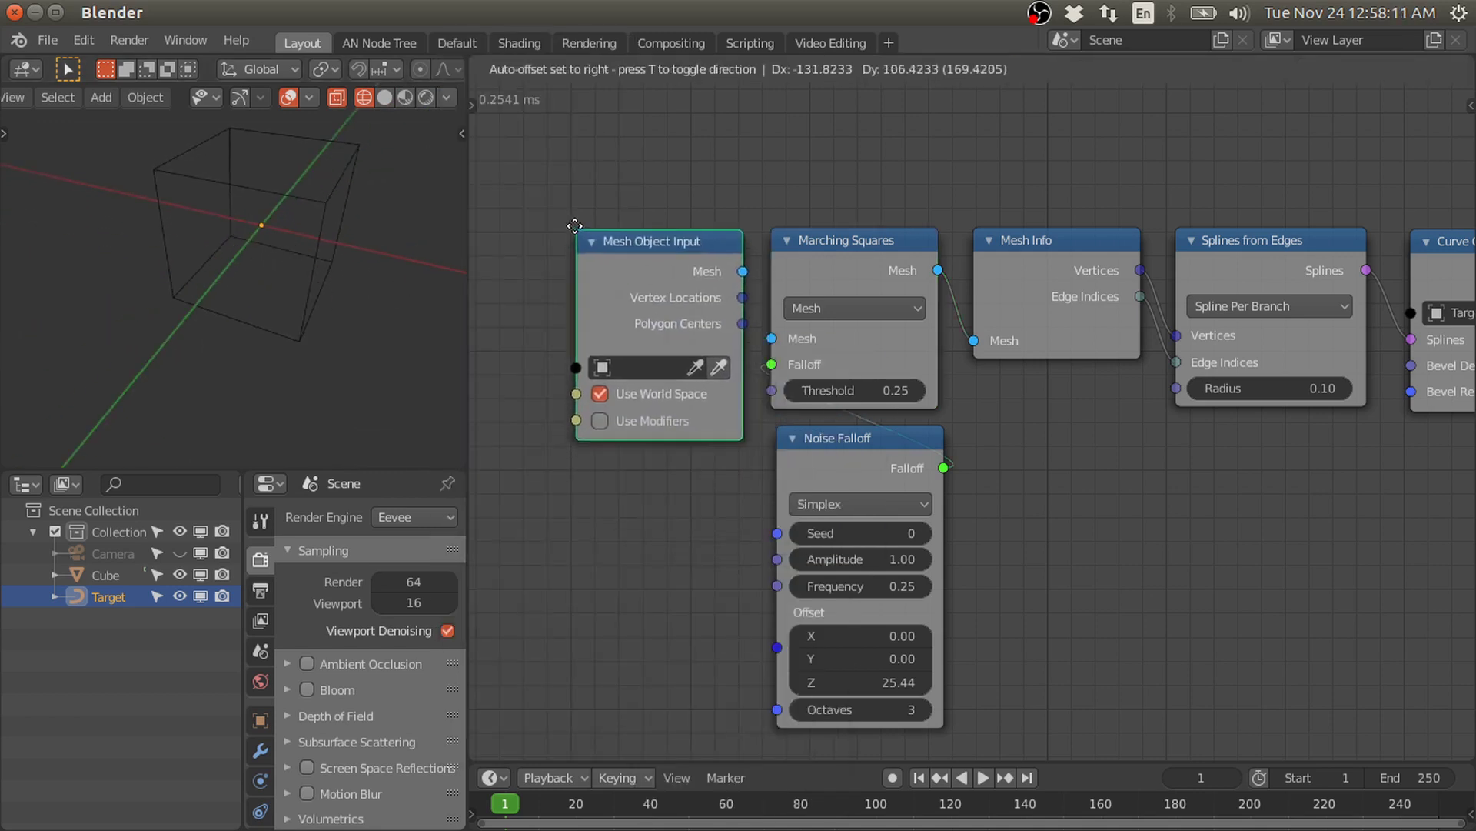
pyautogui.click(621, 232)
pyautogui.moveTo(664, 274); pyautogui.dragTo(639, 279)
pyautogui.click(680, 361)
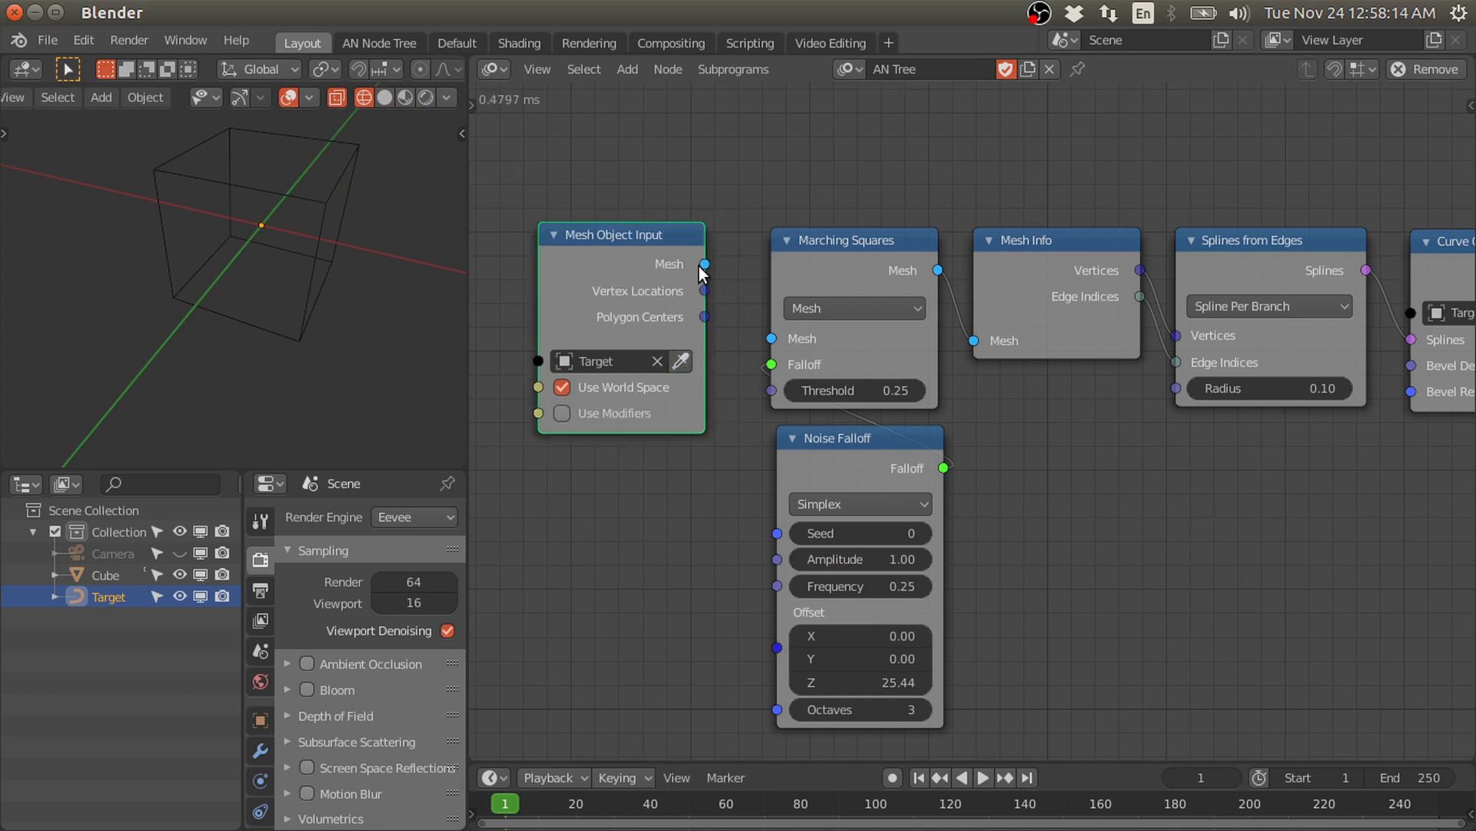
pyautogui.moveTo(636, 349); pyautogui.dragTo(654, 352)
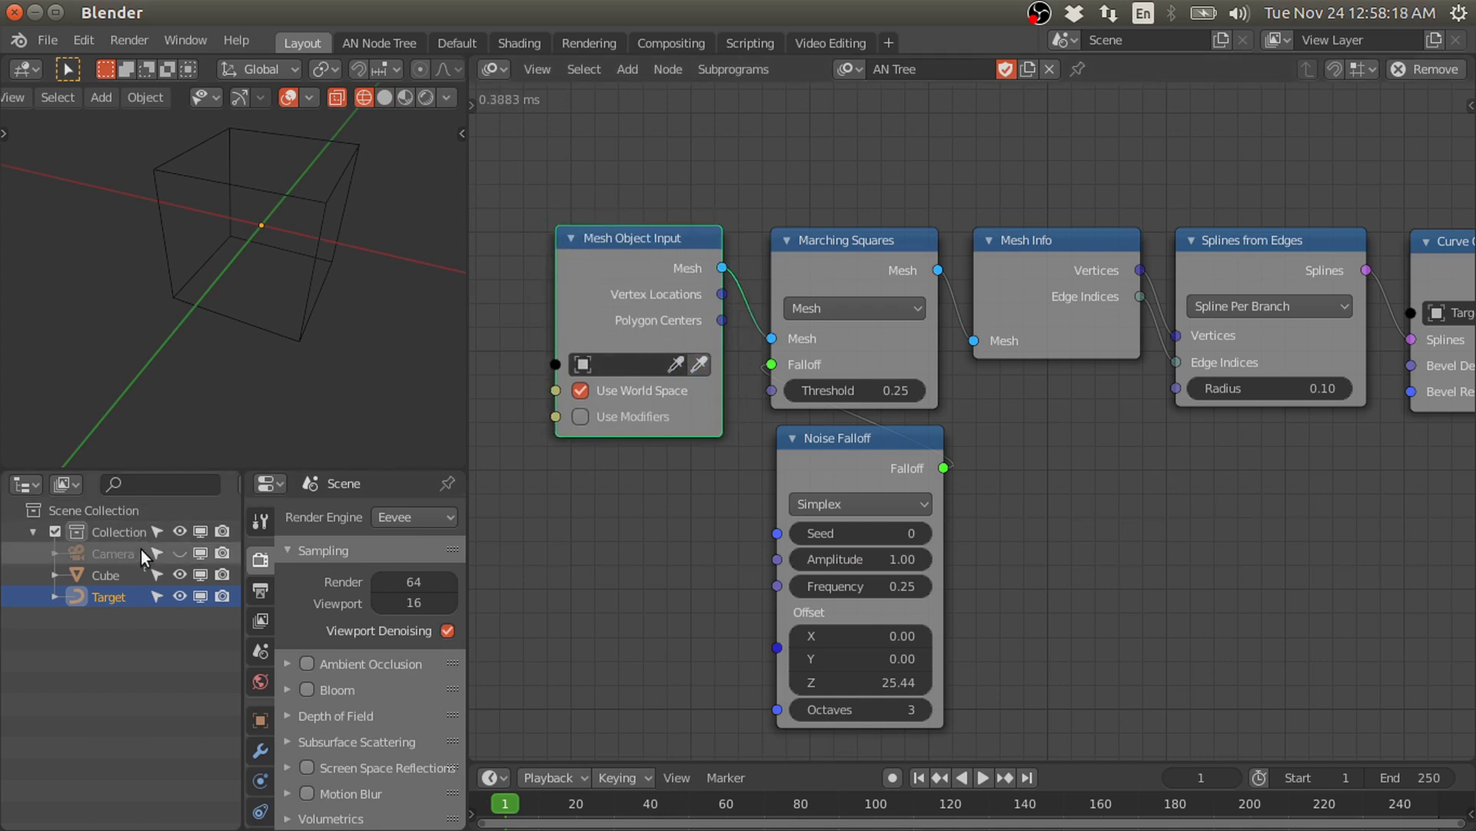
# - Assign the Cube as the Mesh Object Input's source object and select the Target curve in the viewport
pyautogui.click(186, 574)
pyautogui.click(700, 363)
pyautogui.click(218, 257)
pyautogui.moveTo(145, 283); pyautogui.dragTo(307, 256, button='middle')
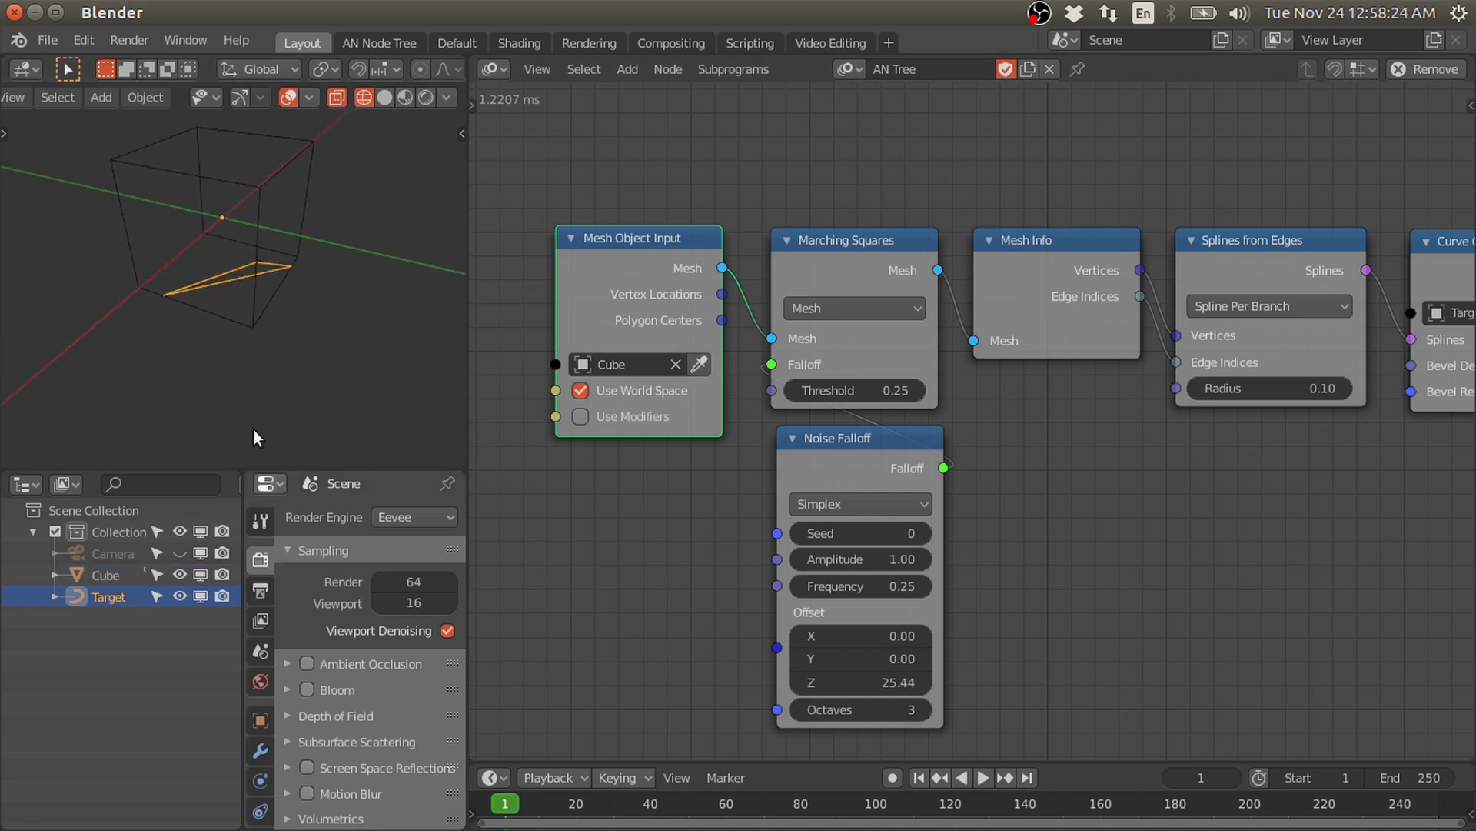
# - Widen the properties editor and add a Subdivision Surface modifier to the Cube
pyautogui.click(256, 752)
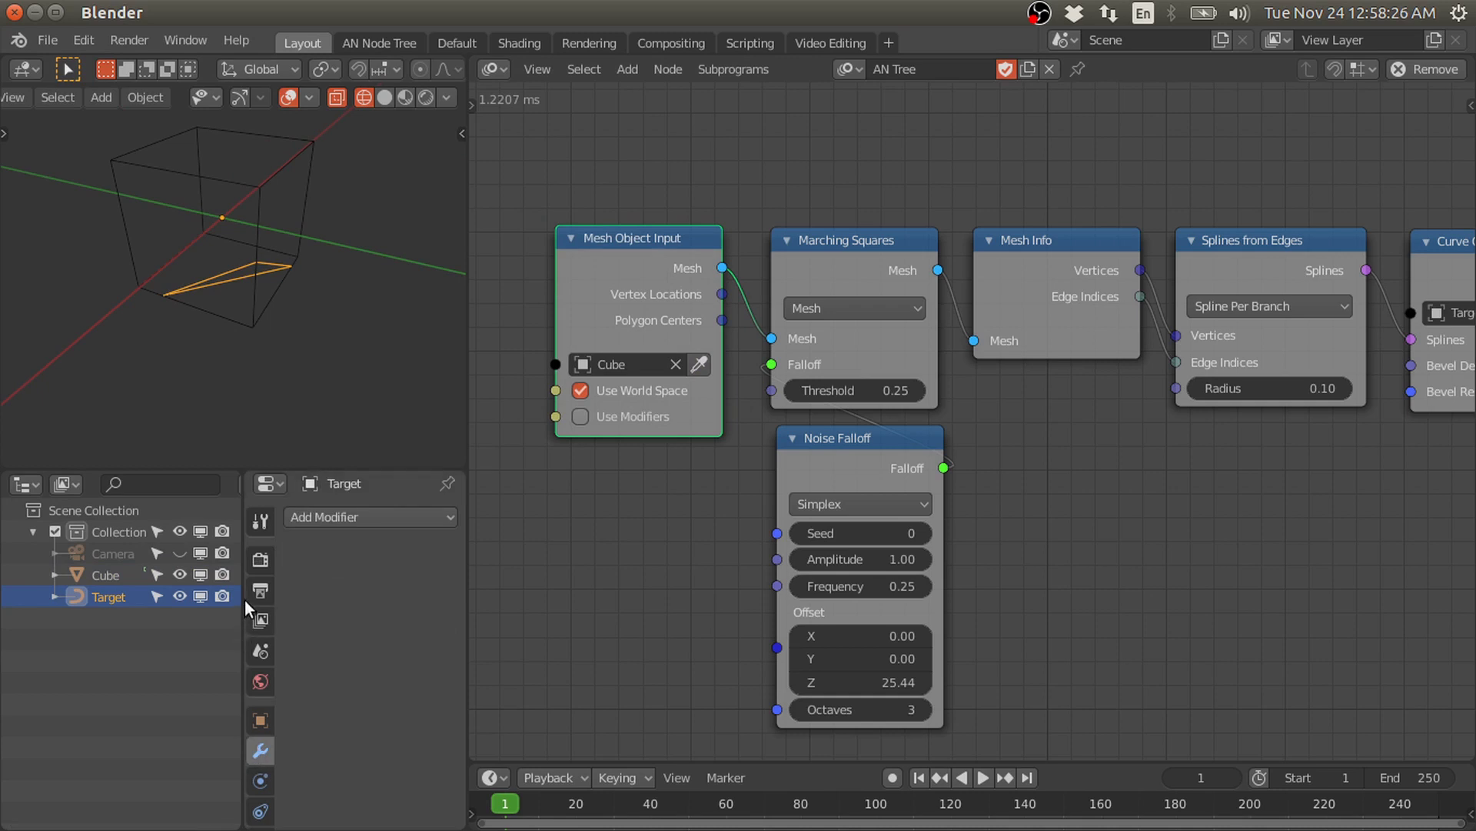
pyautogui.moveTo(243, 598); pyautogui.dragTo(183, 550)
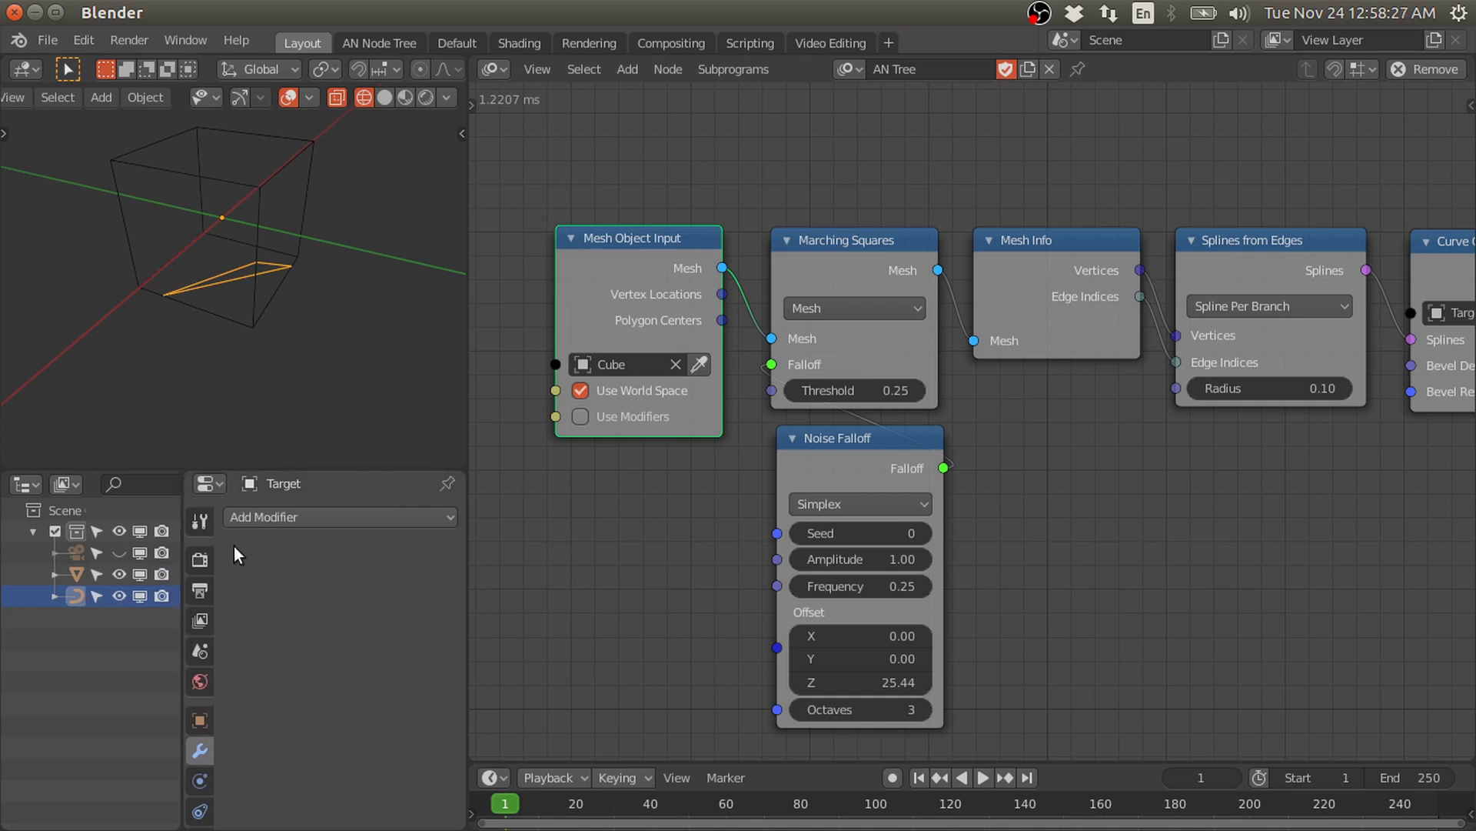
pyautogui.click(289, 514)
pyautogui.click(233, 292)
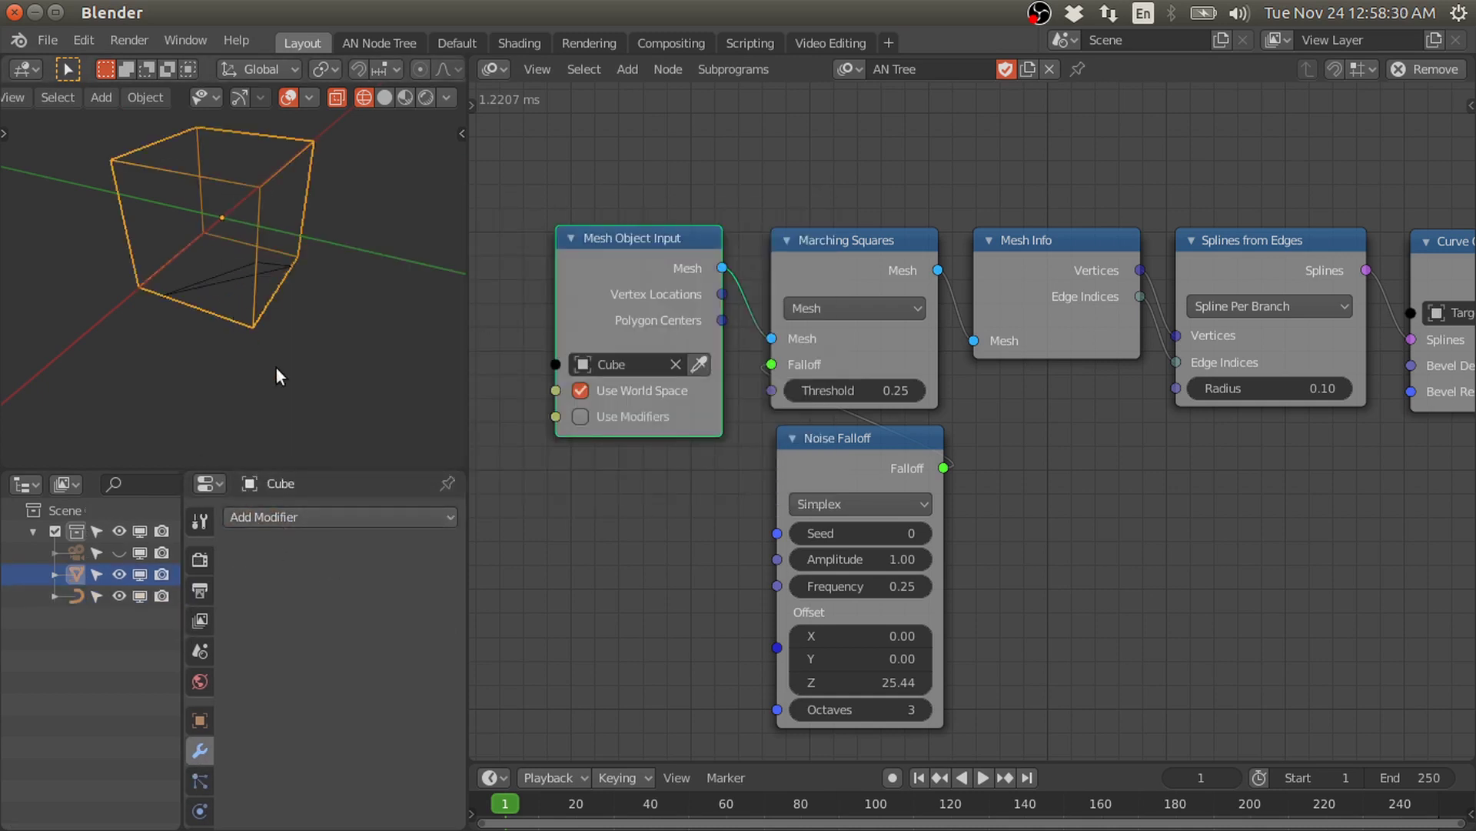
pyautogui.click(320, 515)
pyautogui.click(488, 420)
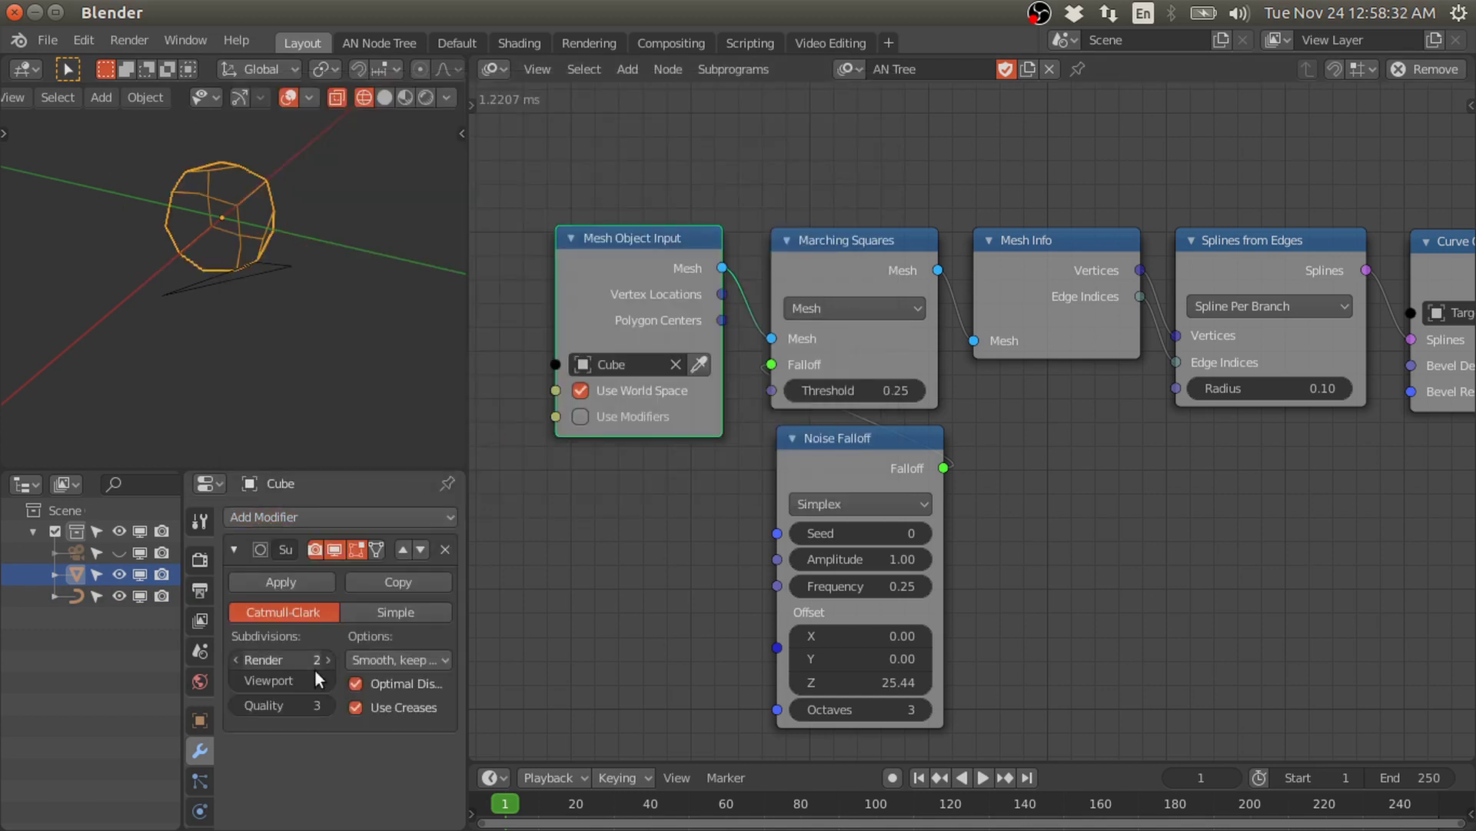
# - Set the Subdivision modifier's render and viewport levels to 4 and collapse its settings
pyautogui.click(326, 680)
pyautogui.click(326, 662)
pyautogui.click(326, 680)
pyautogui.click(326, 659)
pyautogui.click(326, 681)
pyautogui.click(234, 549)
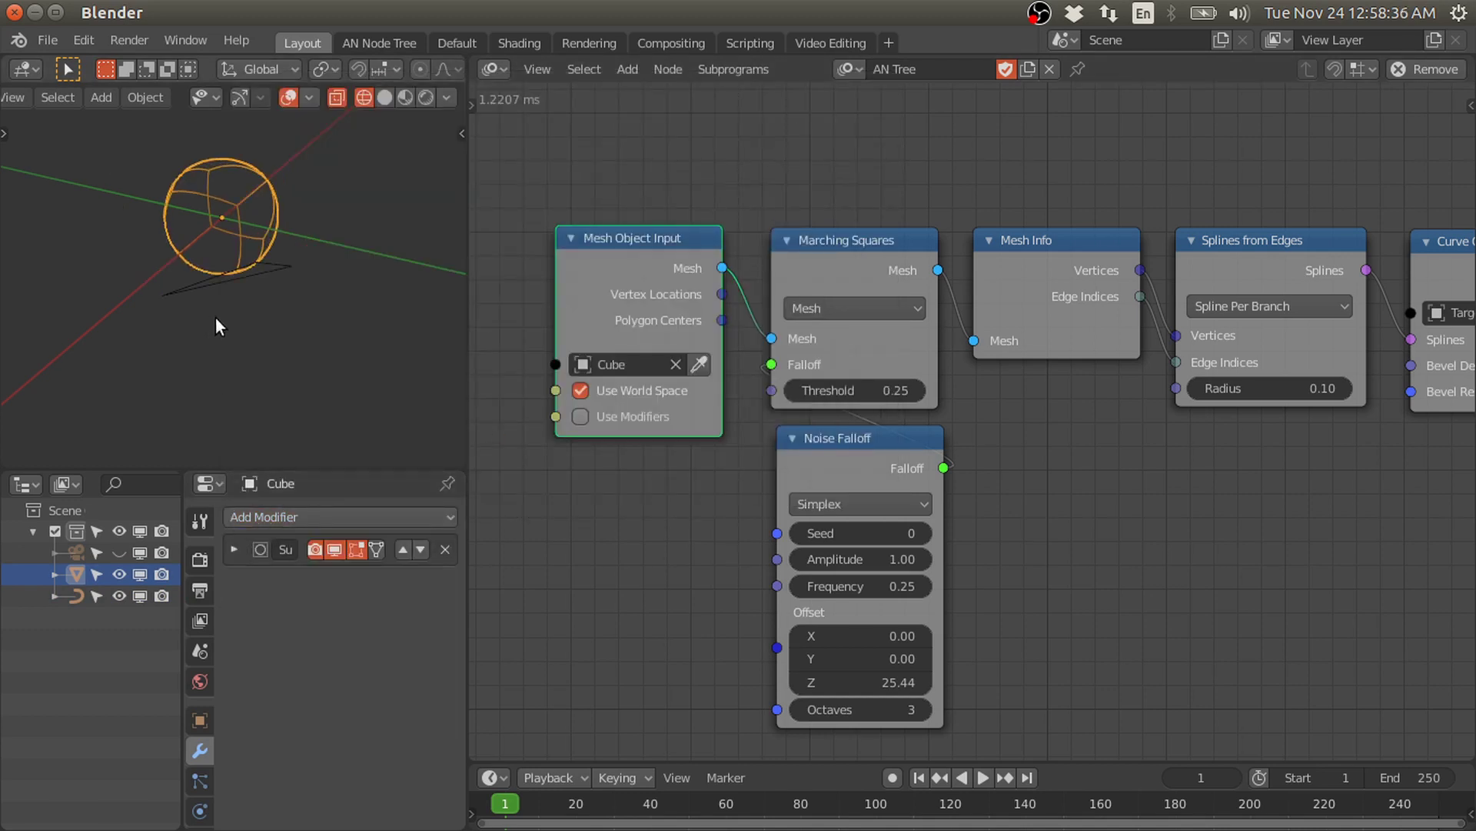
# - Enable Use Modifiers on the Mesh Object Input node and select the Target curve in the viewport
pyautogui.moveTo(240, 316); pyautogui.dragTo(323, 330, button='middle')
pyautogui.scroll(3, 589, 421)
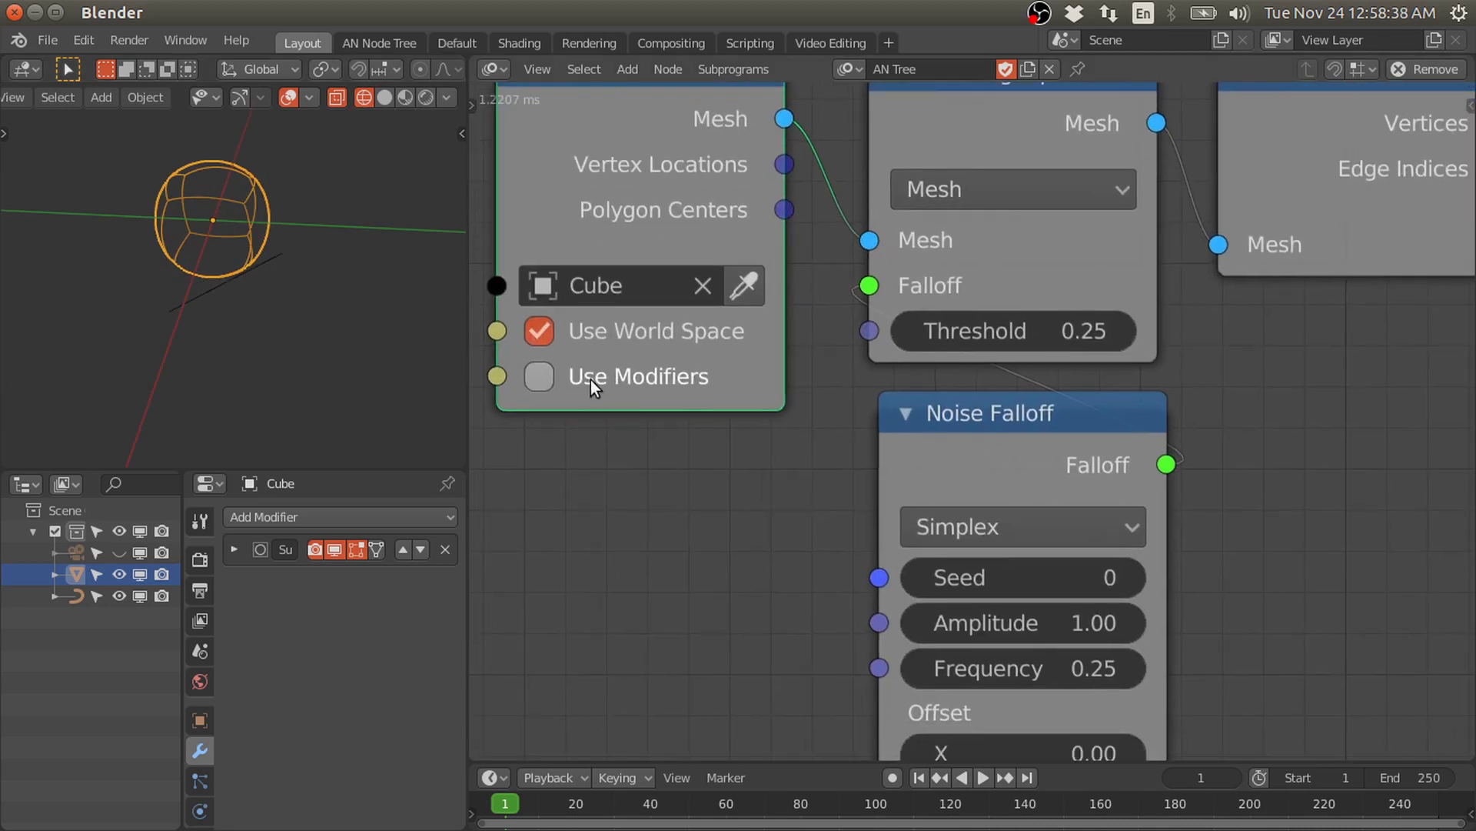
pyautogui.click(591, 380)
pyautogui.scroll(-2, 662, 389)
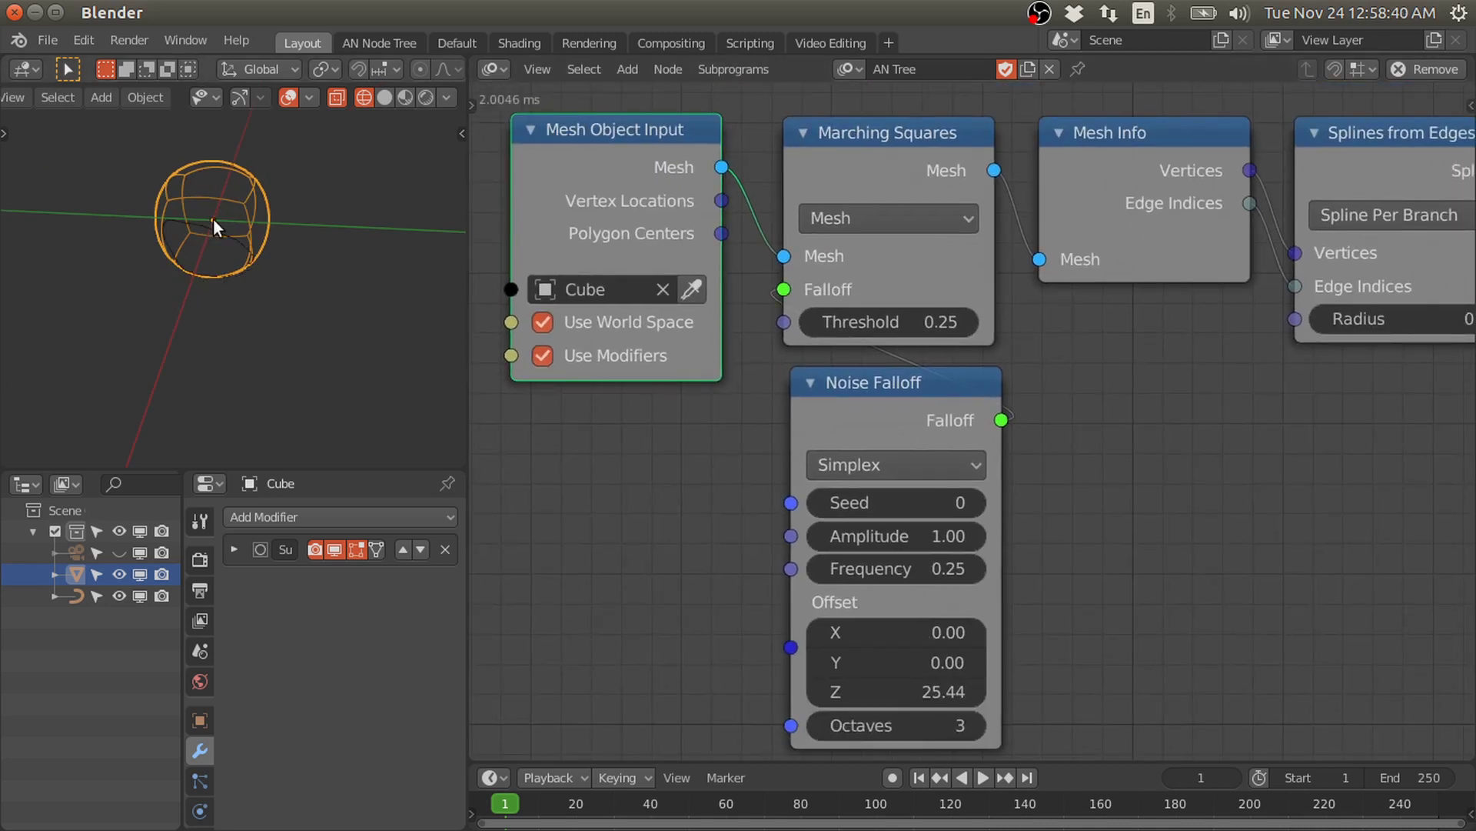
pyautogui.click(210, 222)
pyautogui.moveTo(186, 226); pyautogui.dragTo(339, 249, button='middle')
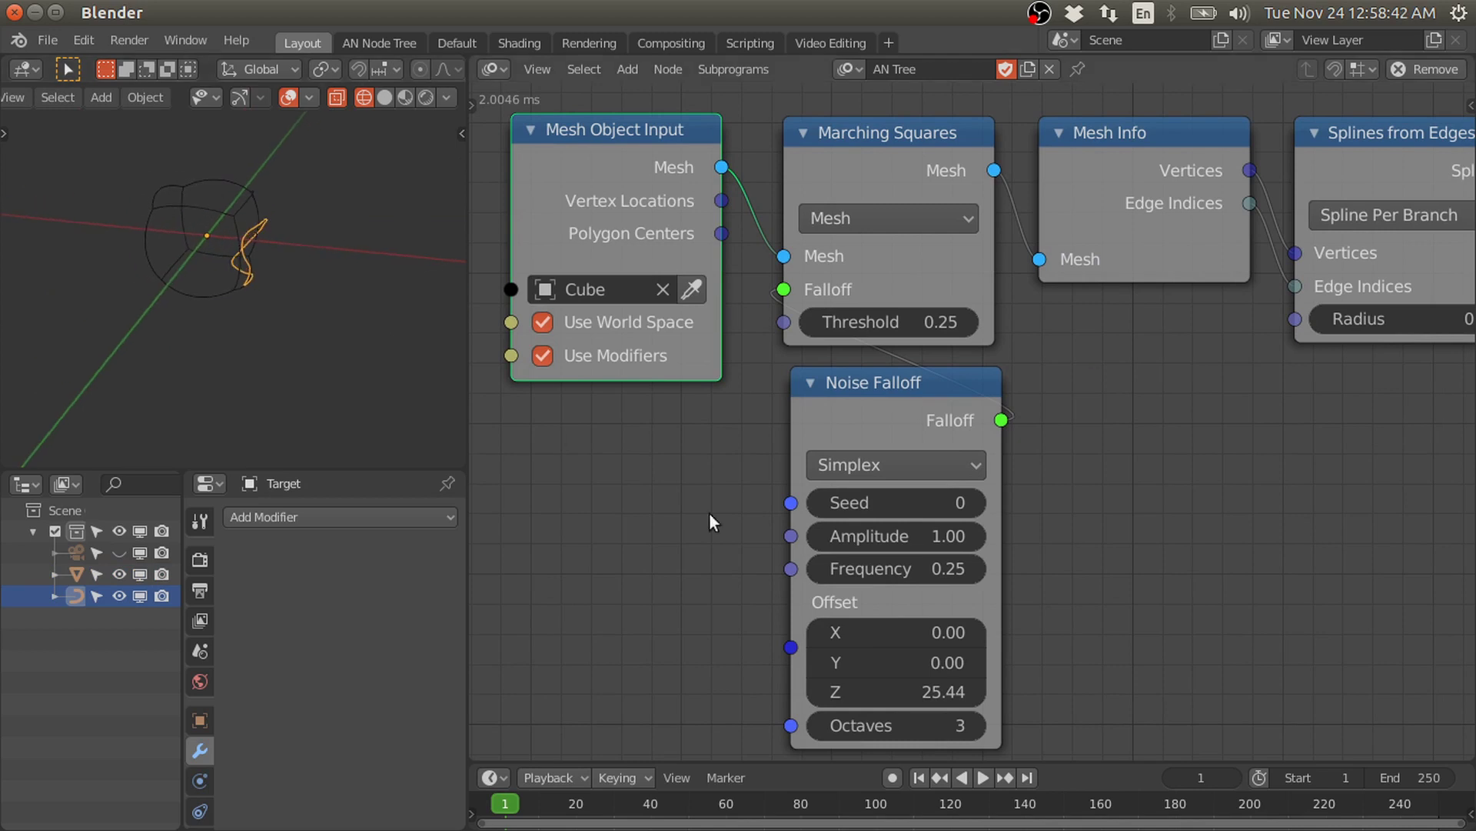
# - Set the Noise Falloff's Z offset to about 34.86 and move the node below Mesh Object Input
pyautogui.moveTo(885, 691); pyautogui.dragTo(898, 691)
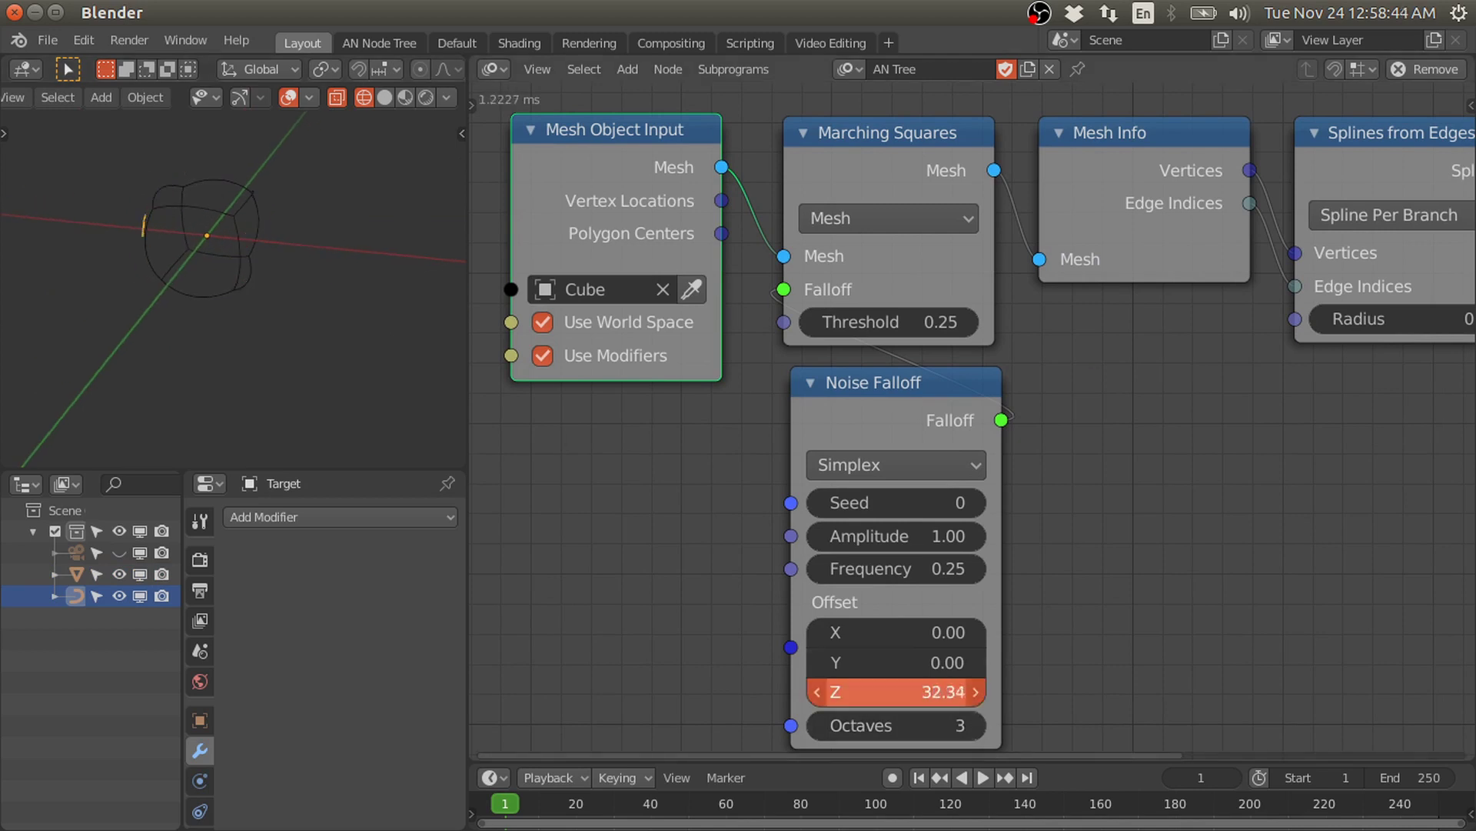
pyautogui.moveTo(892, 692); pyautogui.dragTo(923, 692)
pyautogui.press('z')
pyautogui.click(384, 333)
pyautogui.scroll(2, 165, 286)
pyautogui.moveTo(165, 286)
pyautogui.mouseDown(button='middle')
pyautogui.moveTo(288, 157)
pyautogui.moveTo(123, 326)
pyautogui.moveTo(317, 329)
pyautogui.mouseUp(button='middle')
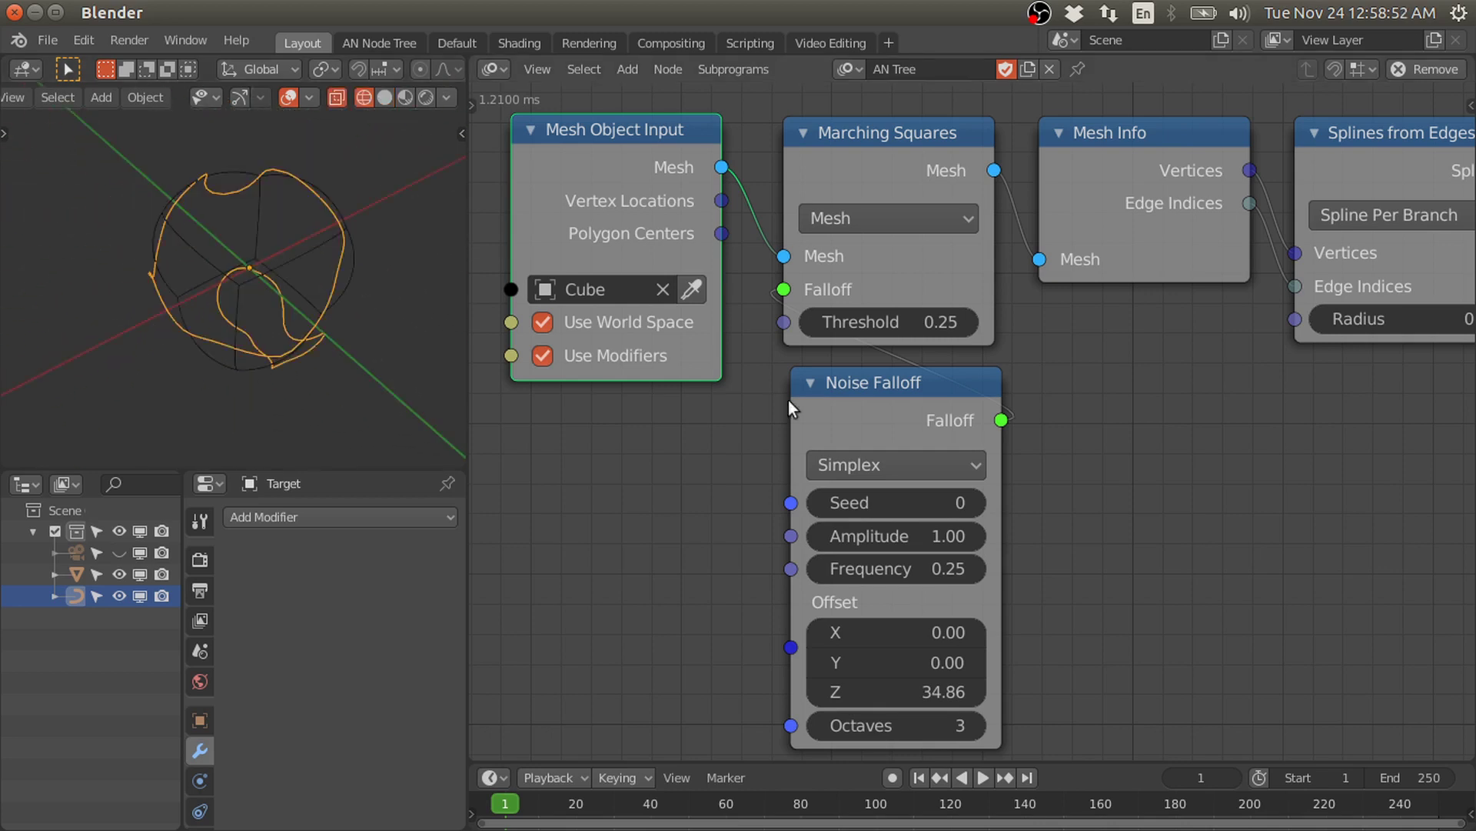
pyautogui.moveTo(791, 407); pyautogui.dragTo(512, 427)
# - Show the Threshold input in Grid mode, return Marching Squares to Mesh mode and reconnect Mesh Object Input's Mesh output
pyautogui.click(842, 218)
pyautogui.click(822, 253)
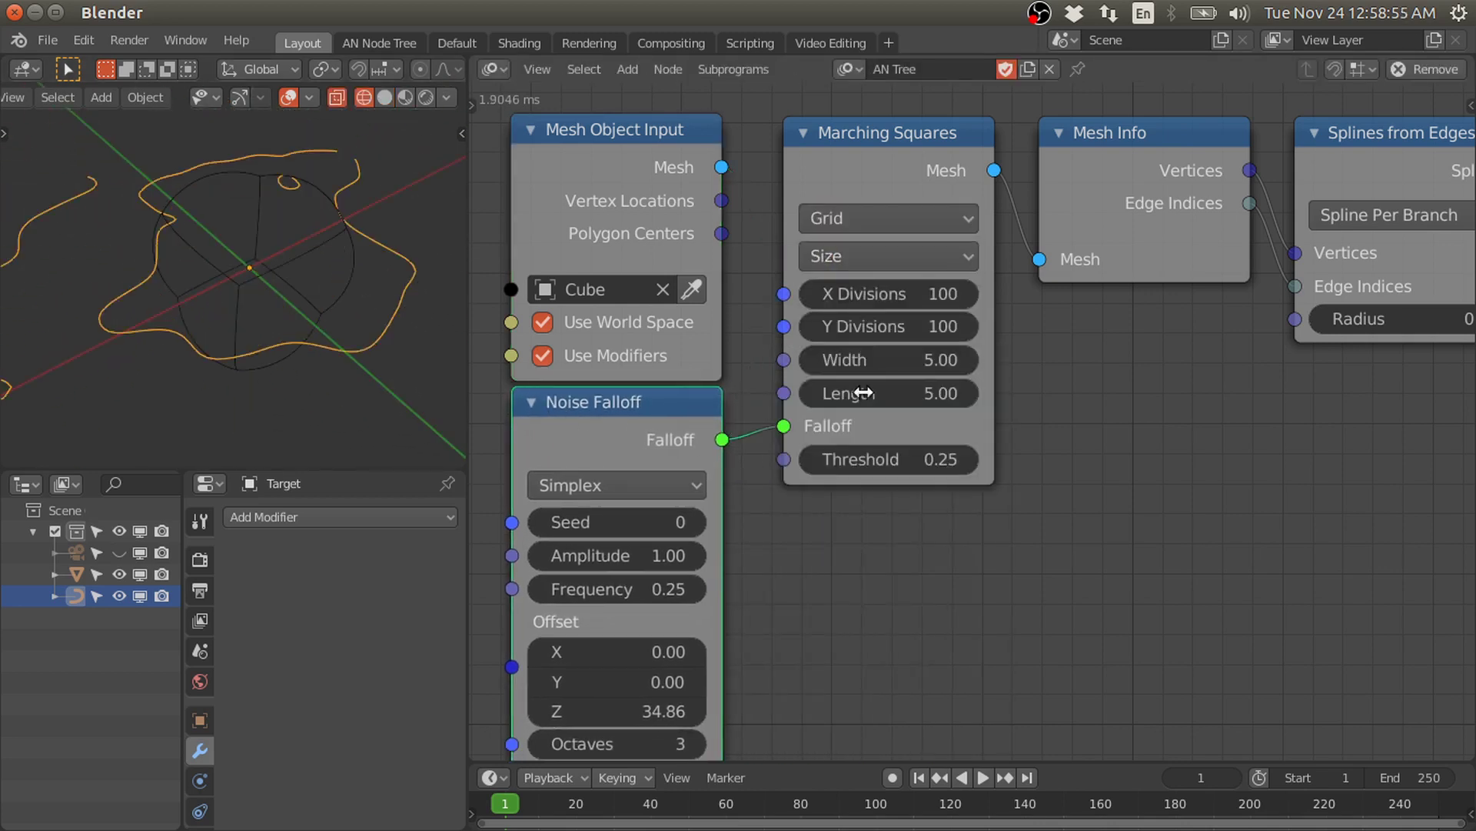
pyautogui.moveTo(784, 460); pyautogui.dragTo(751, 506)
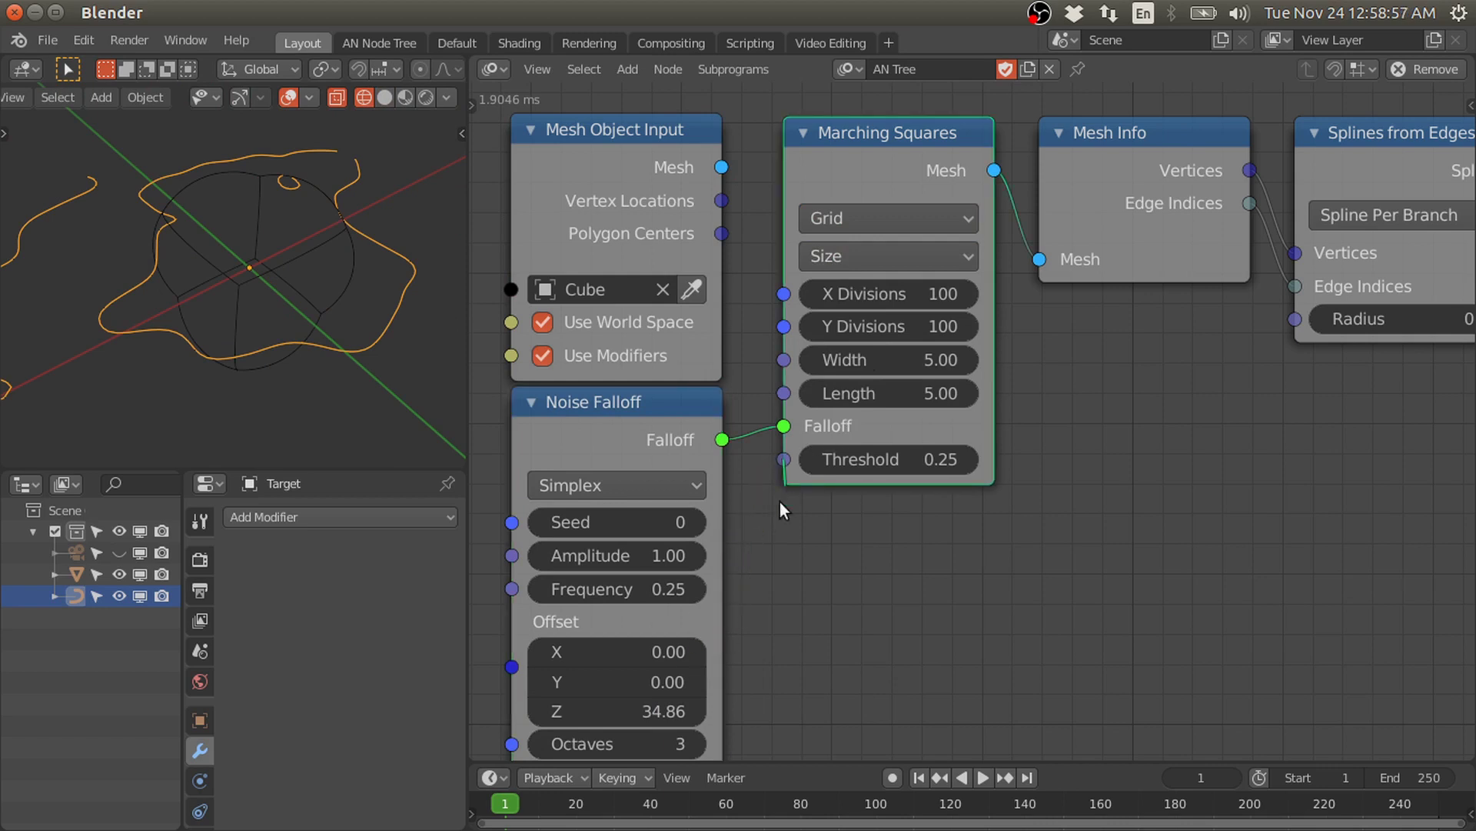
pyautogui.moveTo(749, 533); pyautogui.dragTo(751, 531)
pyautogui.click(826, 218)
pyautogui.click(834, 282)
pyautogui.moveTo(784, 256); pyautogui.dragTo(719, 171)
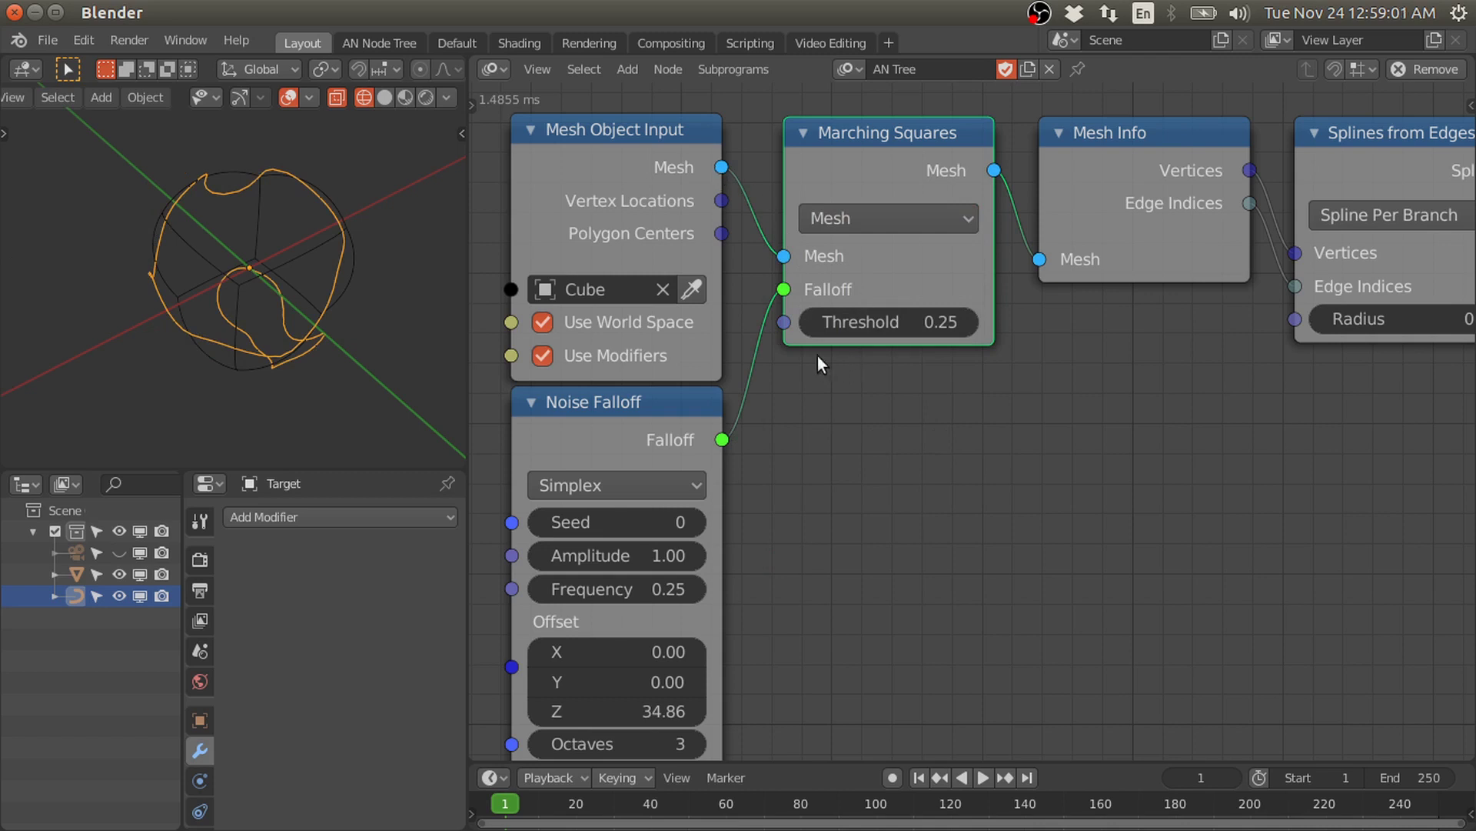
# - Add a Create Float List node below Marching Squares and connect its list output to the Threshold input
pyautogui.press('Home')
pyautogui.hotkey('shift', 'a')
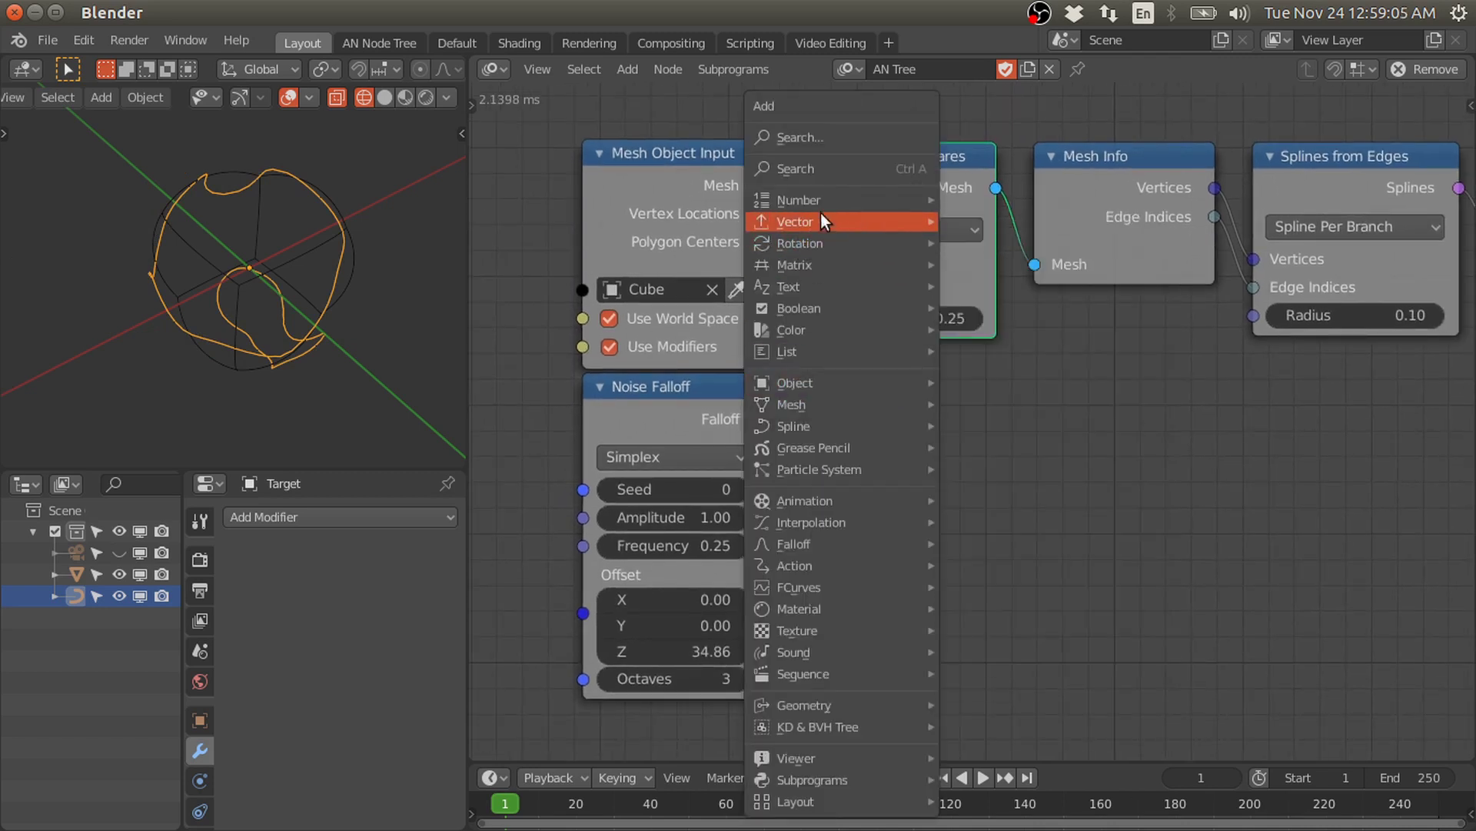
pyautogui.moveTo(800, 200)
pyautogui.click(996, 264)
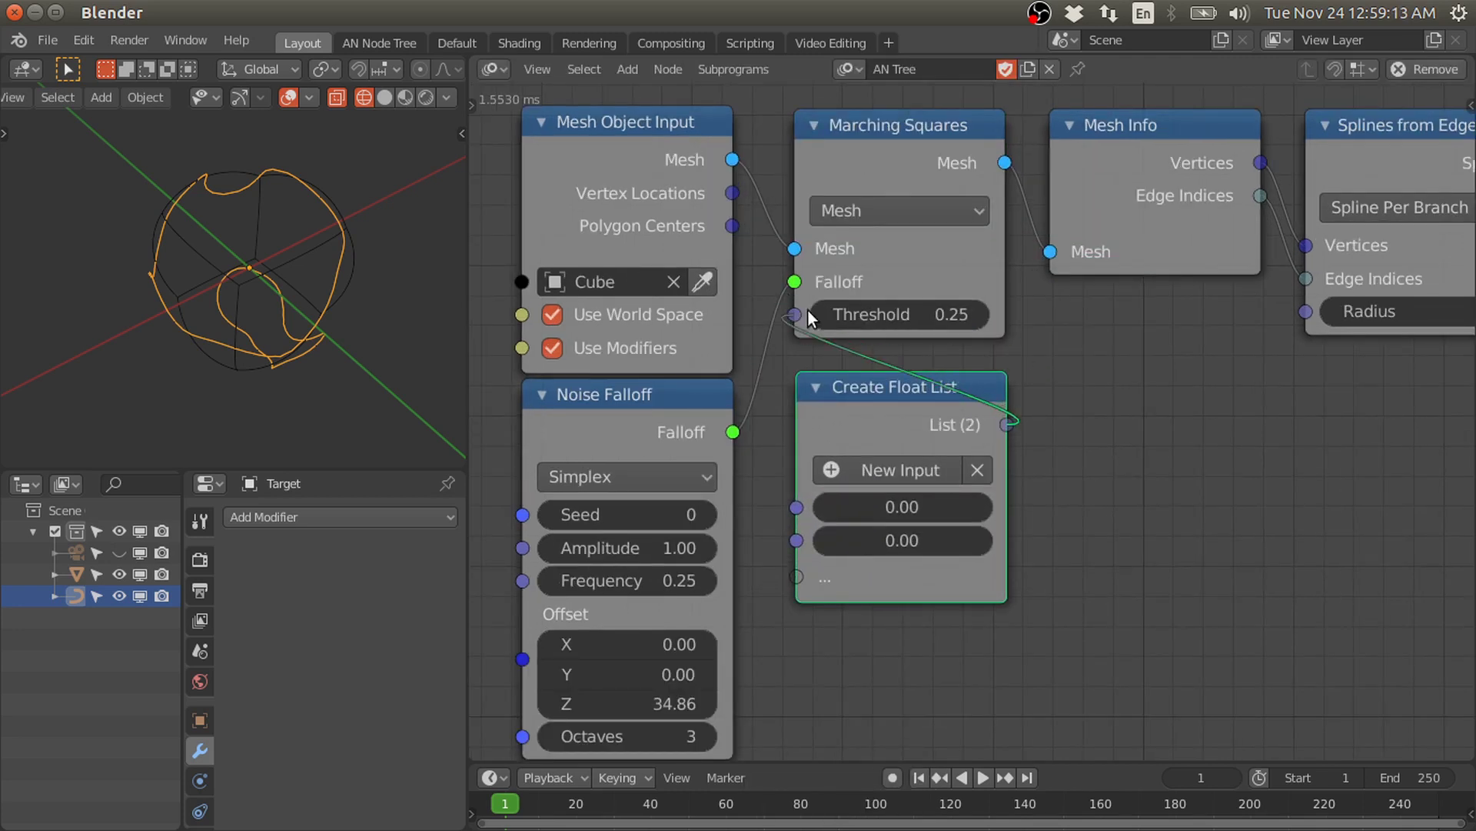
pyautogui.moveTo(806, 309); pyautogui.dragTo(808, 311)
# - Set the two threshold values in the Create Float List node to 0.11 and 0.09
pyautogui.moveTo(232, 287); pyautogui.dragTo(326, 278, button='middle')
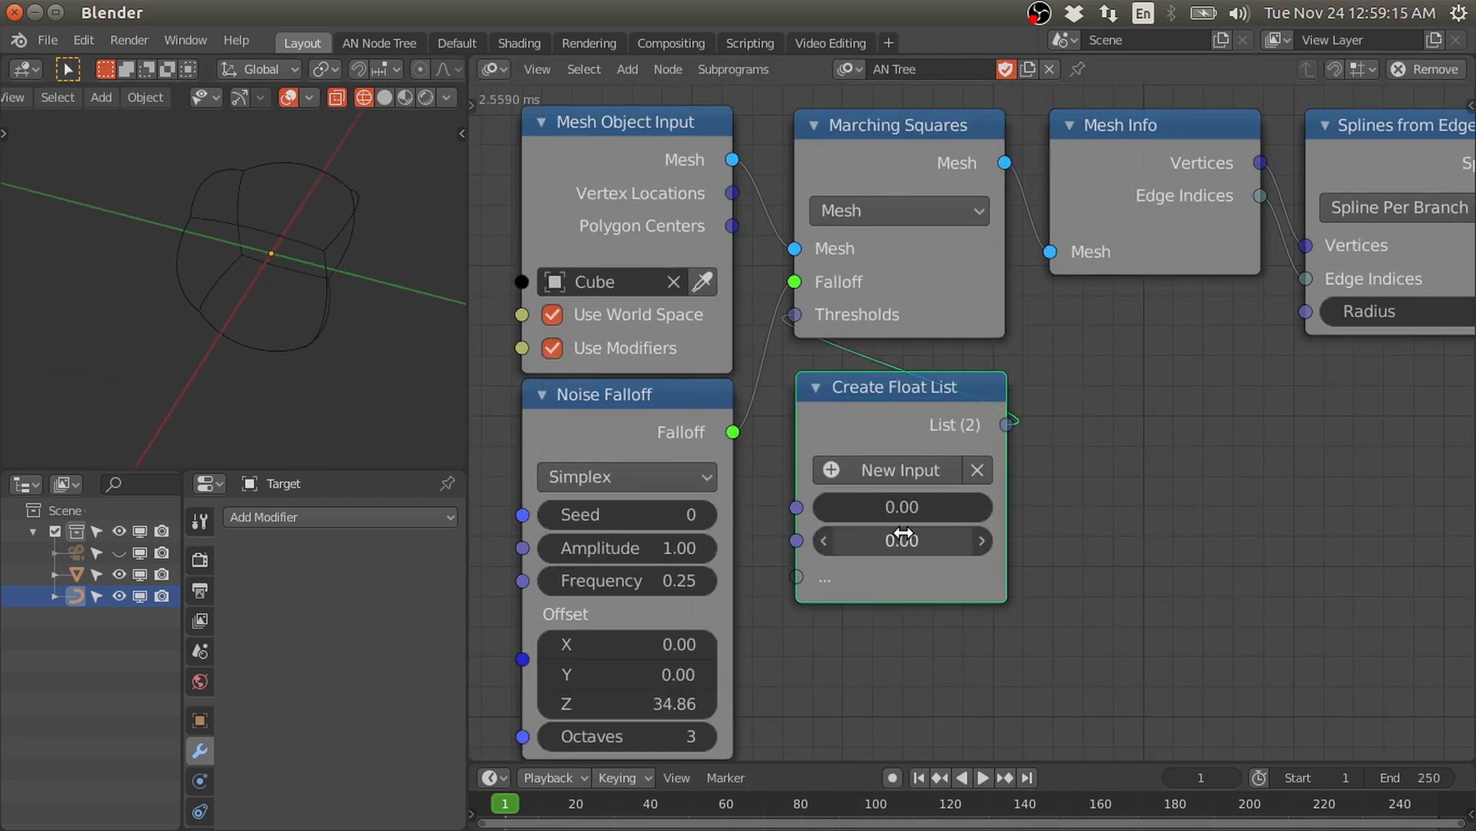
pyautogui.moveTo(892, 507); pyautogui.dragTo(905, 545)
pyautogui.moveTo(295, 294); pyautogui.dragTo(372, 384, button='middle')
pyautogui.click(340, 334)
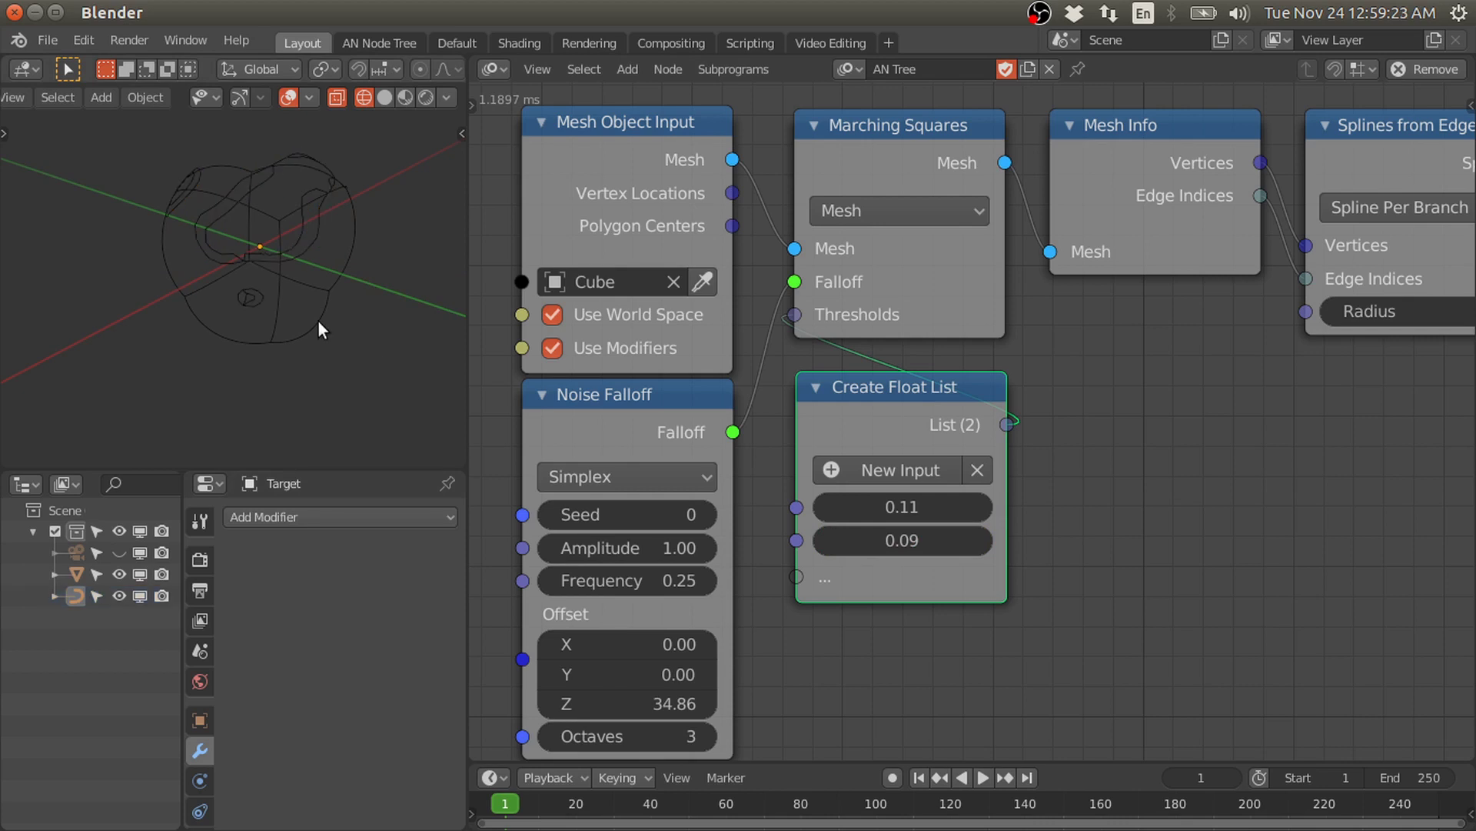
# - Raise the Cube's viewport subdivisions by one level and set the Noise Falloff's Z offset to about 34.89
pyautogui.click(317, 320)
pyautogui.scroll(-1, 788, 384)
pyautogui.moveTo(788, 383); pyautogui.dragTo(813, 379, button='middle')
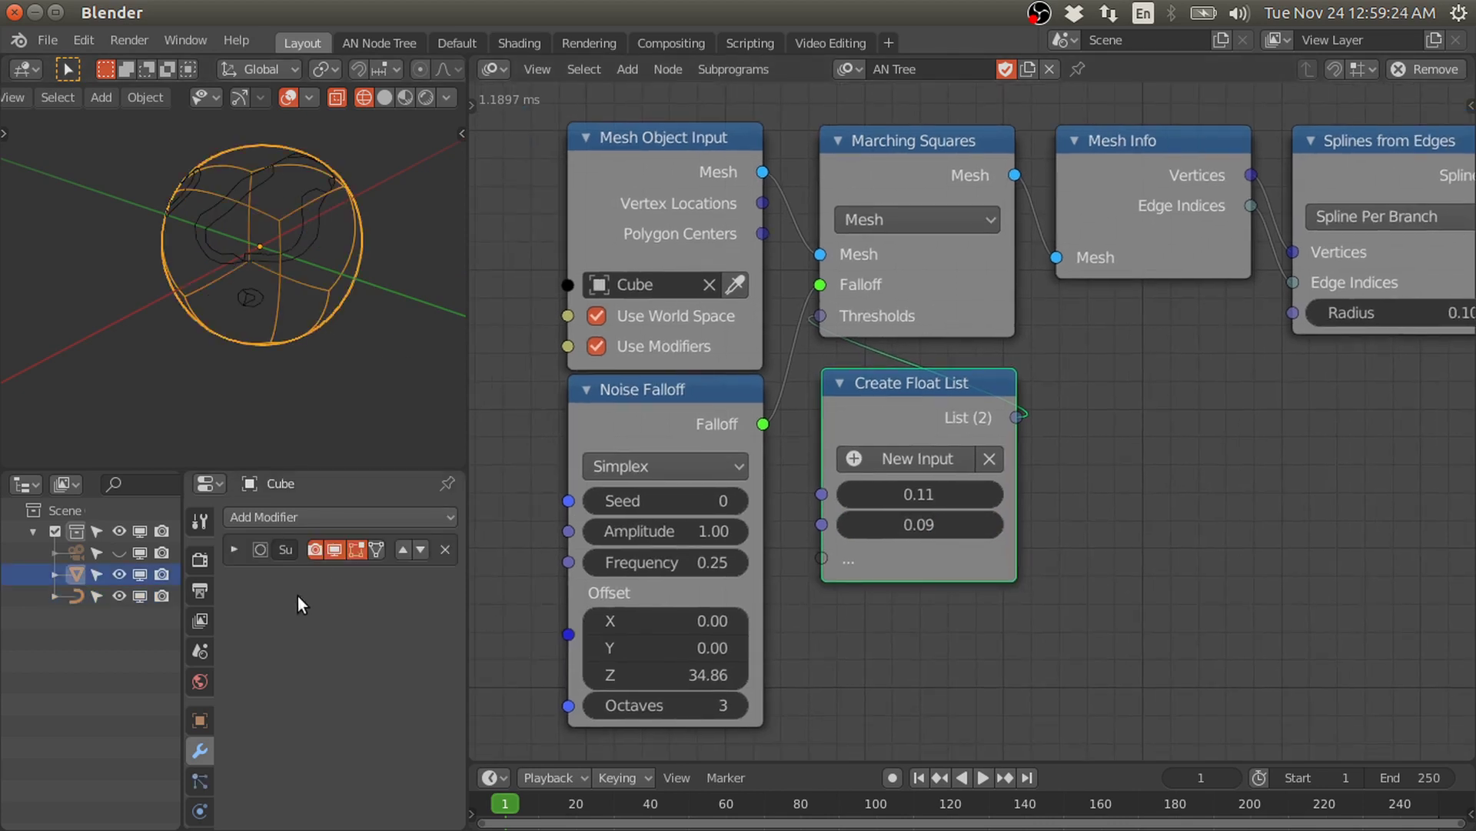
pyautogui.click(236, 550)
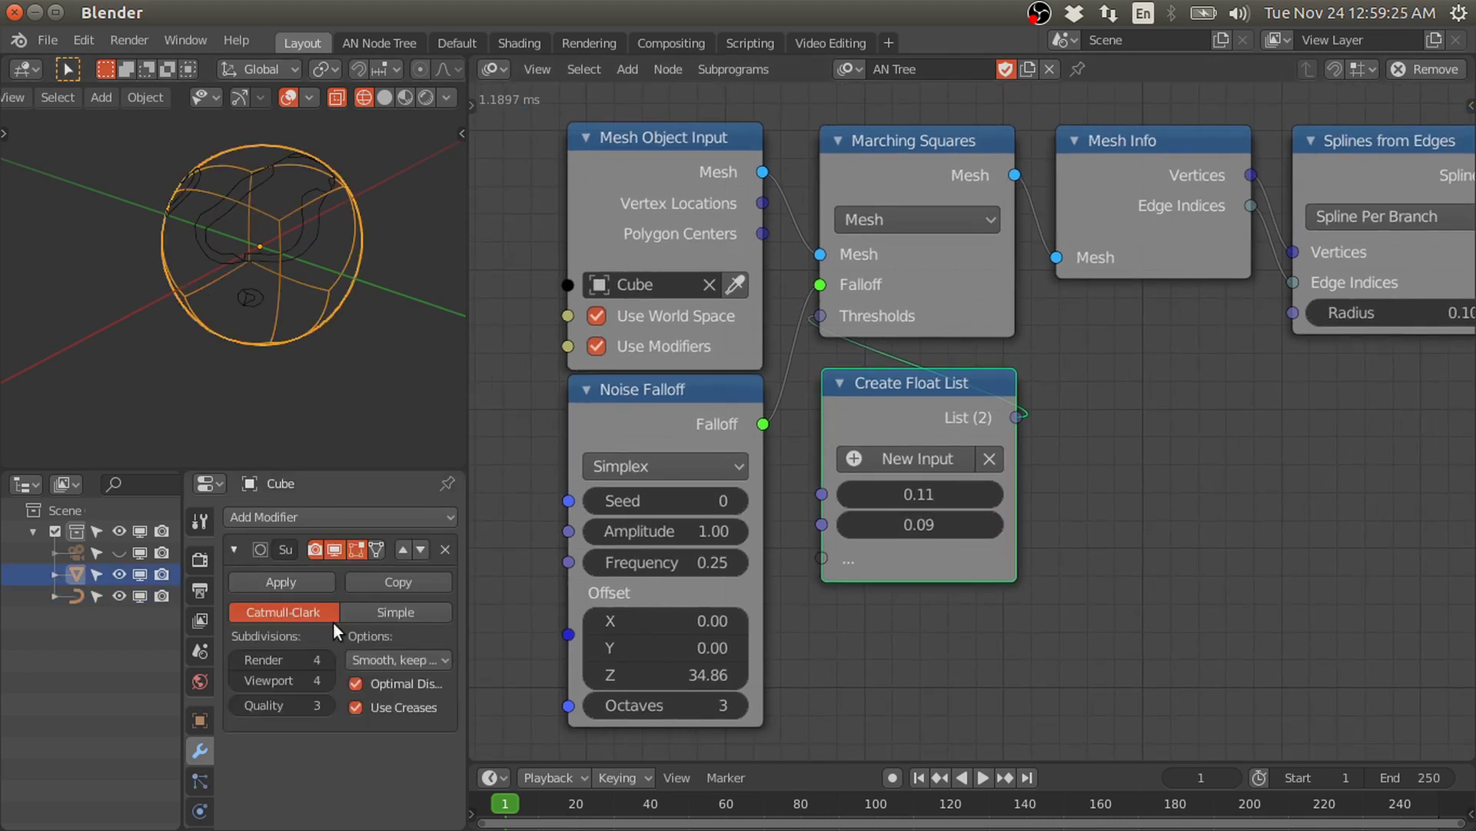
pyautogui.click(328, 678)
pyautogui.moveTo(303, 339); pyautogui.dragTo(400, 308, button='middle')
pyautogui.moveTo(669, 674)
pyautogui.mouseDown()
pyautogui.moveTo(692, 674)
pyautogui.moveTo(669, 675)
pyautogui.mouseUp()
pyautogui.click(278, 281)
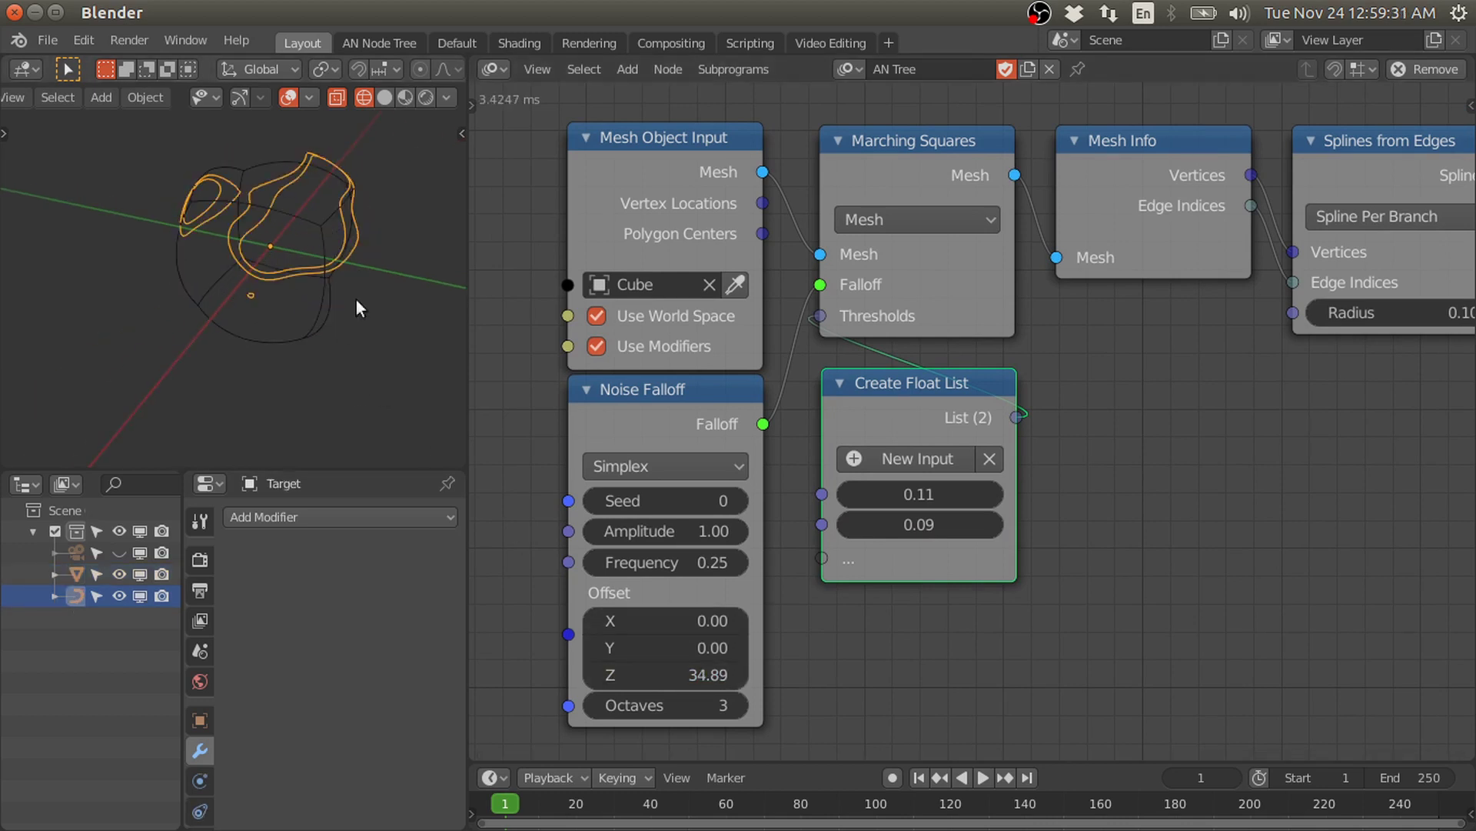
# - Add two more inputs to the Create Float List node and set its thresholds to 0.11, 0.19, 0.29 and 0.36
pyautogui.moveTo(919, 525); pyautogui.dragTo(864, 580)
pyautogui.click(895, 454)
pyautogui.click(906, 460)
pyautogui.moveTo(304, 230); pyautogui.dragTo(312, 210, button='middle')
# - Shift the noise pattern by setting the Noise Falloff's Z offset to about 51.48
pyautogui.moveTo(662, 675); pyautogui.dragTo(751, 674)
pyautogui.moveTo(260, 359); pyautogui.dragTo(431, 366, button='middle')
pyautogui.moveTo(906, 414); pyautogui.dragTo(877, 422, button='middle')
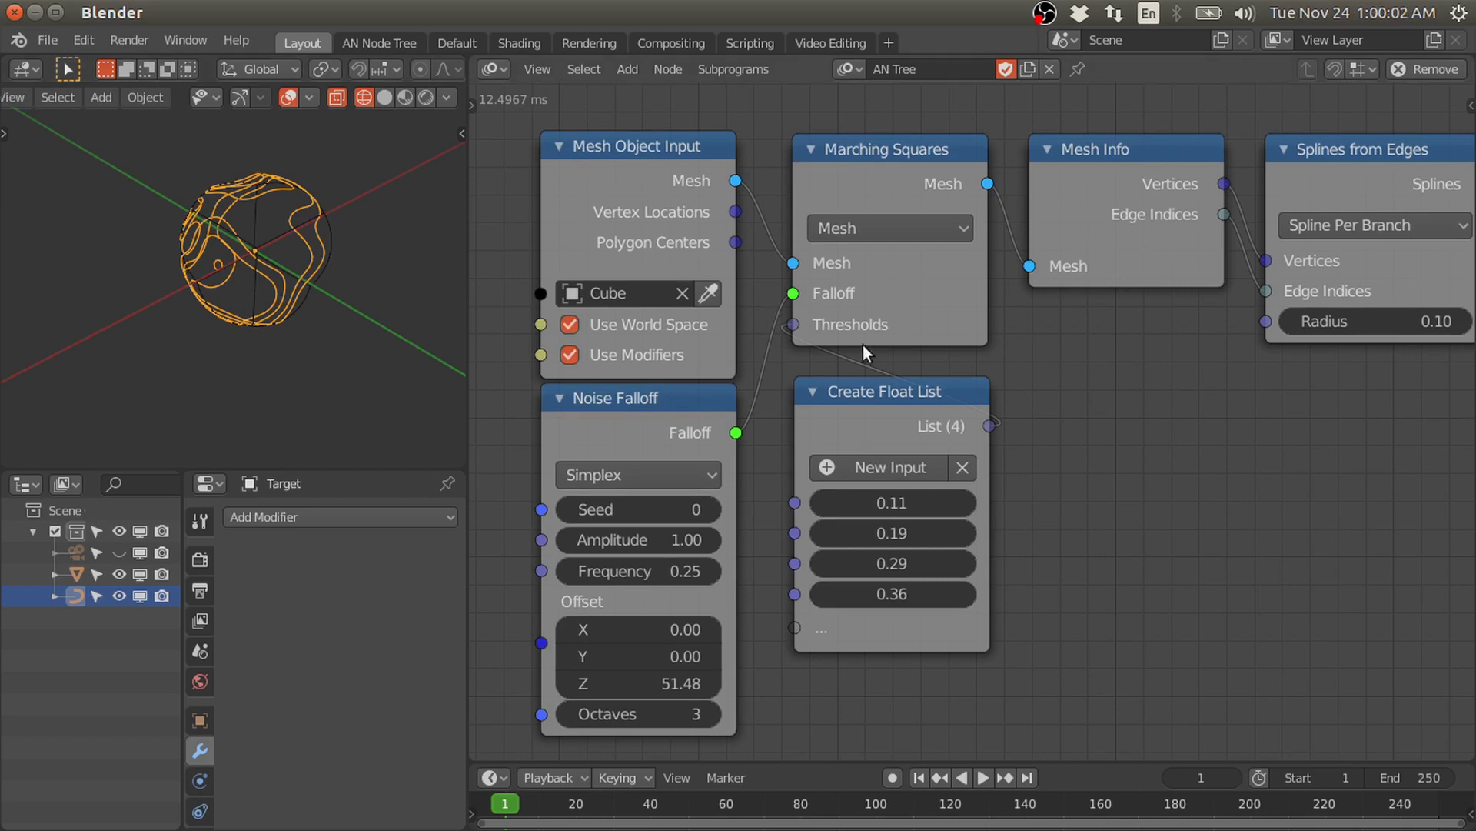
# - Add a Marching Triangles node and place it below the Mesh Info node
pyautogui.moveTo(892, 367); pyautogui.dragTo(867, 323, button='middle')
pyautogui.hotkey('shift', 'a')
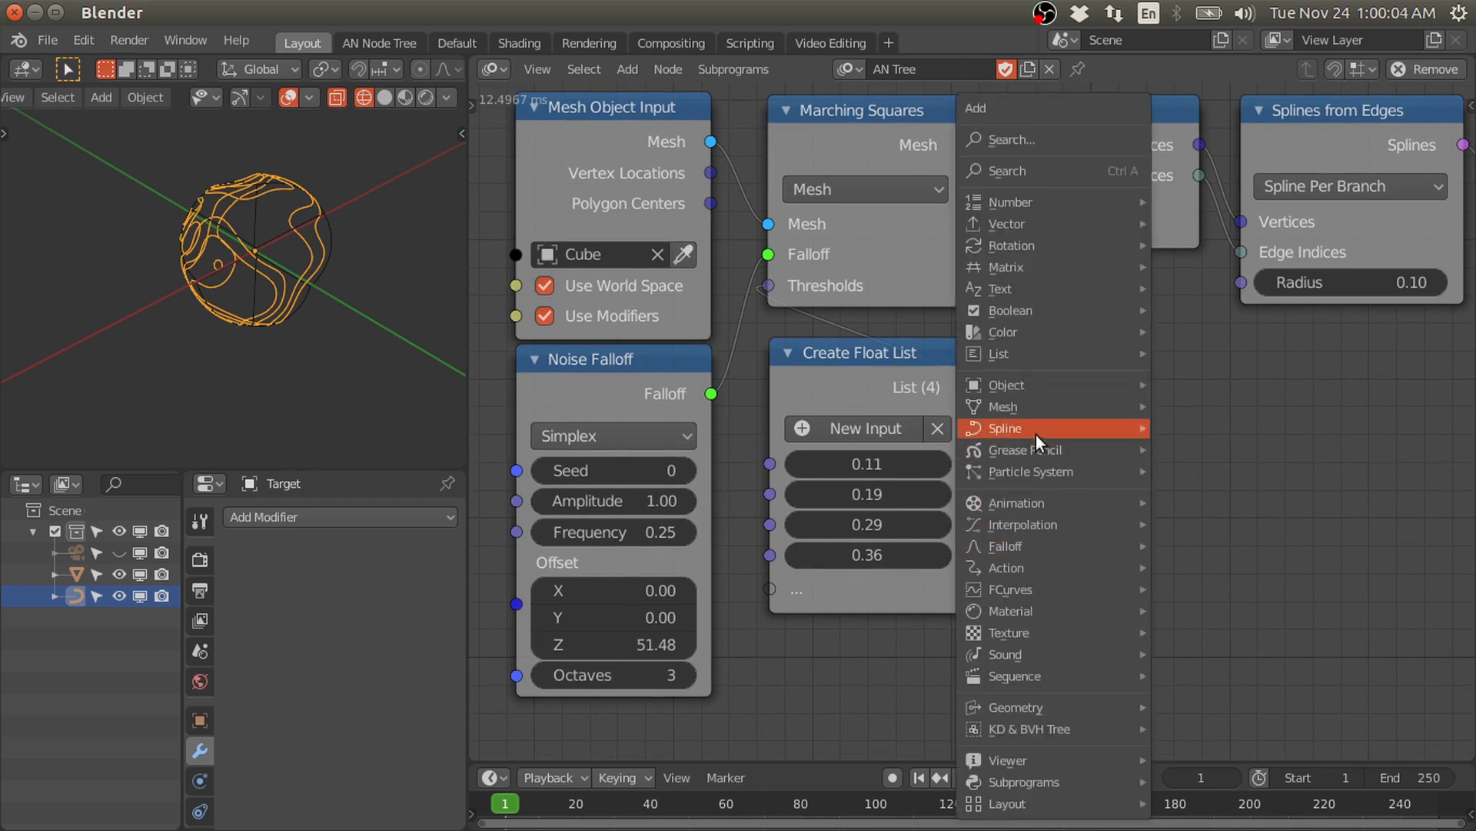
pyautogui.moveTo(1013, 407)
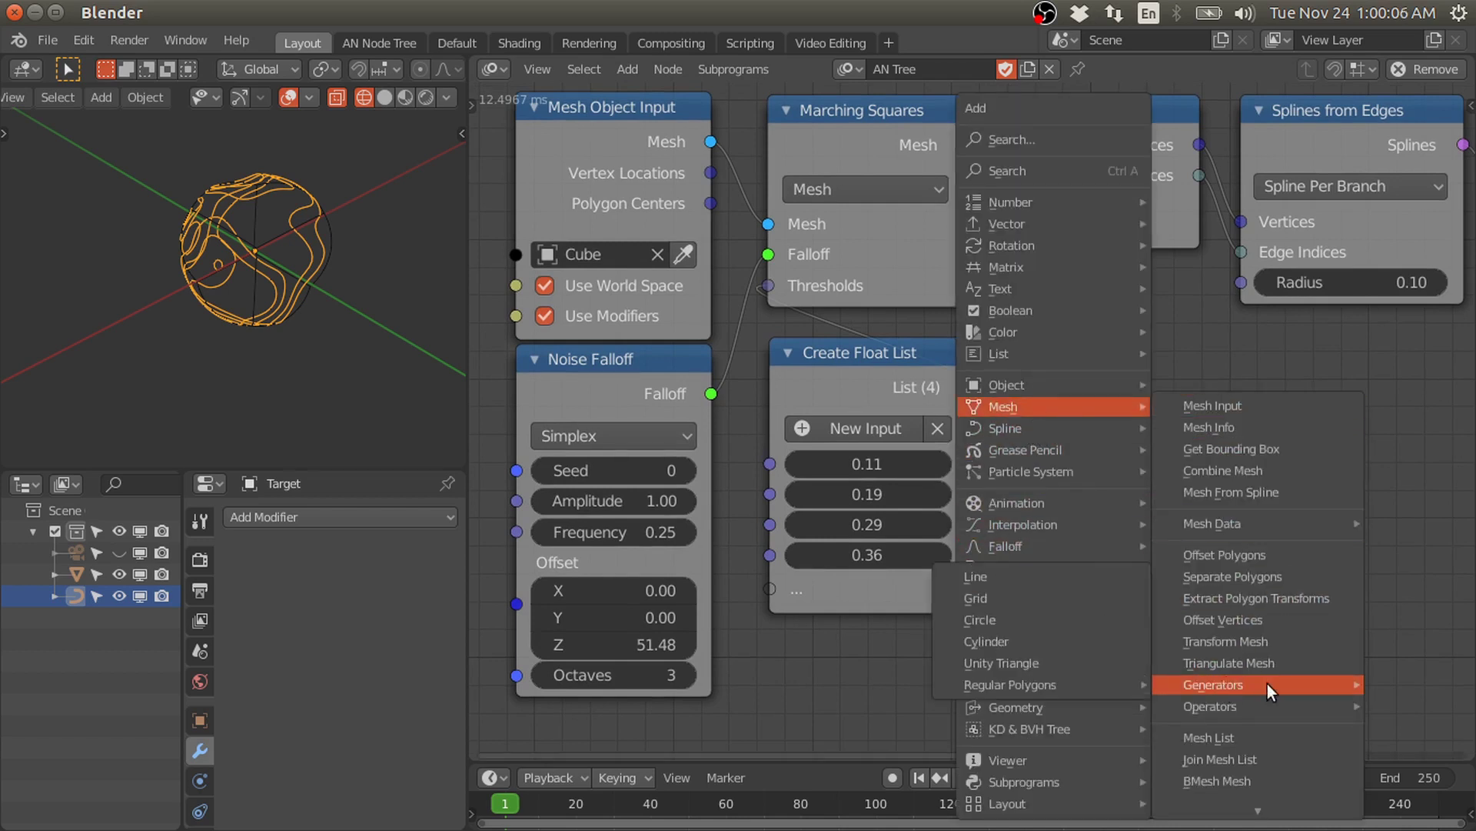
pyautogui.moveTo(1206, 706)
pyautogui.click(1046, 551)
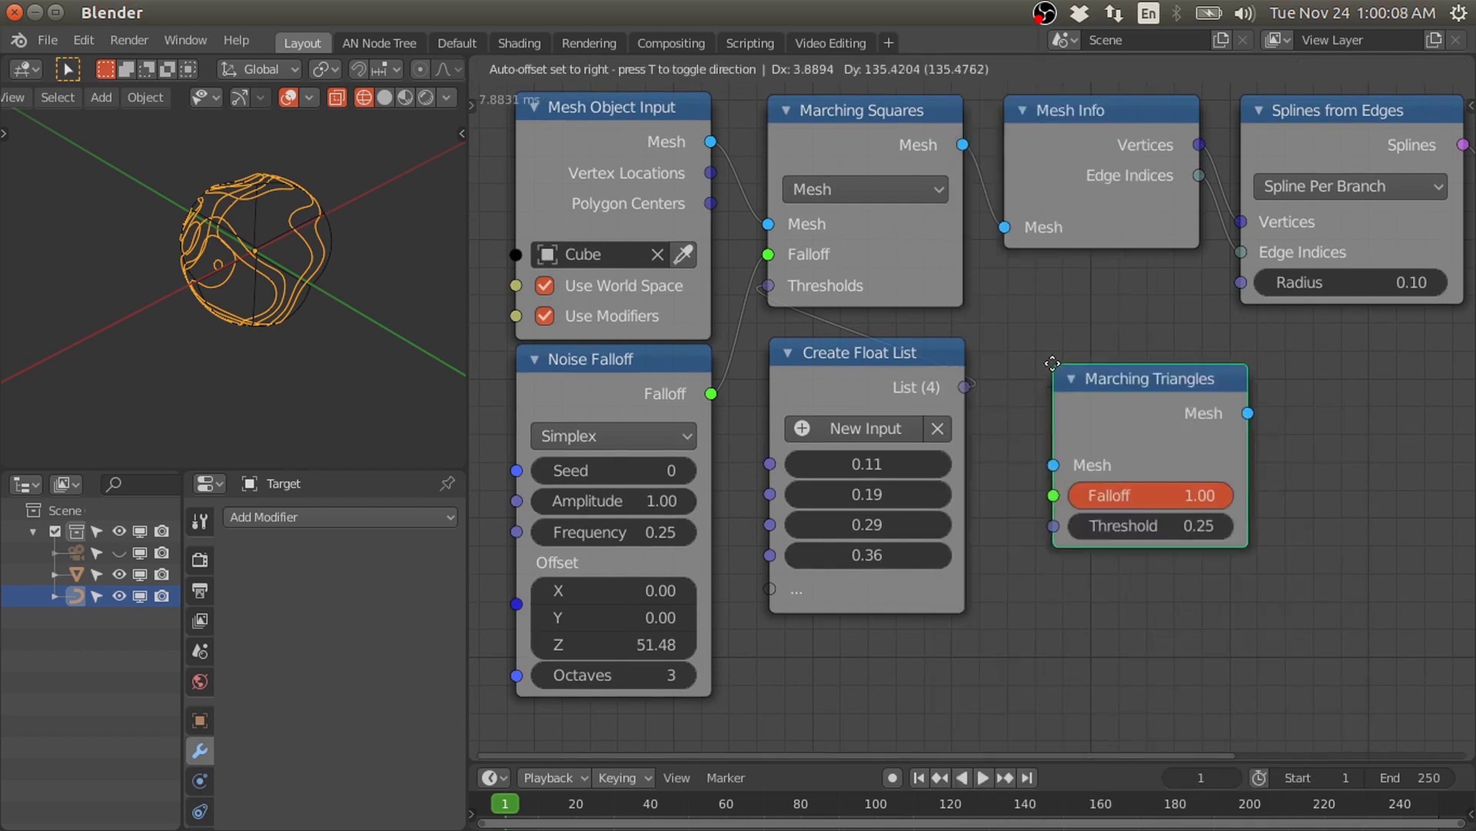
pyautogui.click(1030, 345)
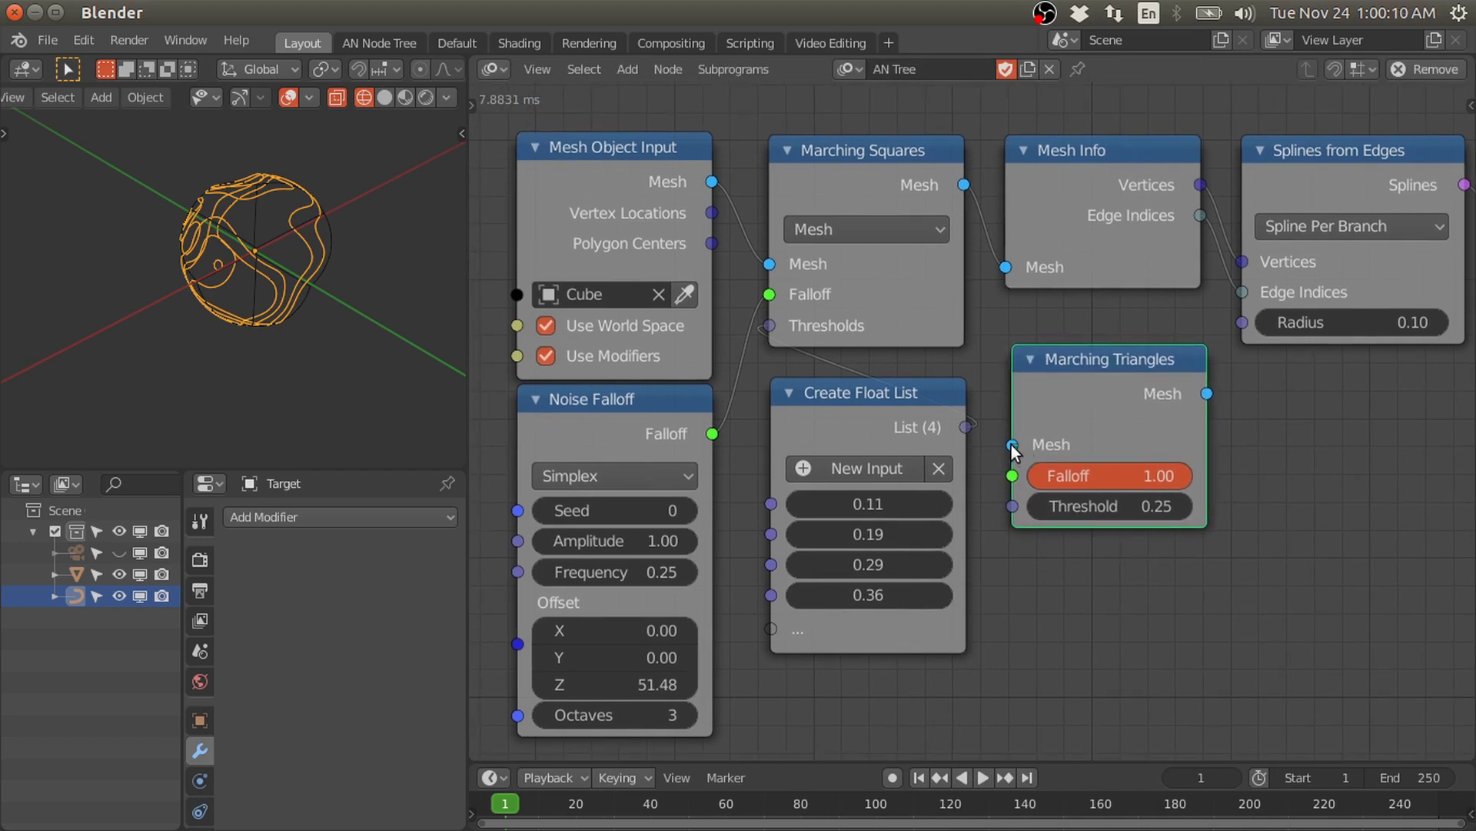
pyautogui.moveTo(909, 367); pyautogui.dragTo(949, 345)
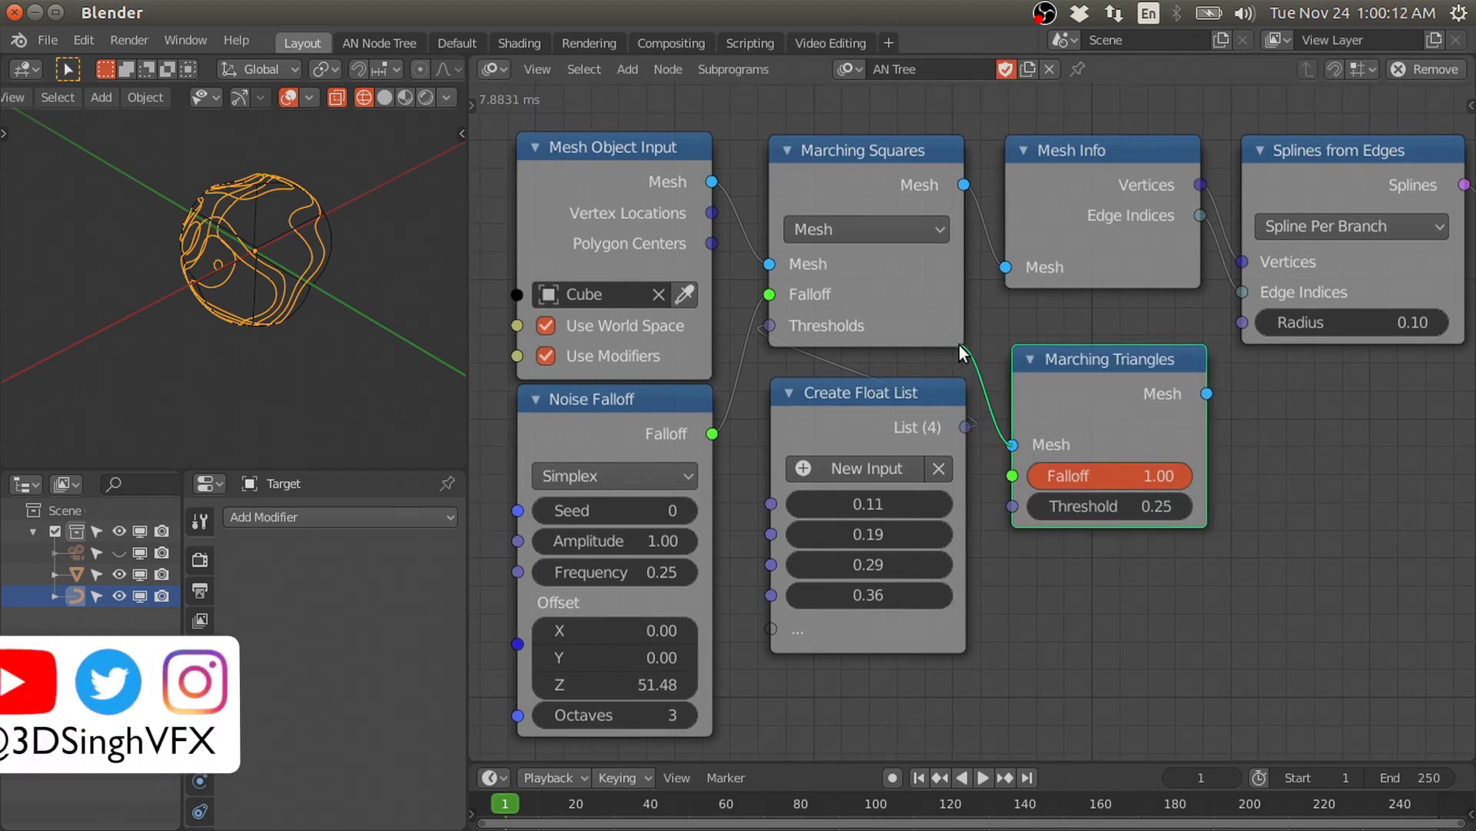
pyautogui.moveTo(1077, 386); pyautogui.dragTo(1073, 383)
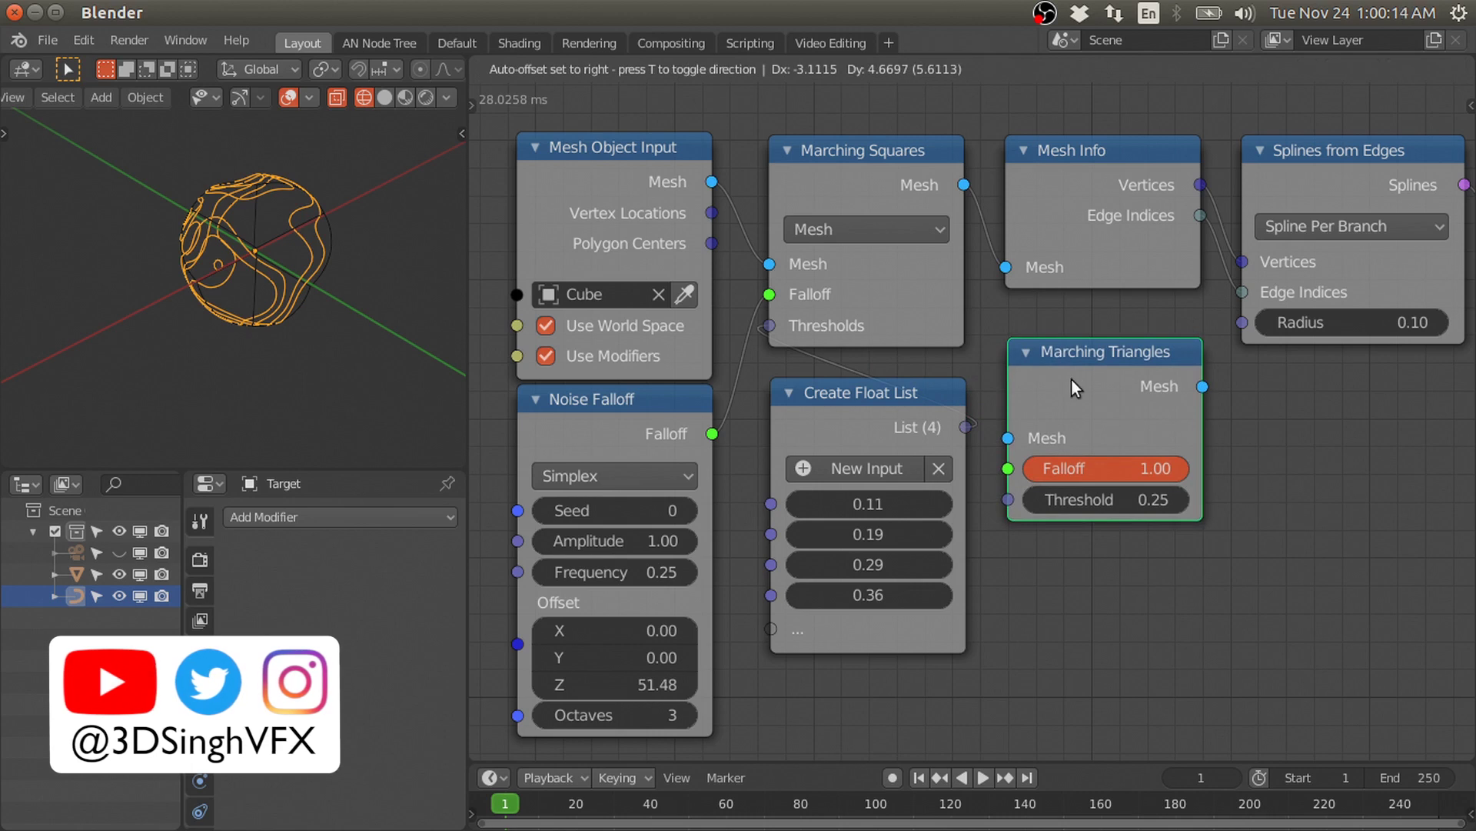
pyautogui.click(1073, 384)
pyautogui.moveTo(1075, 383); pyautogui.dragTo(1041, 343, button='middle')
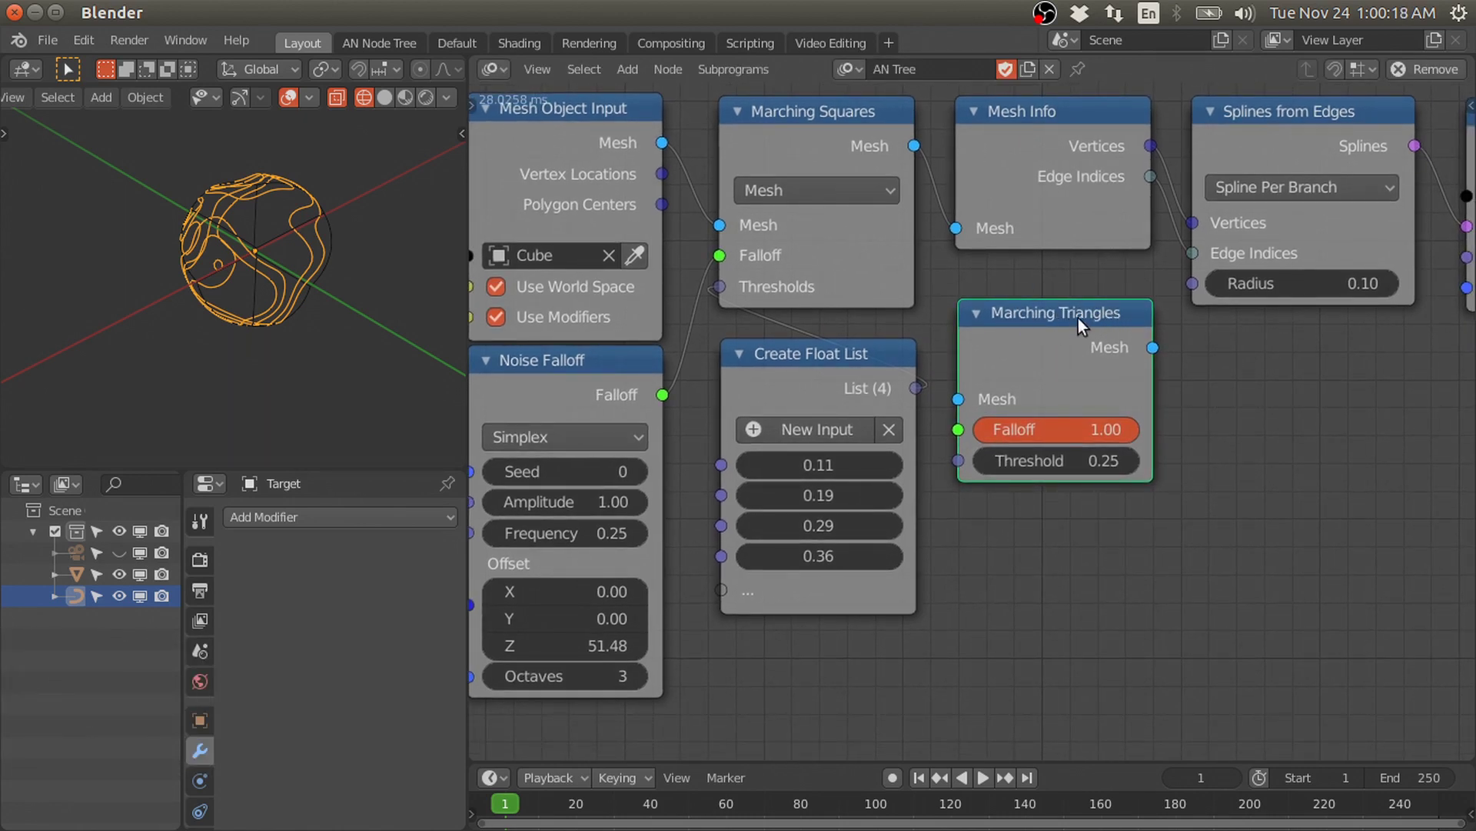
# - Add a UV Sphere to the scene
pyautogui.moveTo(182, 311); pyautogui.dragTo(237, 358, button='middle')
pyautogui.hotkey('shift', 'a')
pyautogui.moveTo(273, 225)
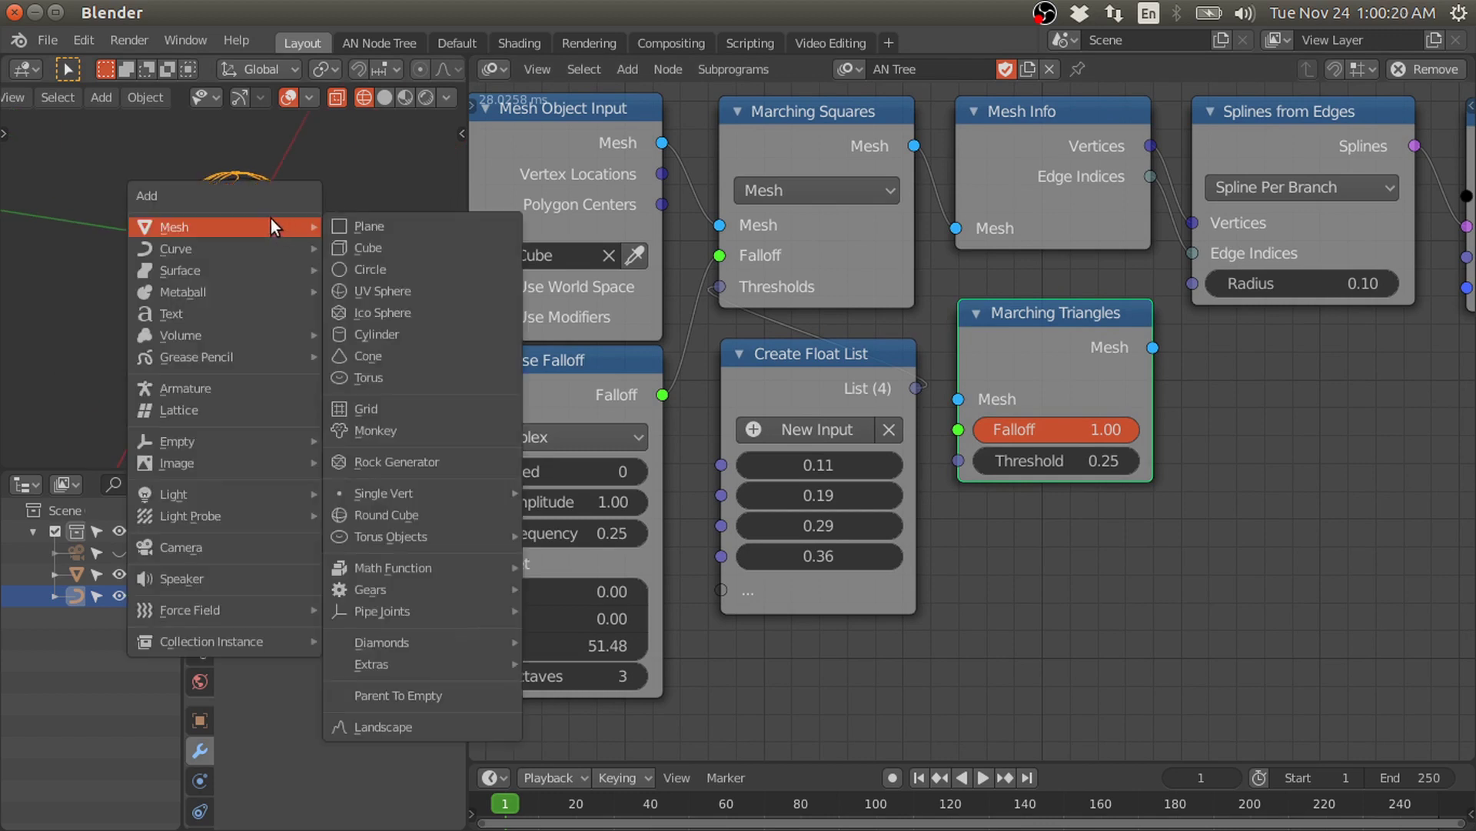
pyautogui.click(400, 290)
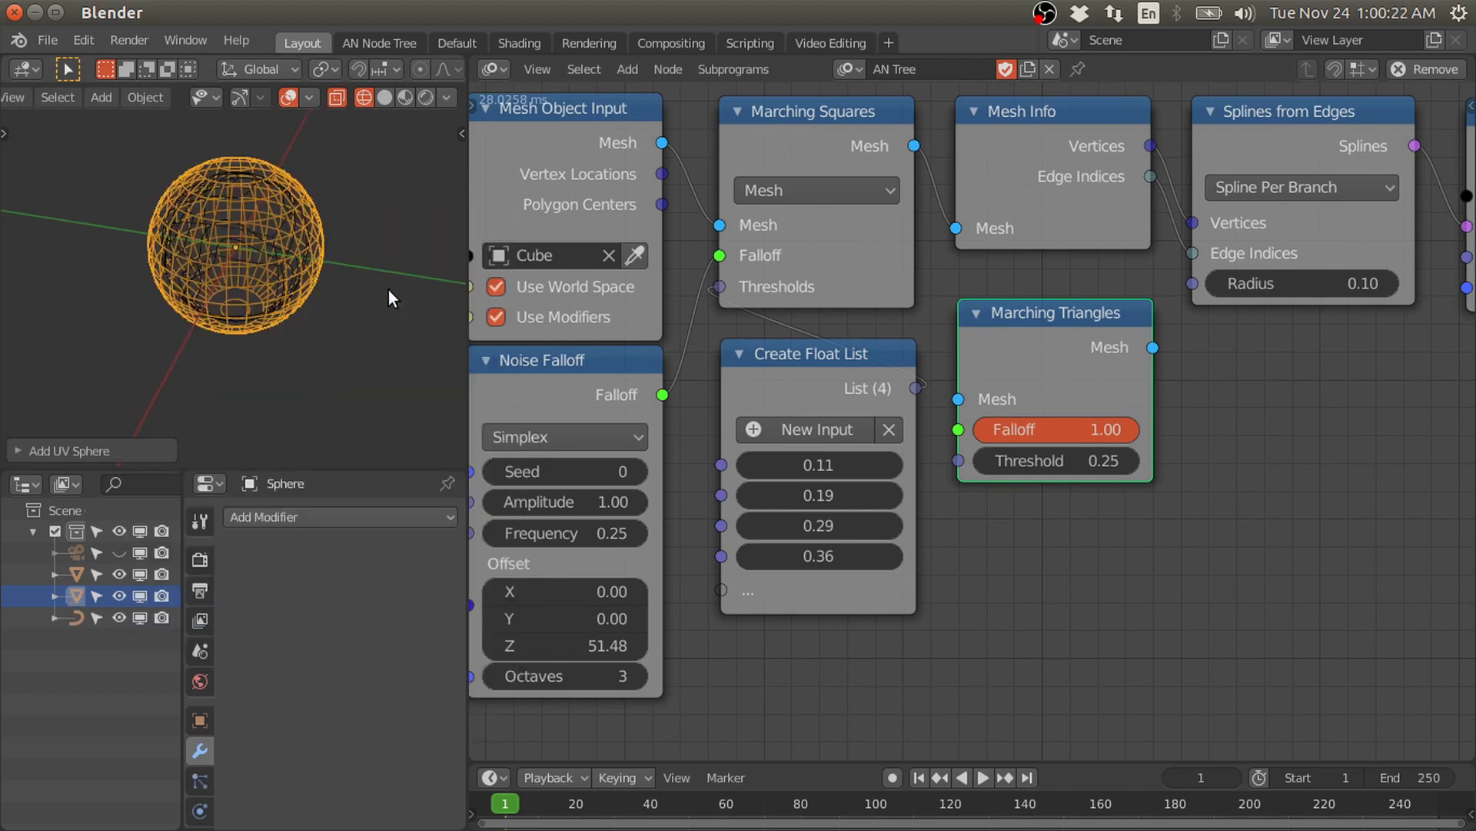
# - Hide the Cube and assign the Sphere as the Mesh Object Input's source object
pyautogui.moveTo(181, 609); pyautogui.dragTo(286, 609)
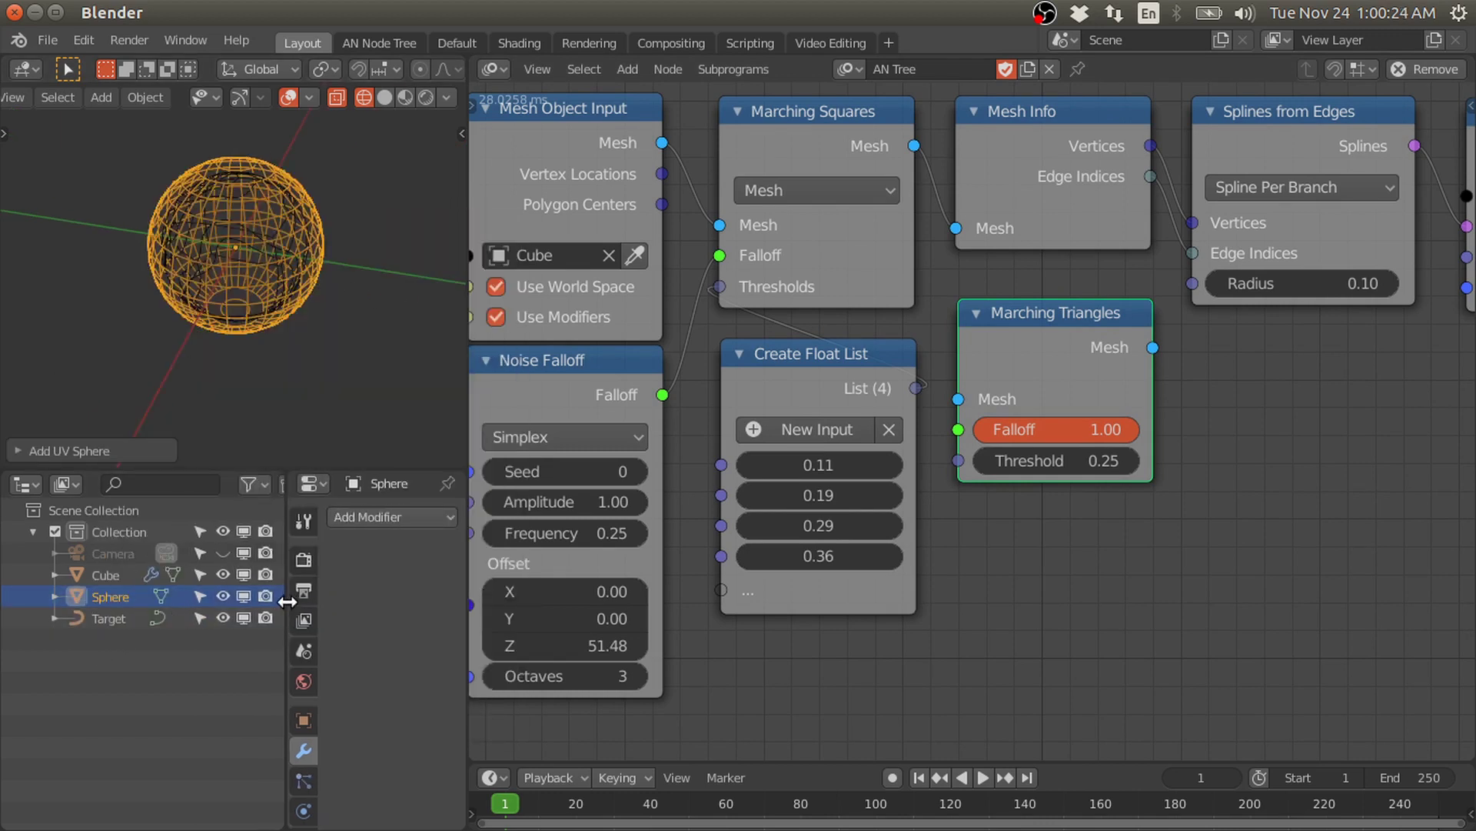
pyautogui.click(113, 596)
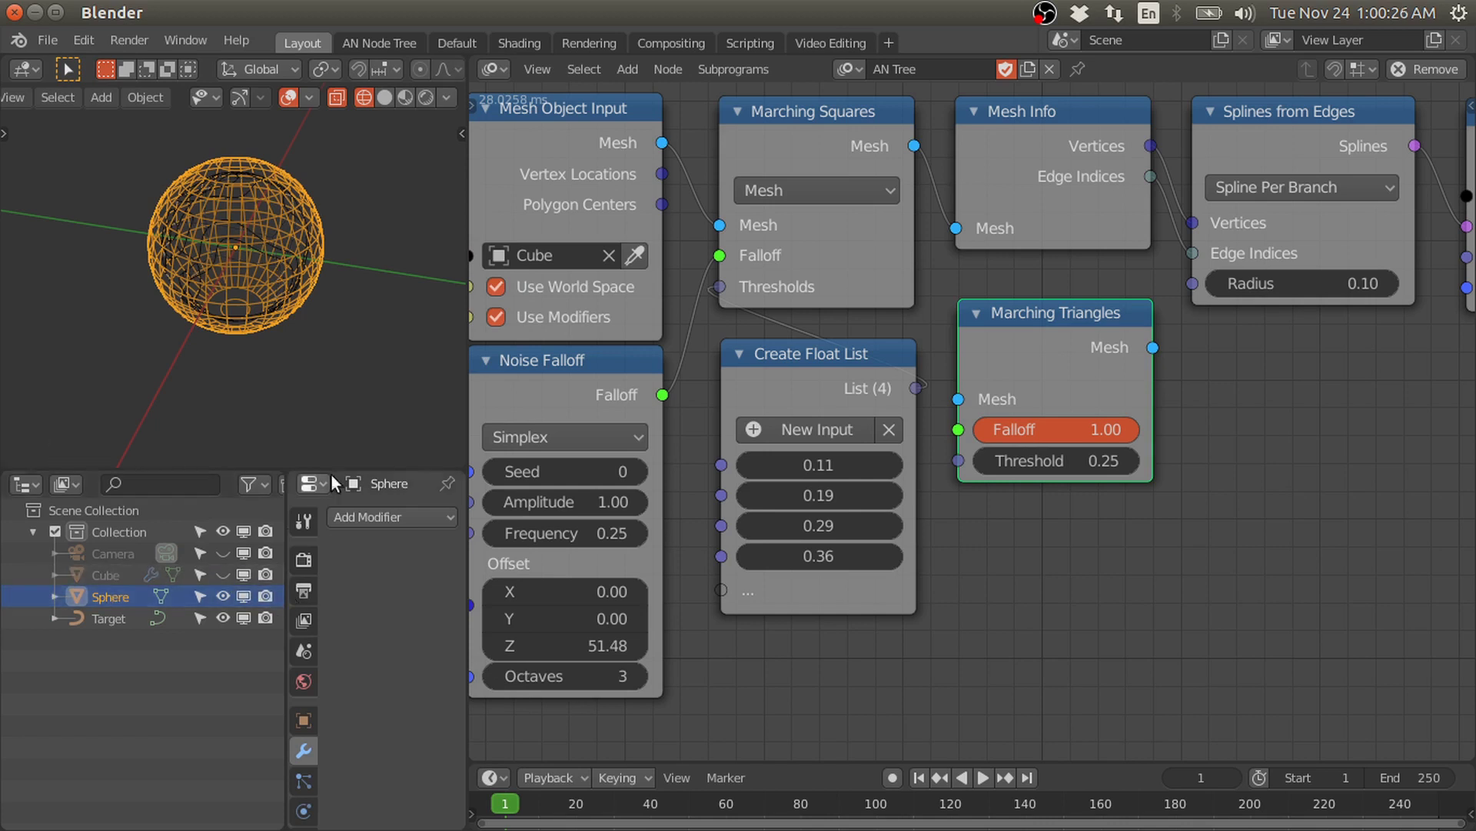
pyautogui.click(634, 255)
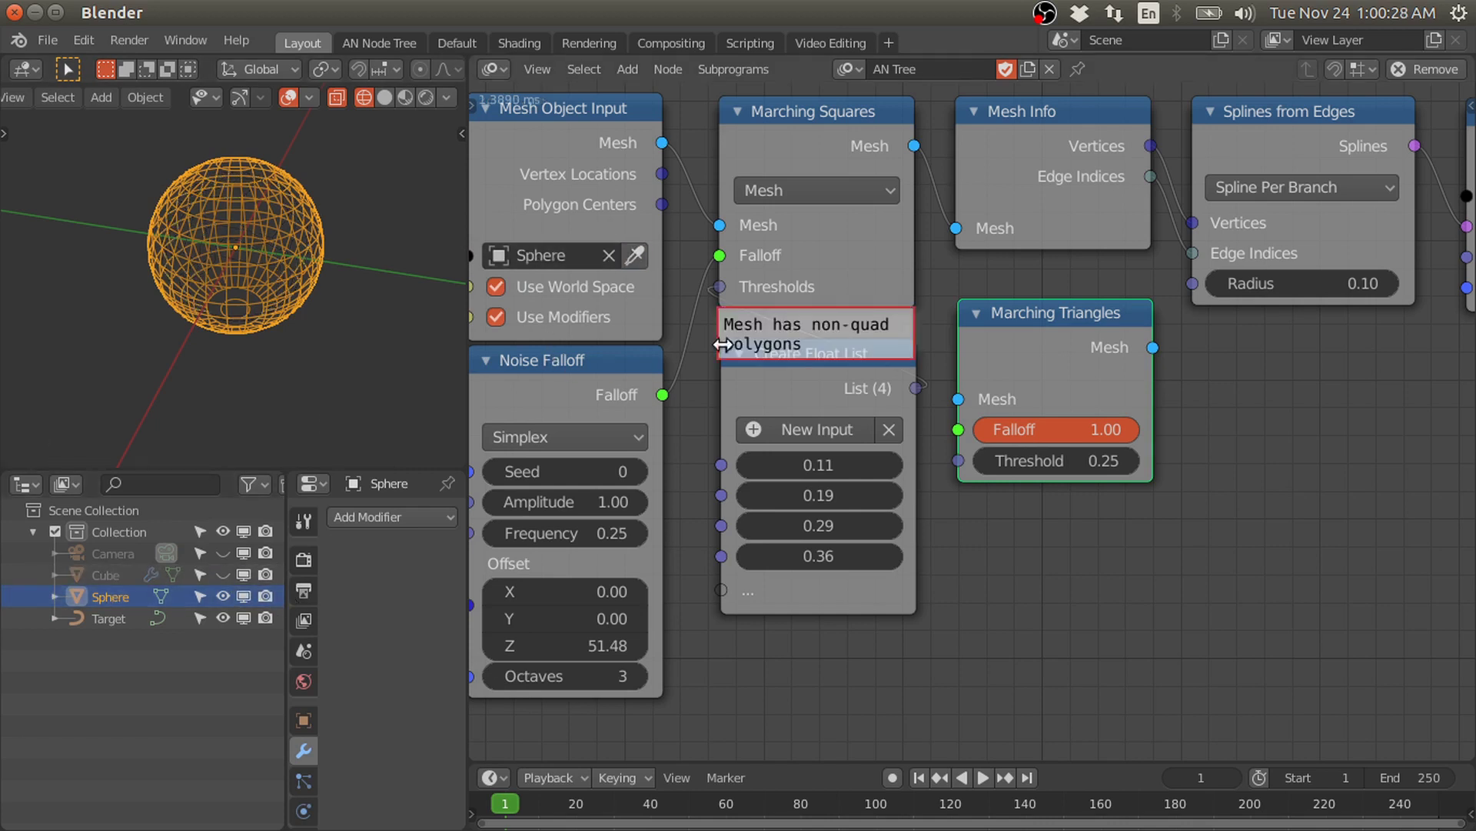
# - Disconnect the Marching Squares node from its neighbours and move it out of the chain, above the other nodes
pyautogui.moveTo(756, 223); pyautogui.dragTo(744, 317, button='middle')
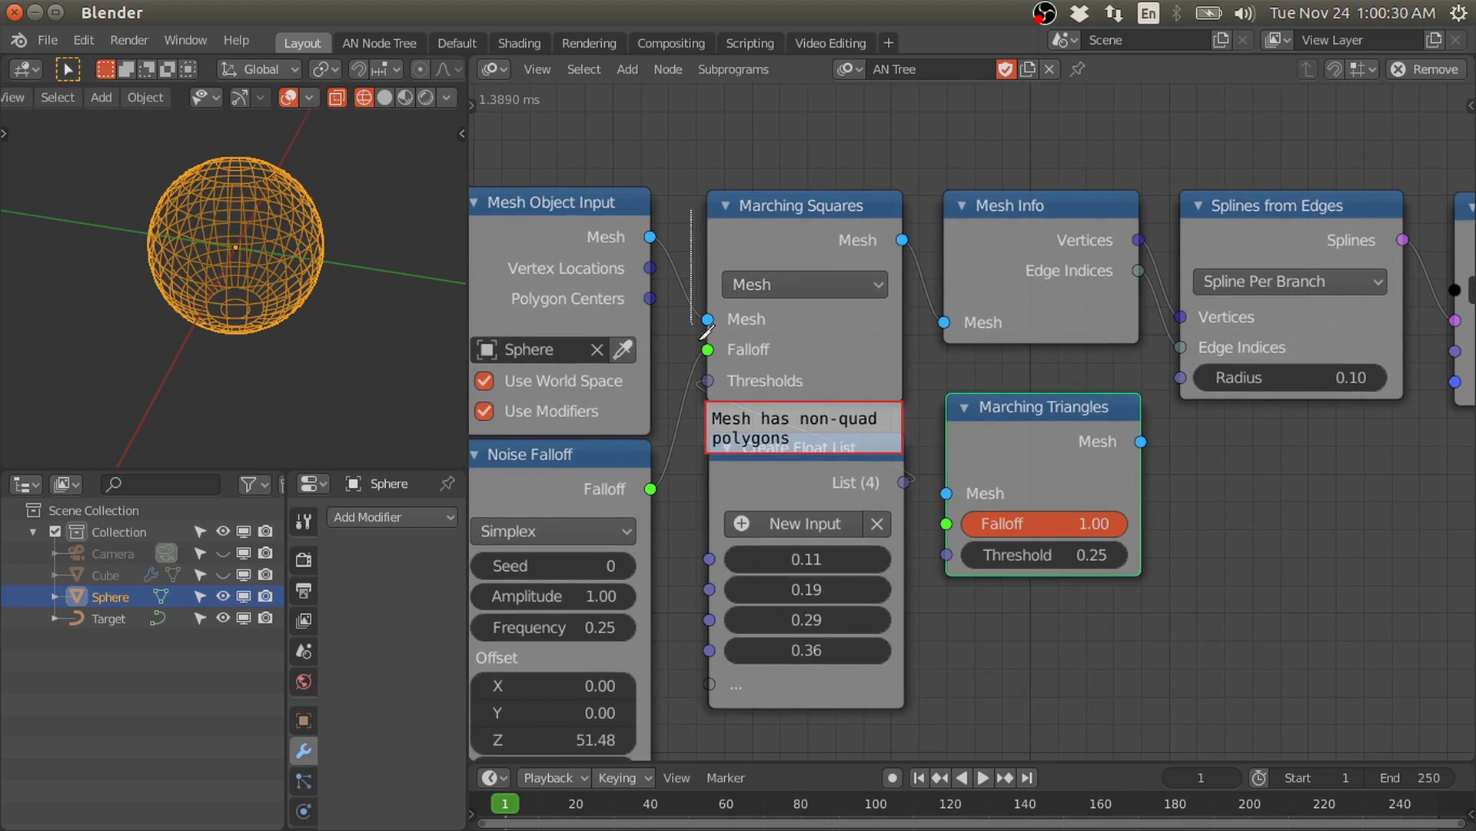
pyautogui.keyDown('ctrl'); pyautogui.moveTo(712, 383); pyautogui.dragTo(686, 404, button='right'); pyautogui.keyUp('ctrl')
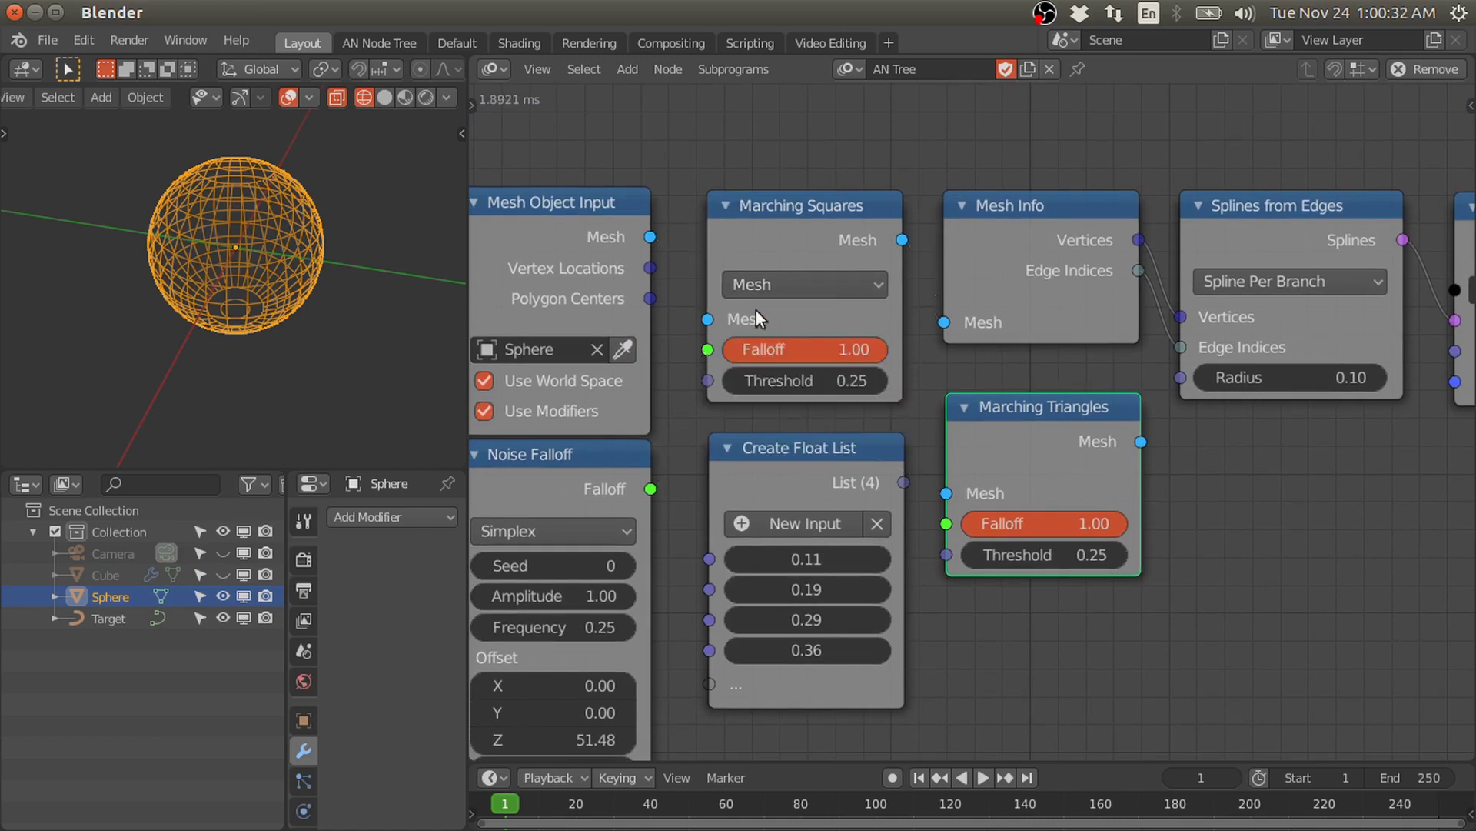
pyautogui.moveTo(786, 308)
pyautogui.mouseDown()
pyautogui.moveTo(786, 264)
pyautogui.moveTo(788, 732)
pyautogui.moveTo(788, 710)
pyautogui.mouseUp()
pyautogui.click(789, 712)
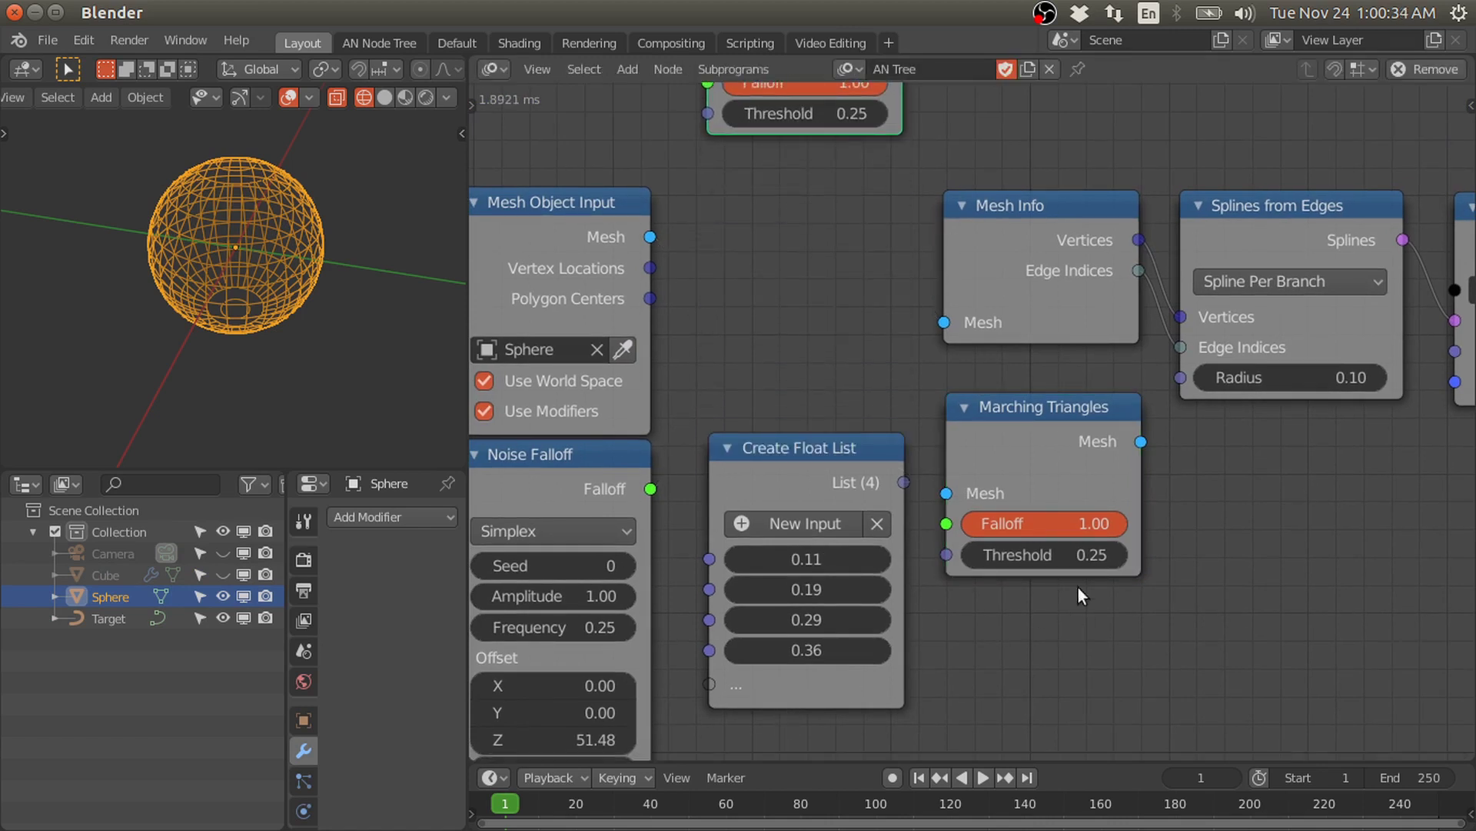
# - Put the Marching Triangles node in the freed place and wire it between the mesh, falloff and threshold sources and Mesh Info
pyautogui.moveTo(1018, 492); pyautogui.dragTo(765, 284)
pyautogui.moveTo(887, 245); pyautogui.dragTo(944, 320)
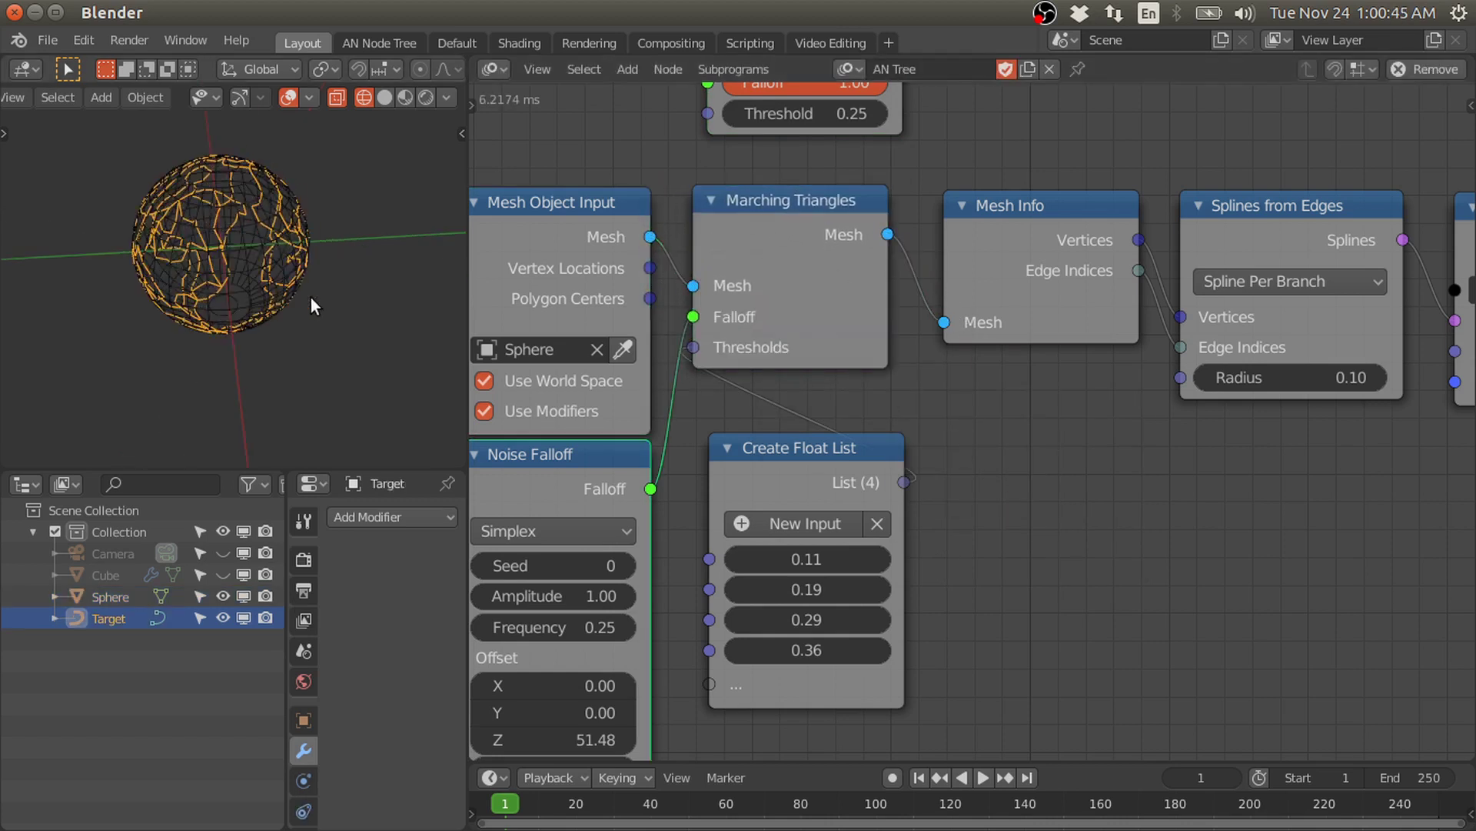
pyautogui.moveTo(310, 298); pyautogui.dragTo(252, 220, button='middle')
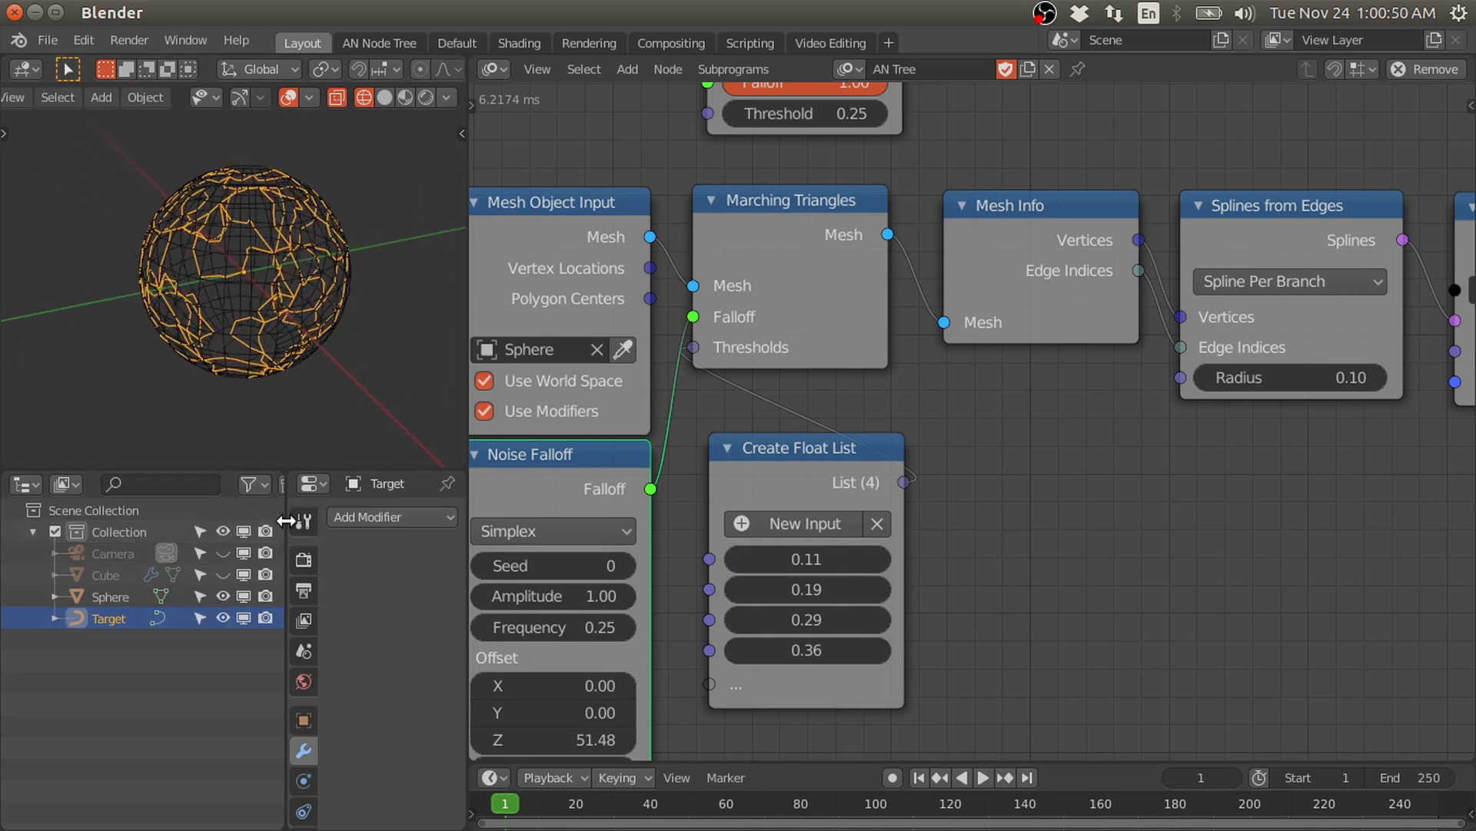
# - Add a Subdivision Surface modifier to the sphere and raise its subdivision levels
pyautogui.moveTo(286, 517); pyautogui.dragTo(204, 515)
pyautogui.click(251, 301)
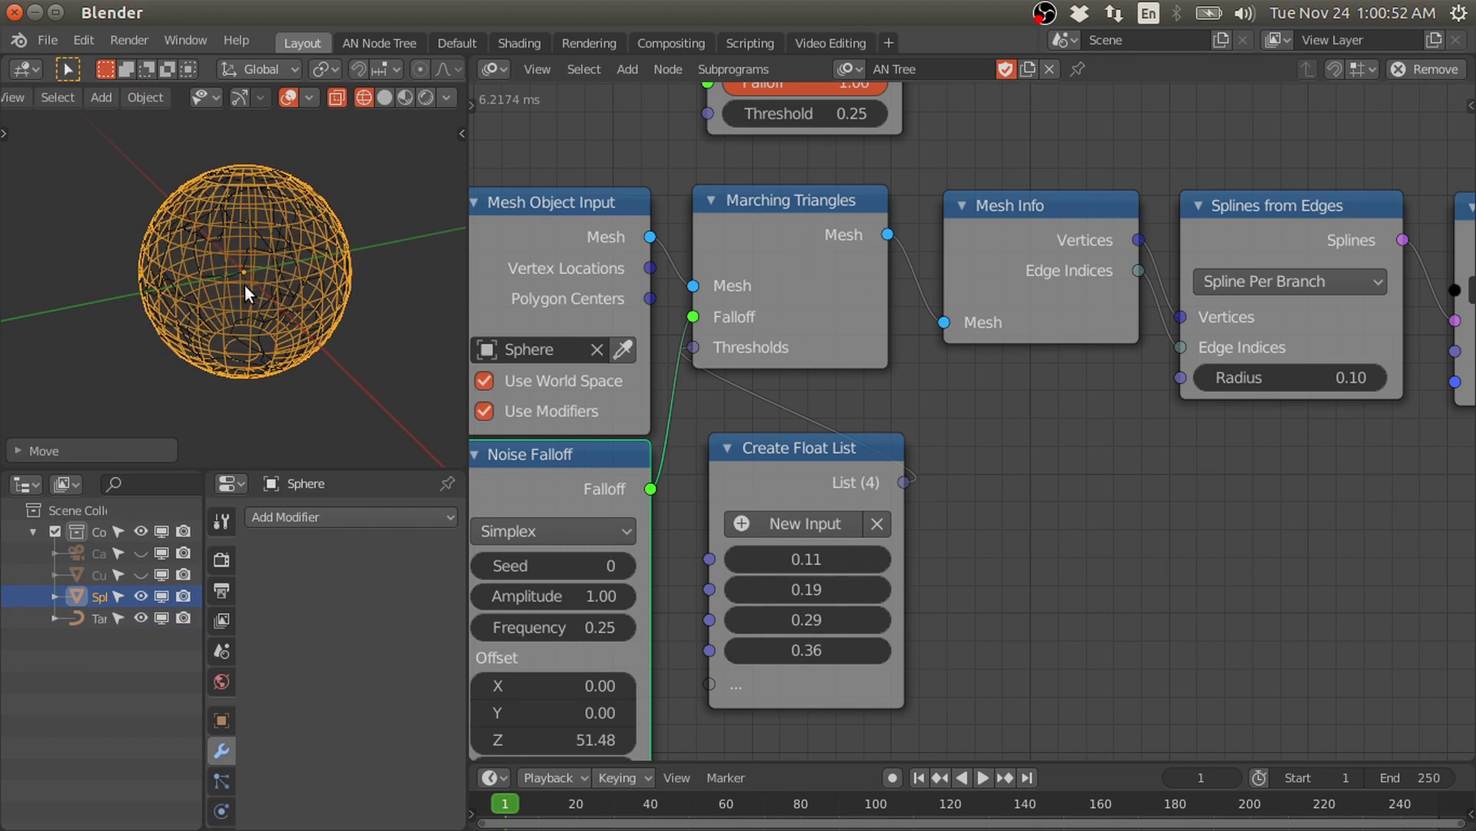
pyautogui.click(338, 517)
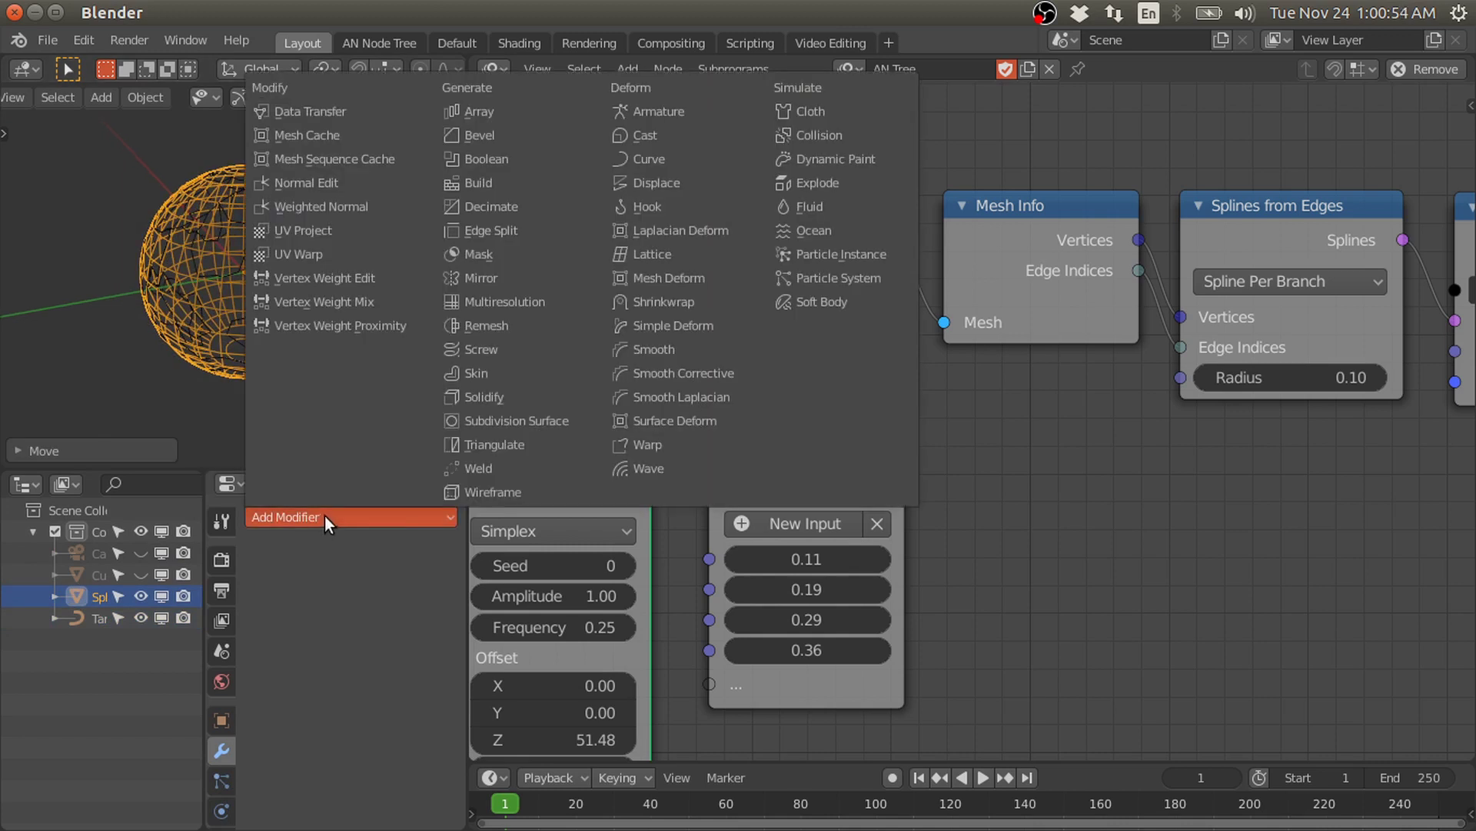
pyautogui.click(521, 421)
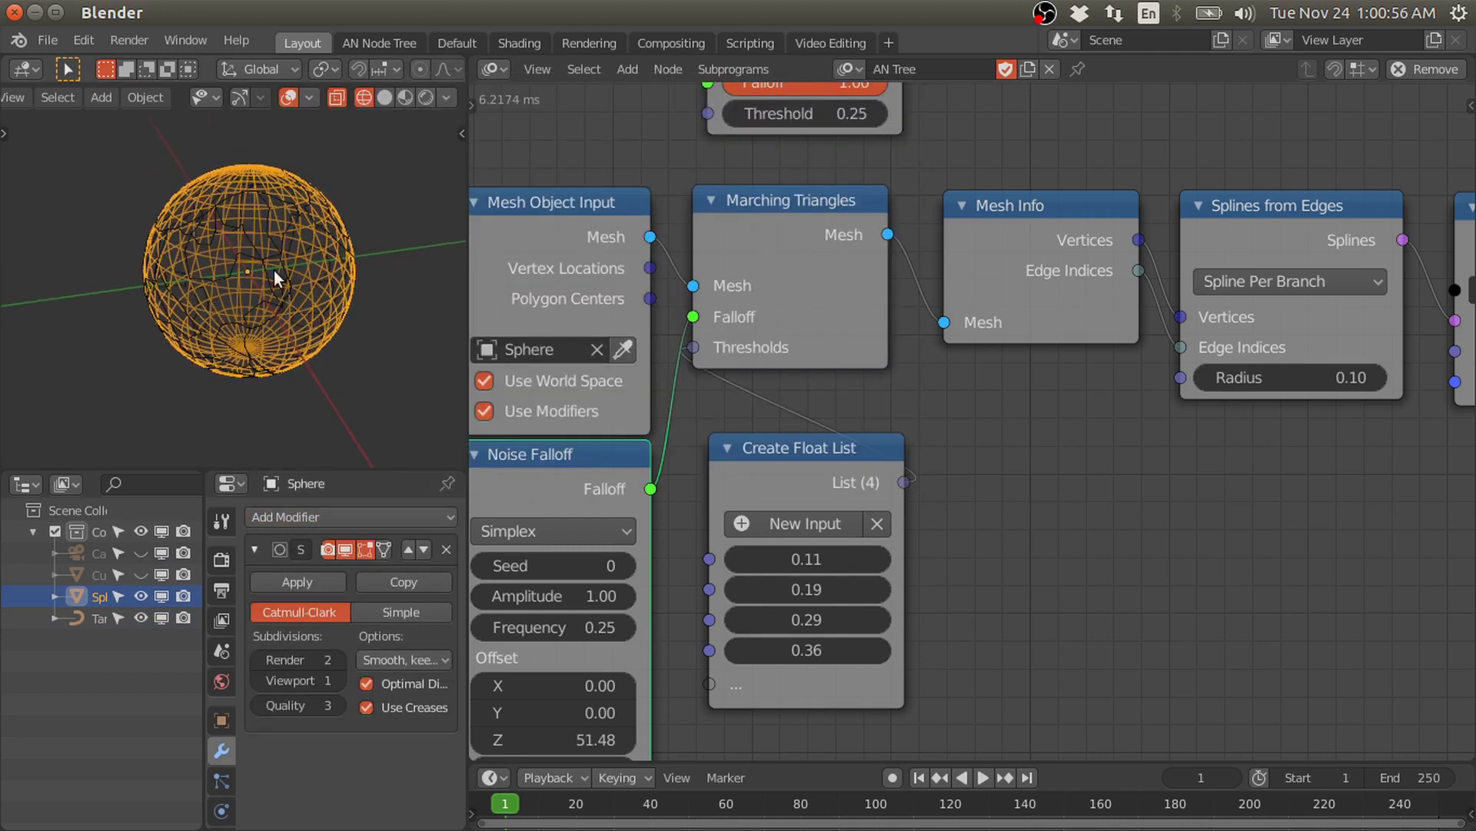
pyautogui.click(332, 674)
pyautogui.click(334, 659)
pyautogui.click(334, 677)
# - Set the Noise Falloff's Z offset to about 52.59 and select the contour curve on the sphere
pyautogui.moveTo(590, 730); pyautogui.dragTo(609, 730)
pyautogui.click(292, 275)
pyautogui.moveTo(292, 299); pyautogui.dragTo(346, 238, button='middle')
pyautogui.moveTo(658, 638); pyautogui.dragTo(758, 582, button='middle')
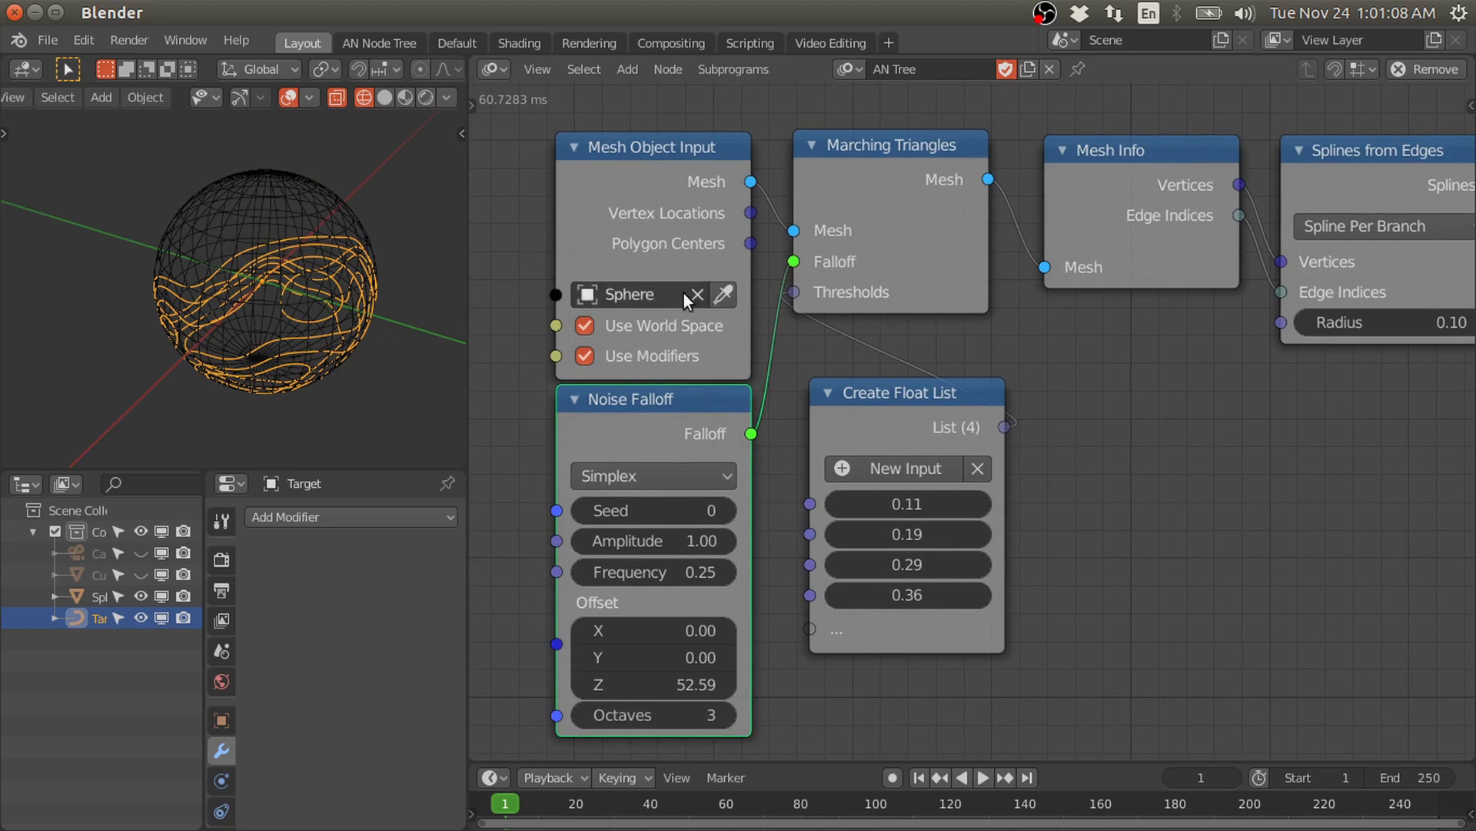
# - Assign the Cube as the Mesh Object Input's source object and inspect it in the viewport
pyautogui.click(679, 298)
pyautogui.click(638, 362)
pyautogui.moveTo(224, 324); pyautogui.dragTo(330, 284, button='middle')
pyautogui.moveTo(247, 254); pyautogui.dragTo(200, 243, button='middle')
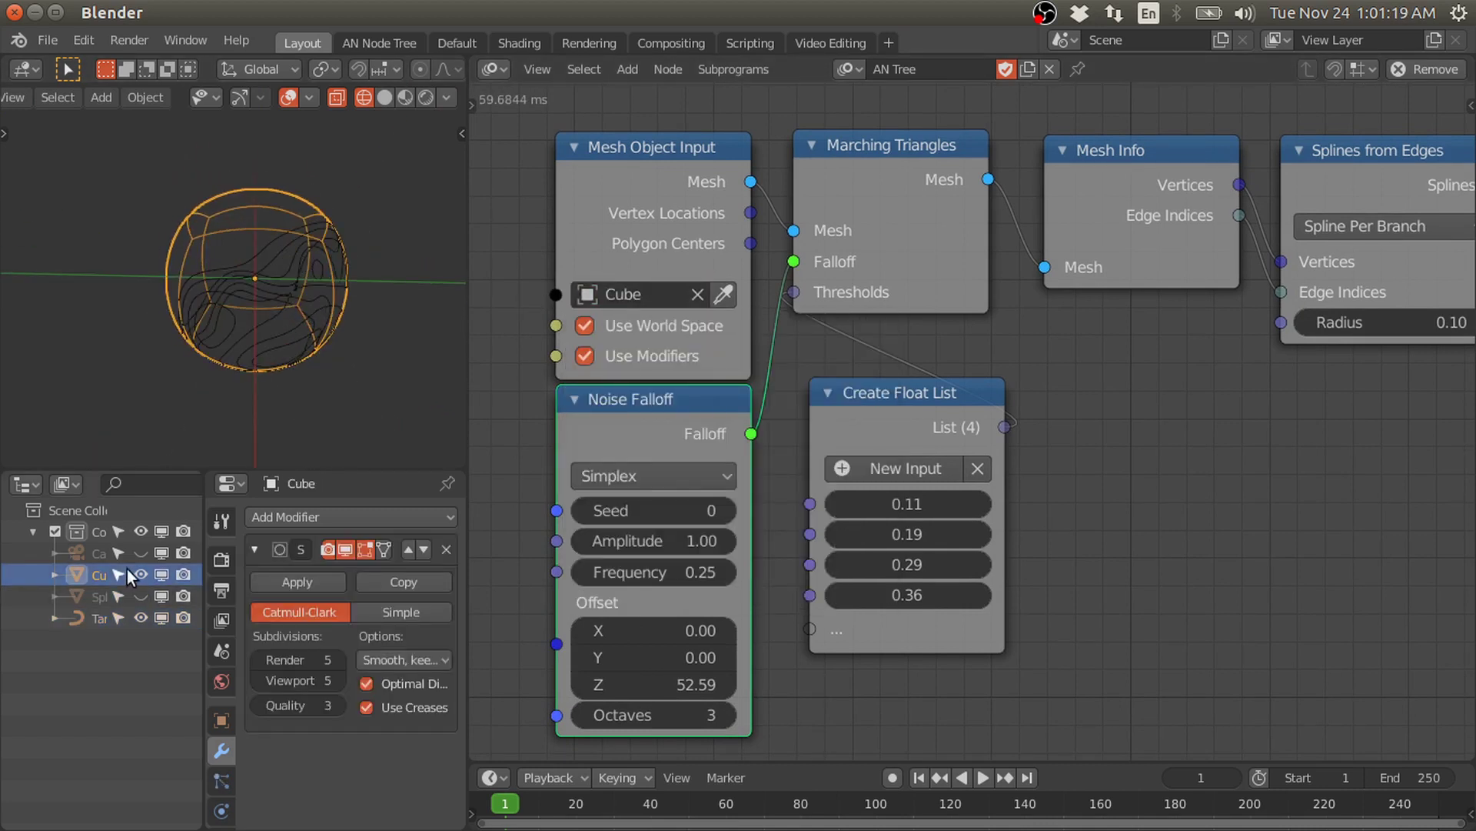
# - Hide the Cube, unhide the Sphere and make the Sphere the Mesh Object Input's source object again
pyautogui.click(140, 574)
pyautogui.click(141, 596)
pyautogui.click(642, 295)
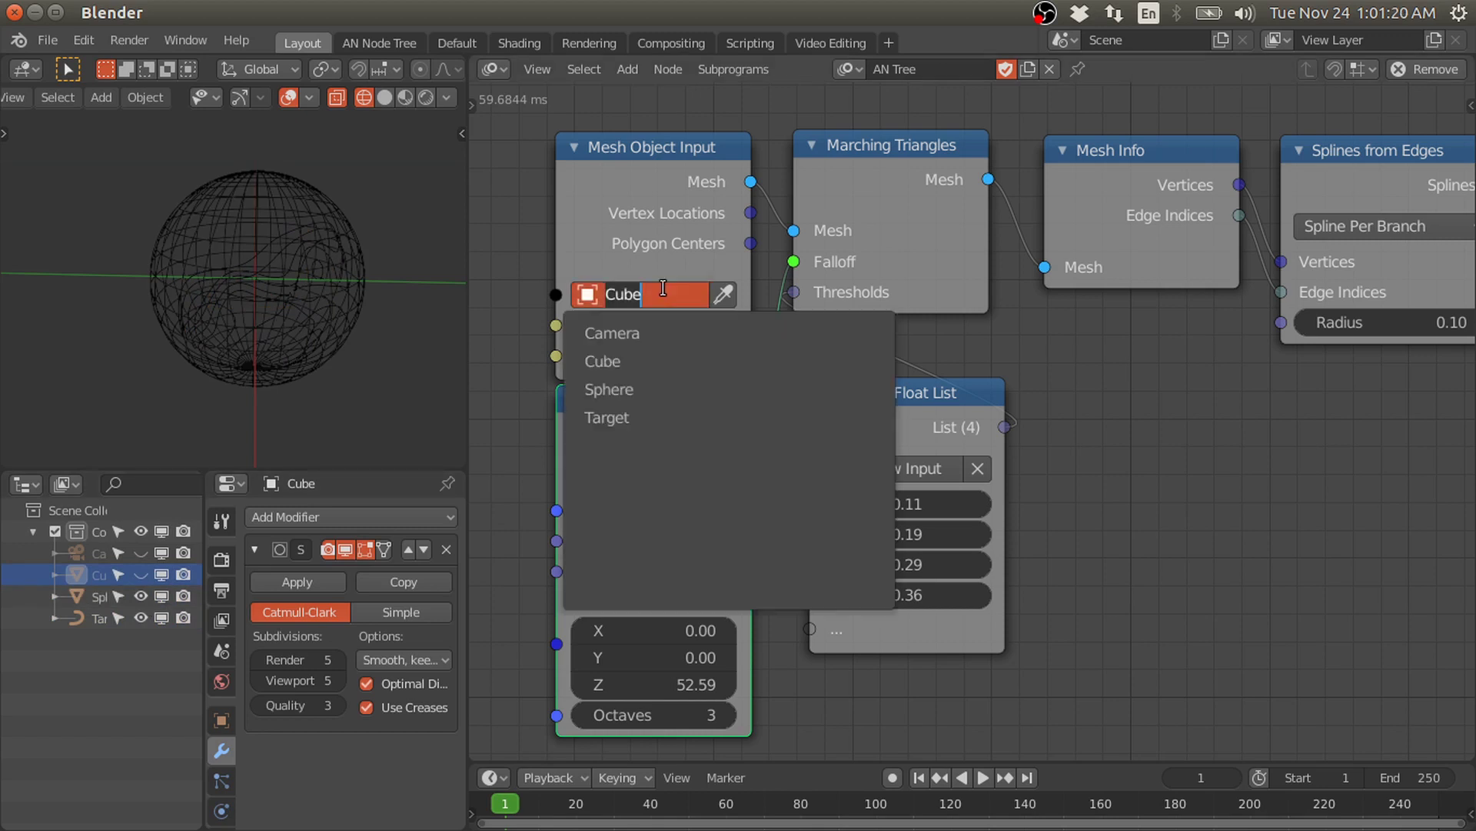
pyautogui.click(624, 389)
# - Select the contour curve and shift the noise pattern by setting the Noise Falloff's Z offset to about 59.22
pyautogui.click(266, 299)
pyautogui.moveTo(266, 299)
pyautogui.mouseDown(button='middle')
pyautogui.moveTo(172, 289)
pyautogui.moveTo(271, 316)
pyautogui.mouseUp(button='middle')
pyautogui.moveTo(654, 685); pyautogui.dragTo(706, 685)
pyautogui.moveTo(869, 324); pyautogui.dragTo(861, 603, button='middle')
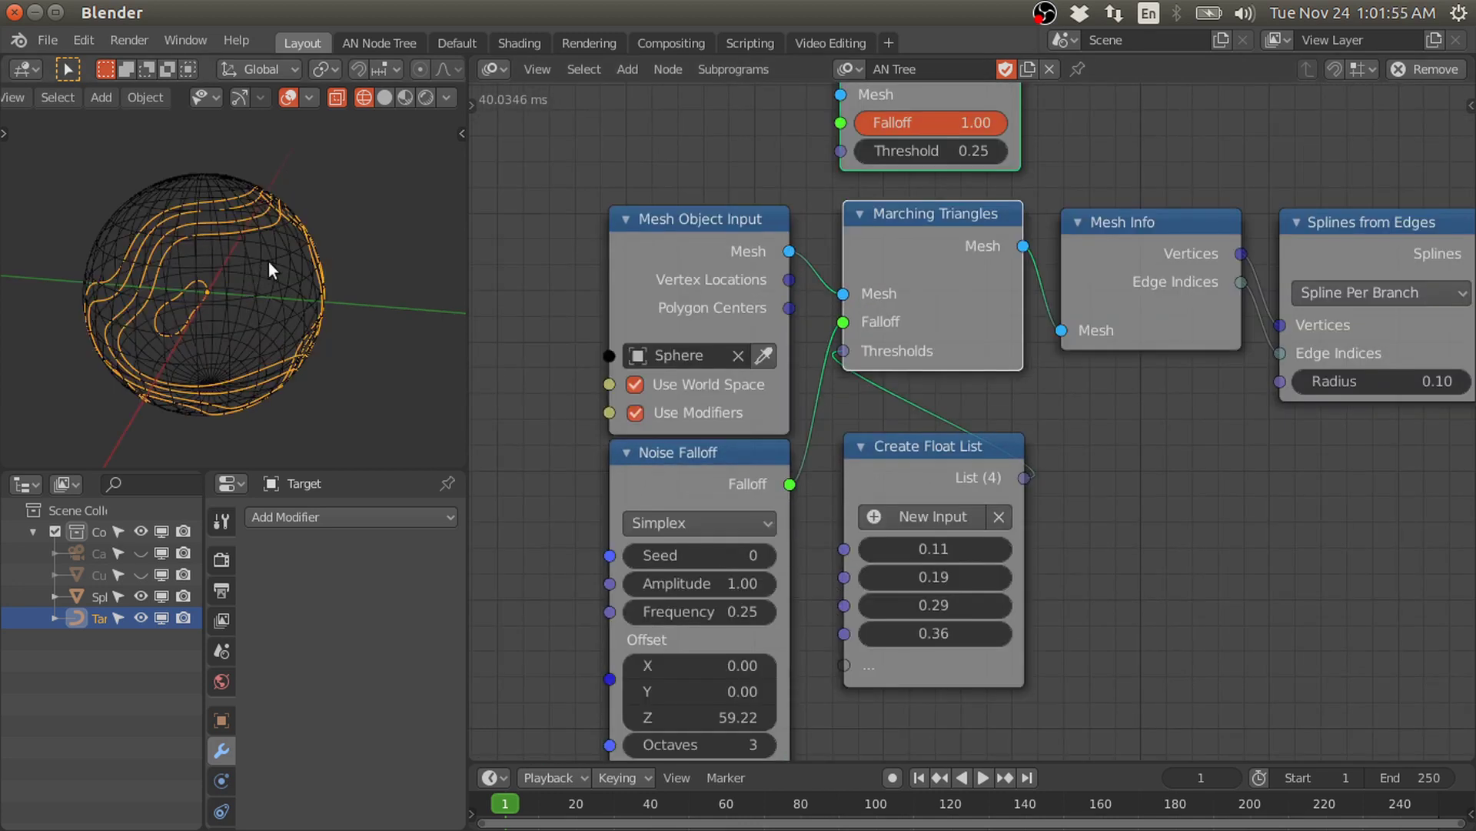
# - Add a Monkey mesh to the scene and hide the Sphere
pyautogui.hotkey('shift', 'a')
pyautogui.moveTo(231, 262)
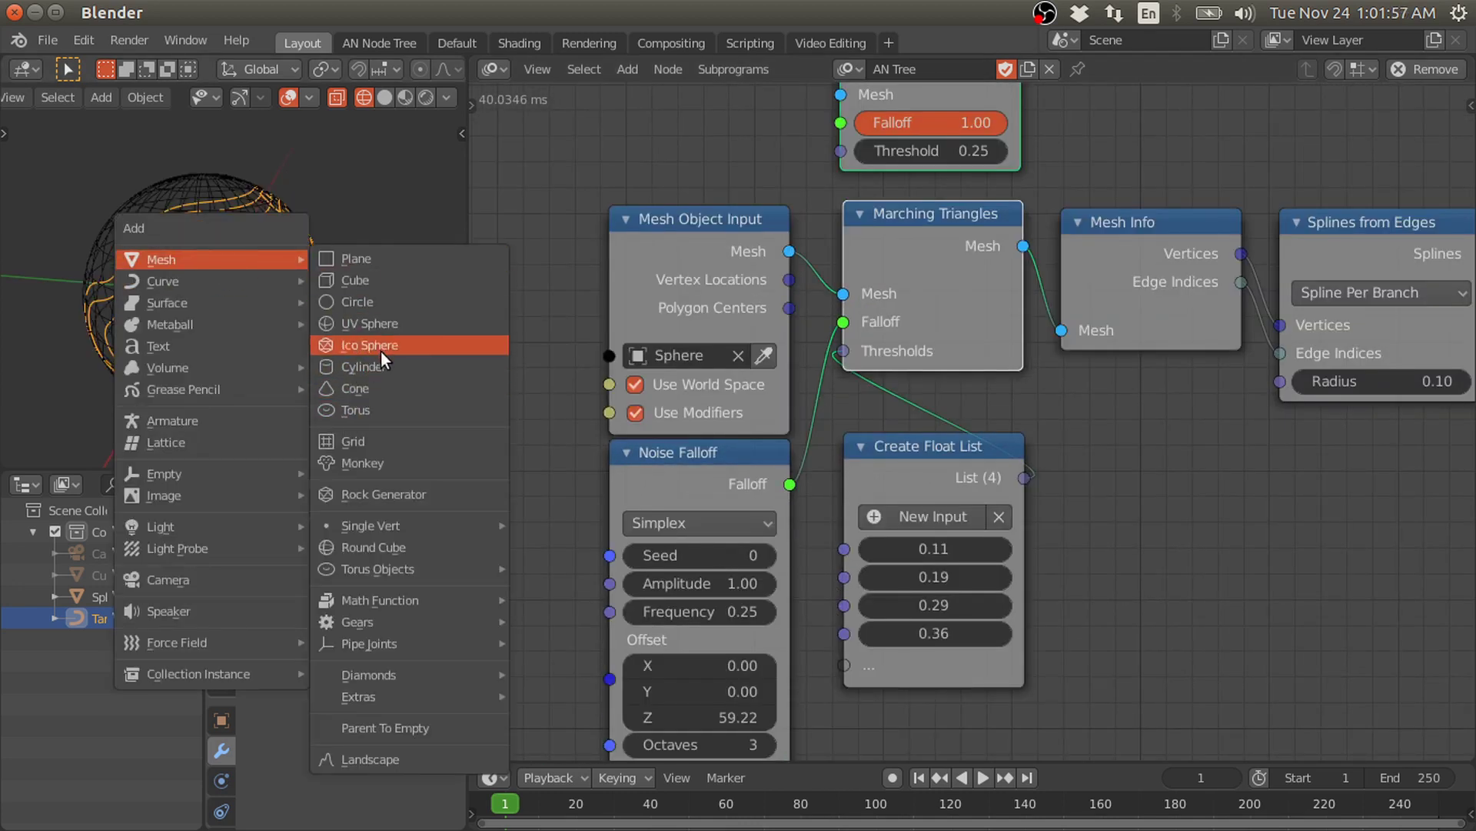
pyautogui.click(372, 461)
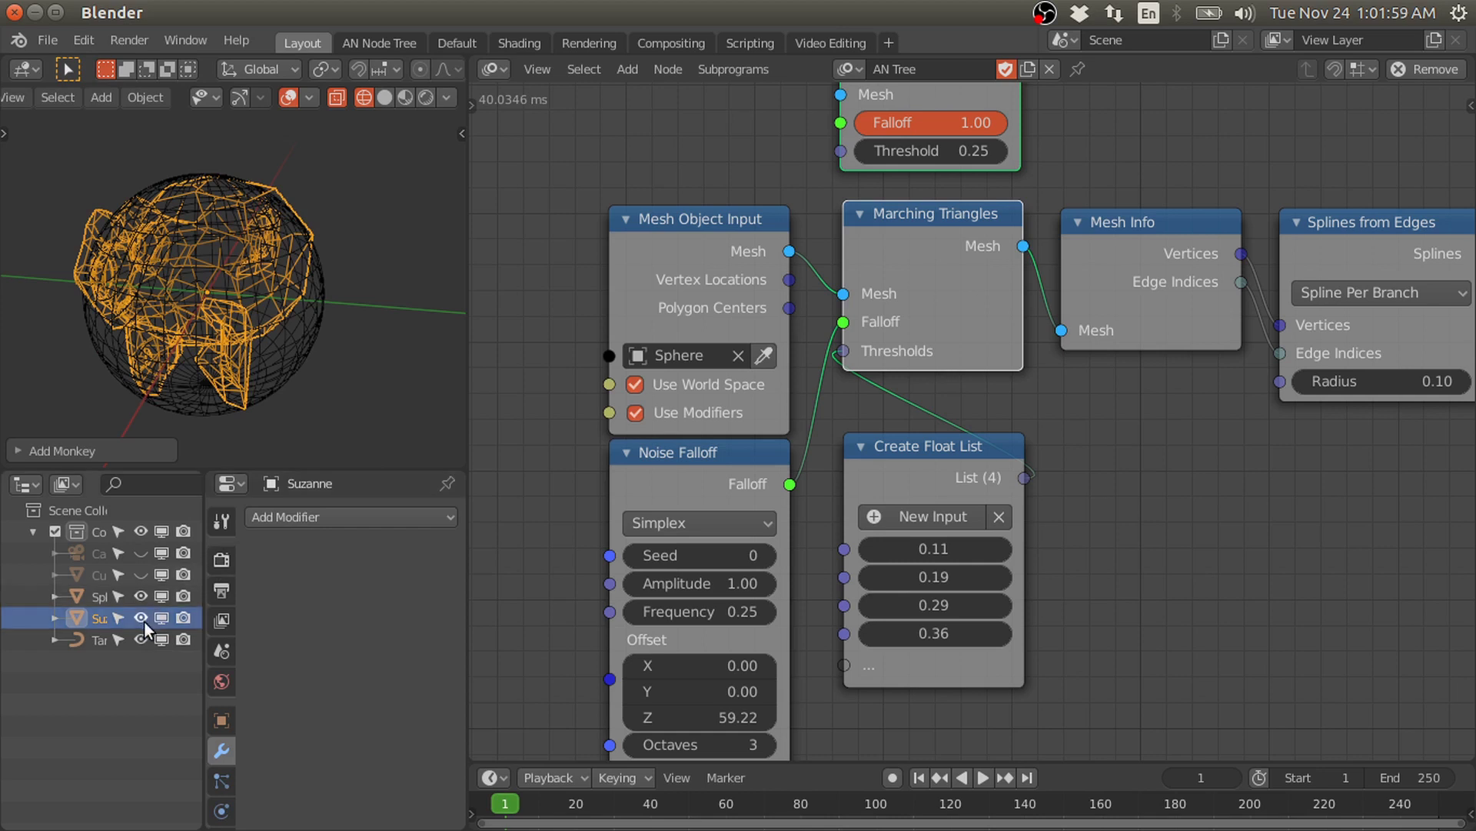
pyautogui.click(140, 596)
pyautogui.moveTo(158, 287); pyautogui.dragTo(358, 270, button='middle')
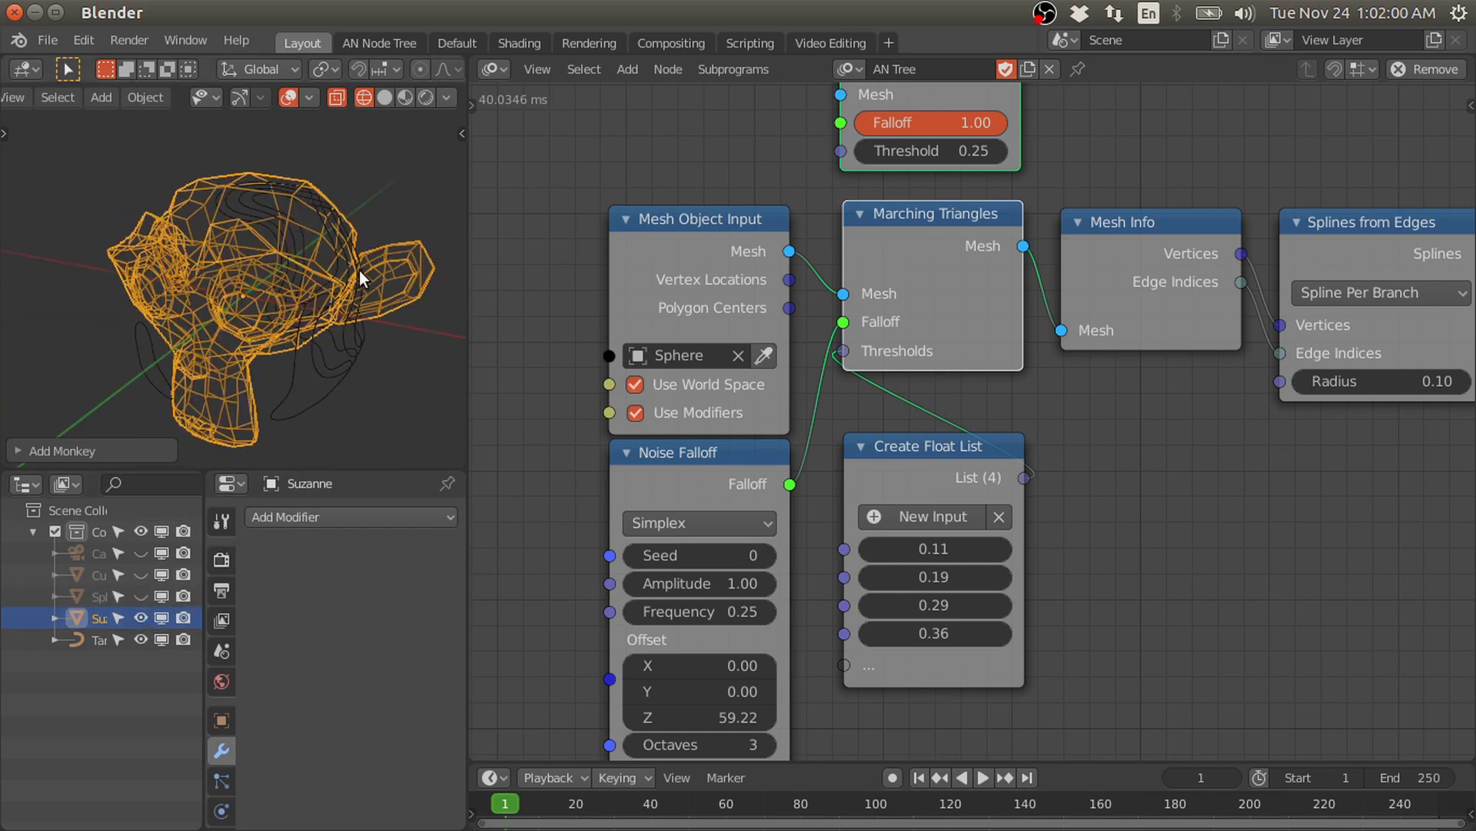
# - Assign Suzanne as the Mesh Object Input's source object and add a Subdivision Surface modifier to the monkey
pyautogui.click(765, 354)
pyautogui.click(200, 326)
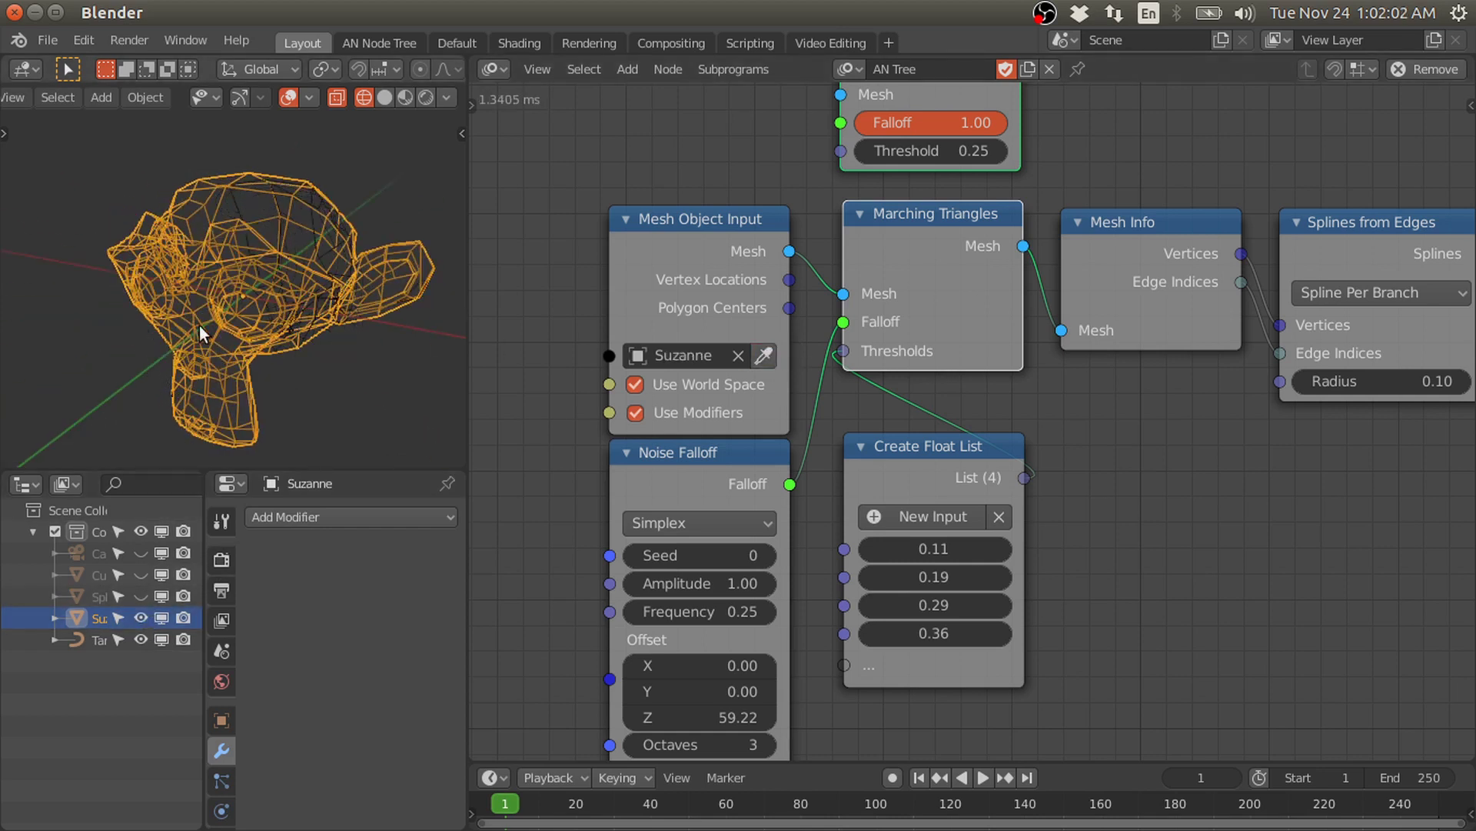
pyautogui.click(348, 523)
pyautogui.click(501, 426)
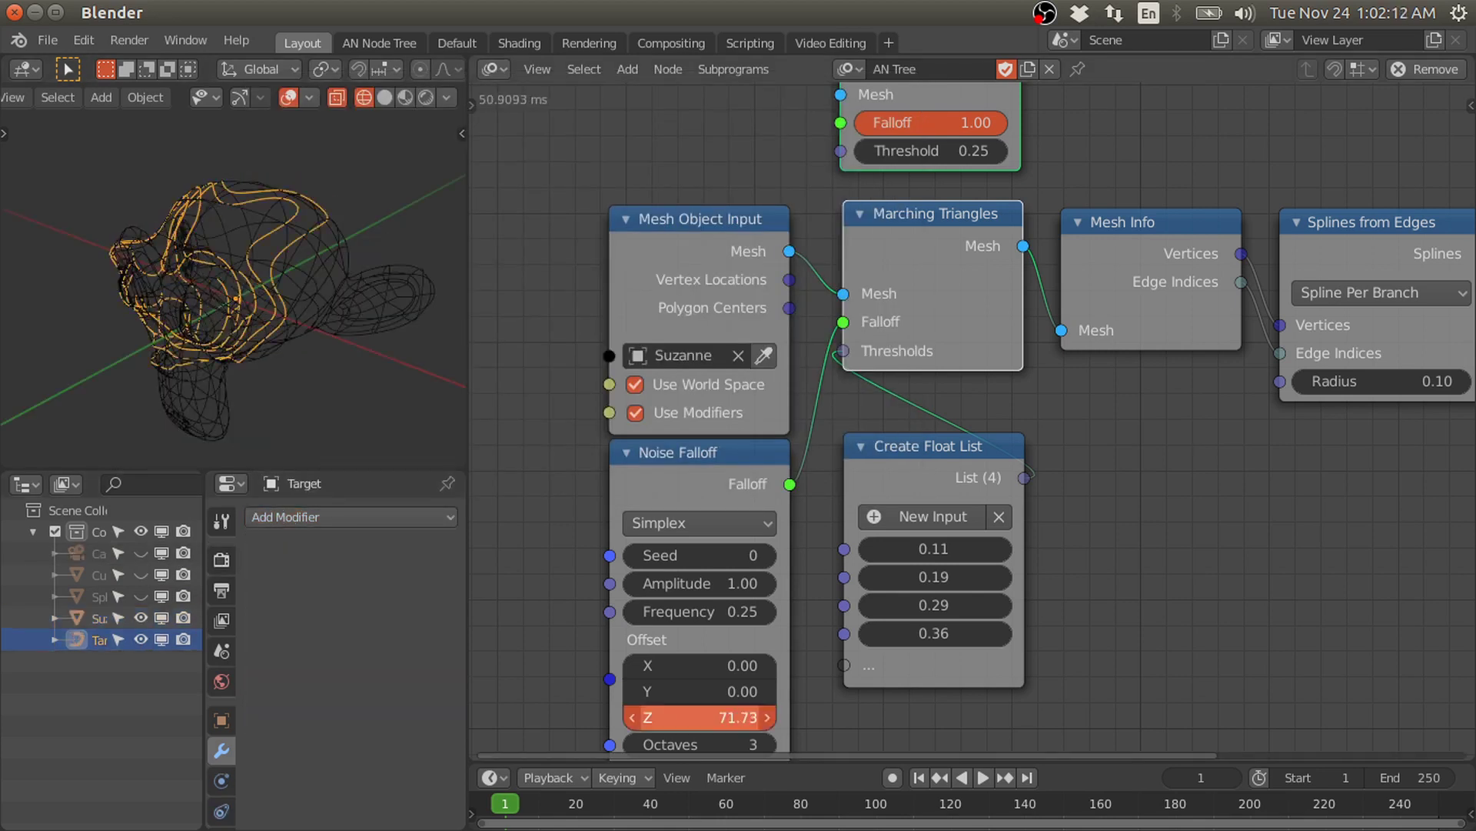
# - Shift the contours on the monkey by increasing the Noise Falloff's Z offset
pyautogui.moveTo(700, 717); pyautogui.dragTo(736, 717)
pyautogui.moveTo(111, 283); pyautogui.dragTo(284, 234, button='middle')
pyautogui.moveTo(980, 273); pyautogui.dragTo(914, 409, button='middle')
pyautogui.click(877, 572)
# - Select the Marching Squares and Marching Triangles nodes together and move them down slightly
pyautogui.moveTo(766, 99); pyautogui.dragTo(1012, 549)
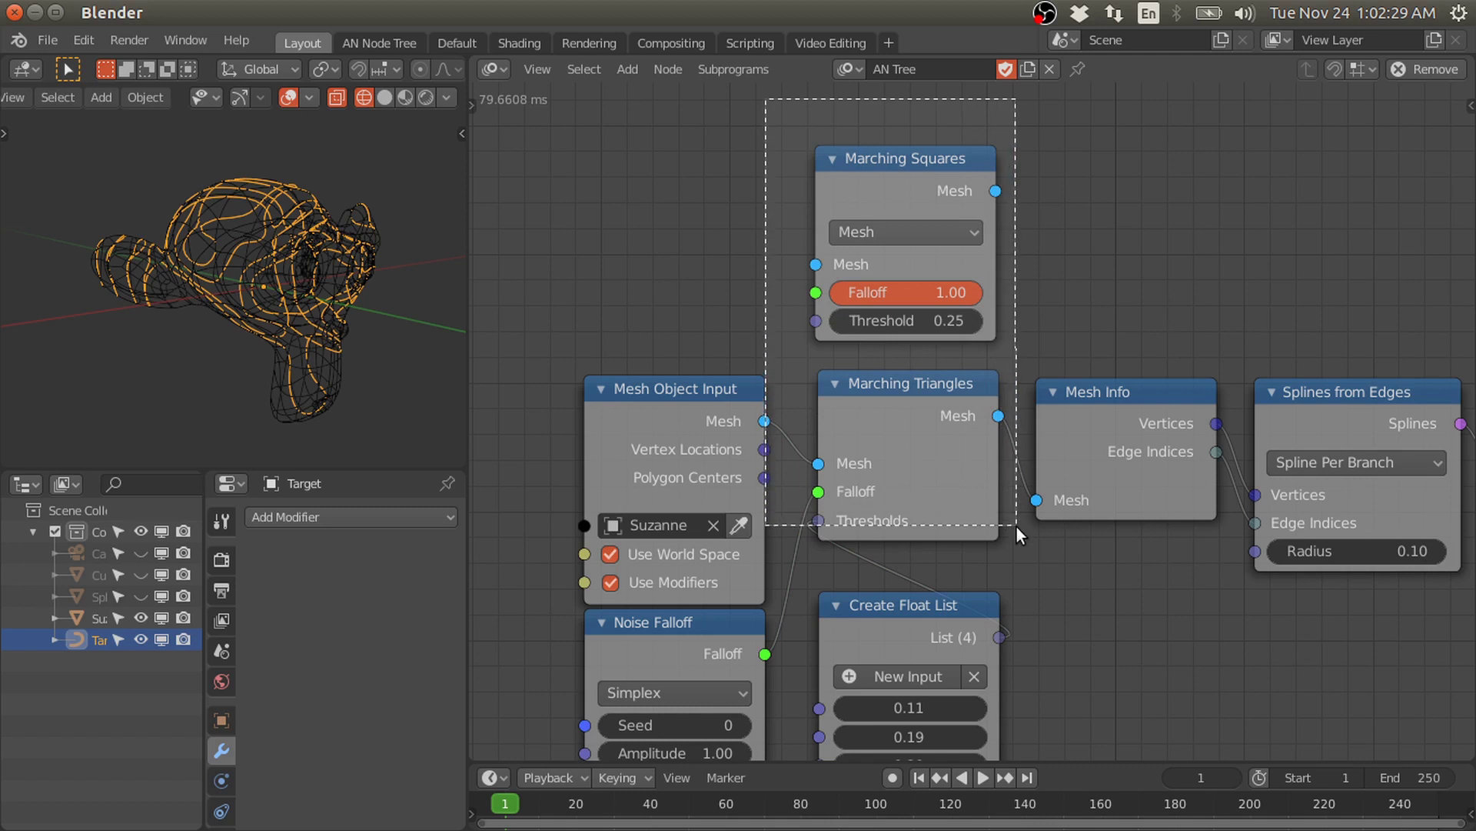
pyautogui.scroll(2, 281, 297)
pyautogui.moveTo(282, 297); pyautogui.dragTo(233, 309, button='middle')
pyautogui.press('g')
pyautogui.click(906, 456)
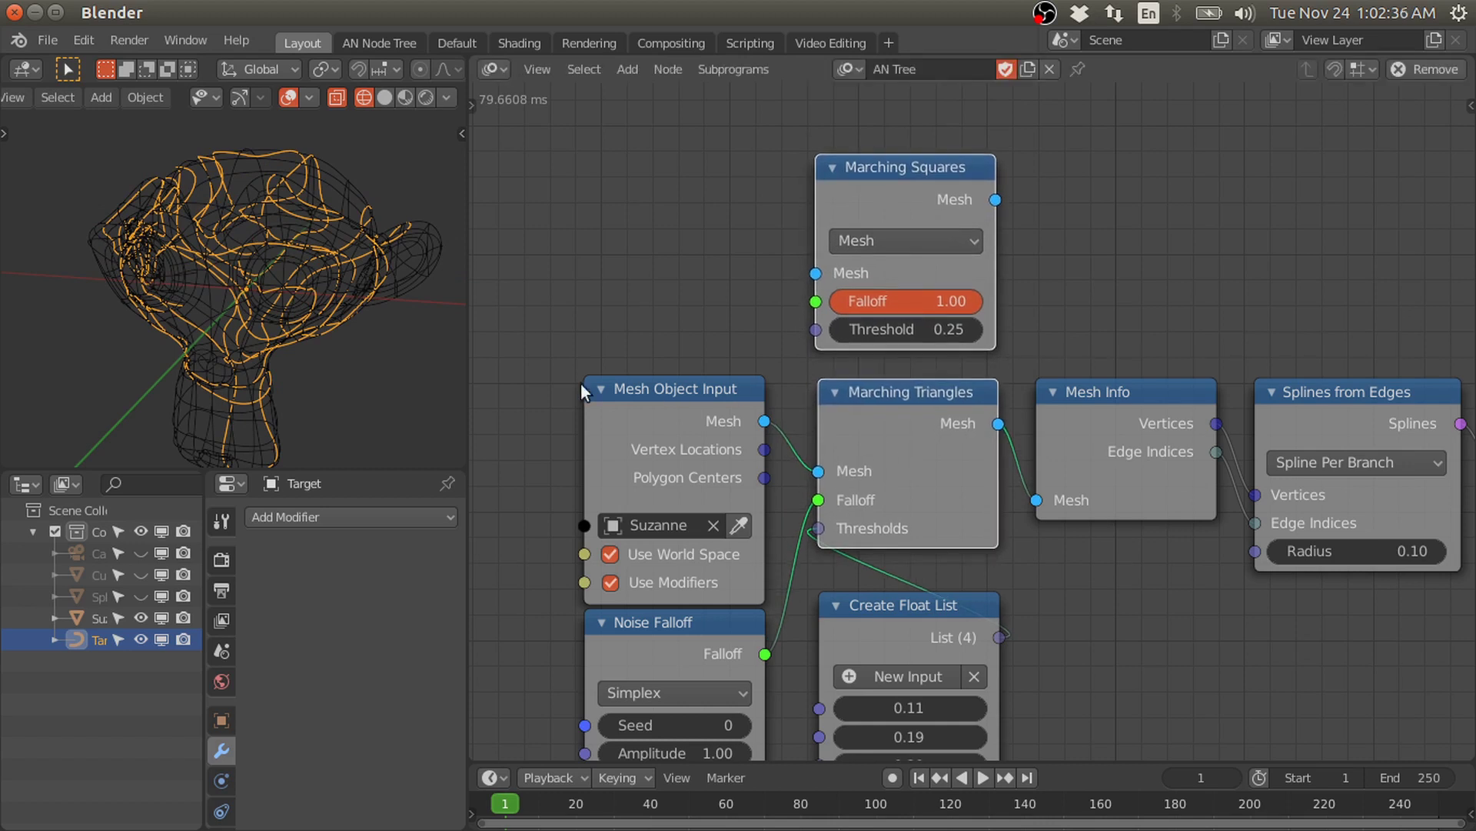
# - Inspect the contours around the monkey and highlight the Marching Squares and Marching Triangles nodes
pyautogui.moveTo(150, 295); pyautogui.dragTo(369, 296, button='middle')
pyautogui.scroll(-1, 720, 188)
pyautogui.scroll(1, 720, 192)
pyautogui.moveTo(729, 110); pyautogui.dragTo(920, 465)
pyautogui.moveTo(752, 96); pyautogui.dragTo(936, 492)
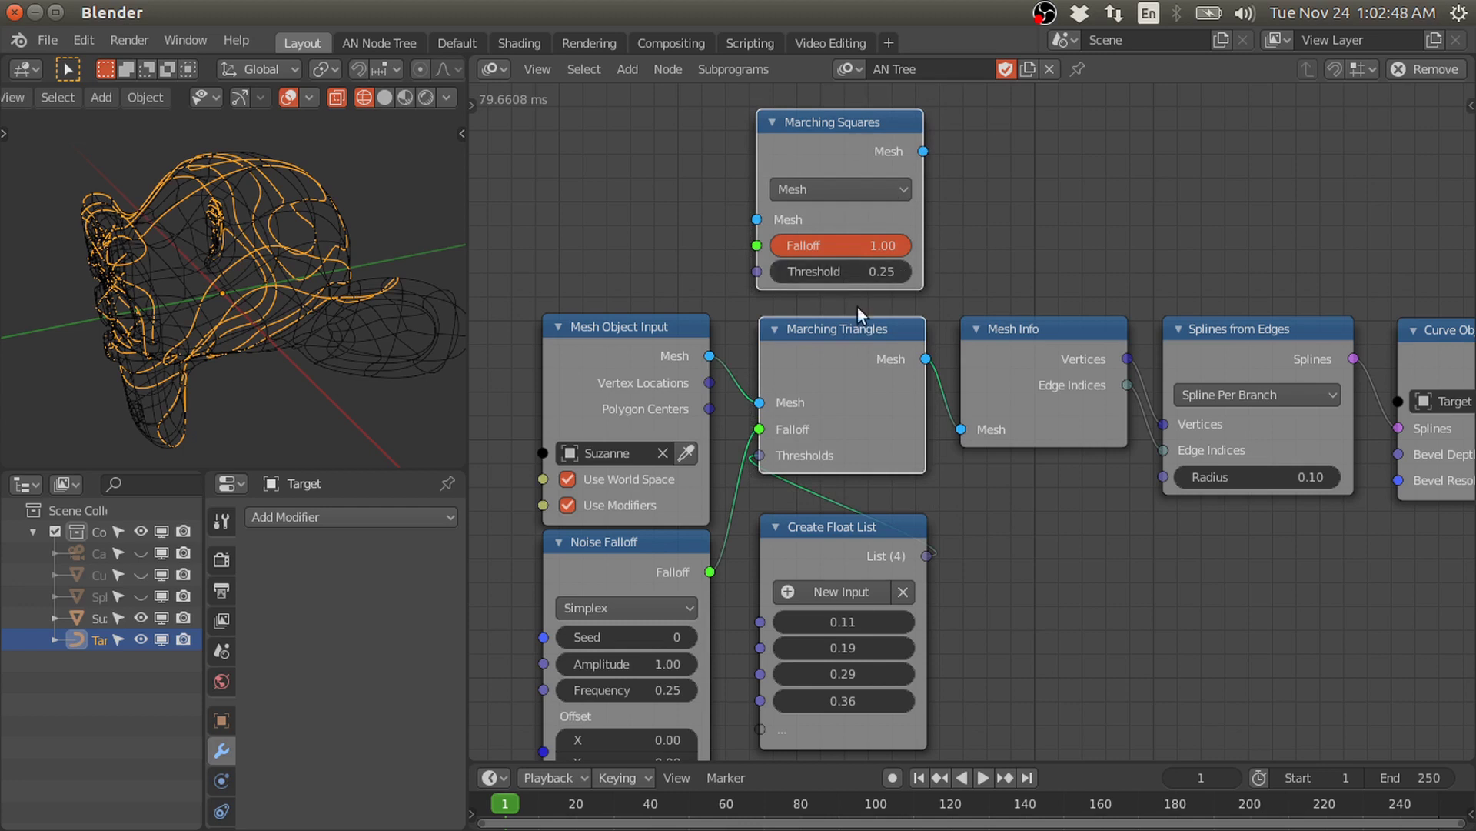
pyautogui.scroll(1, 865, 323)
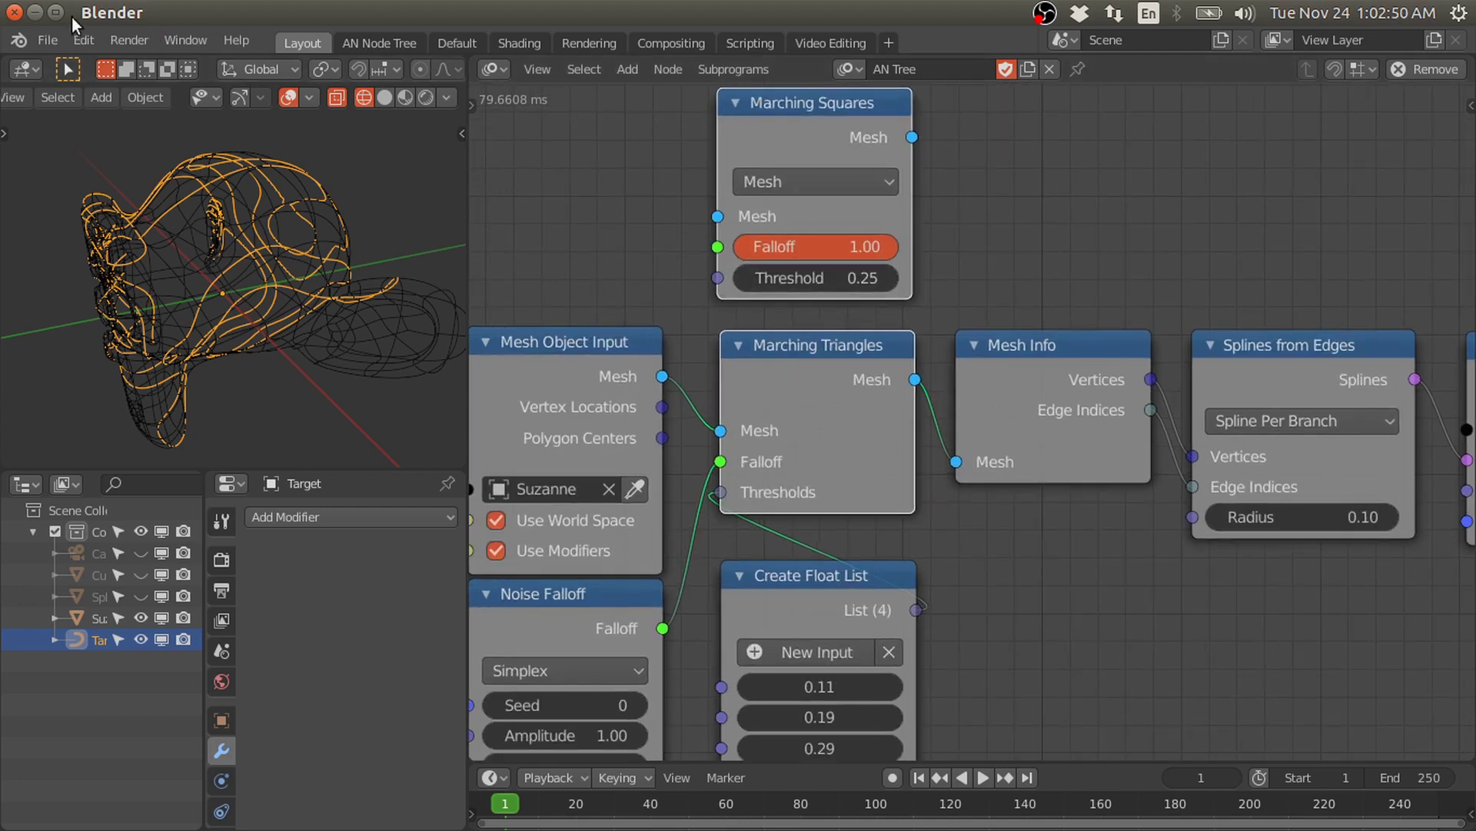
# - Open the file Marching_Squares3.blend and switch the 3D viewport to Rendered shading
pyautogui.click(48, 40)
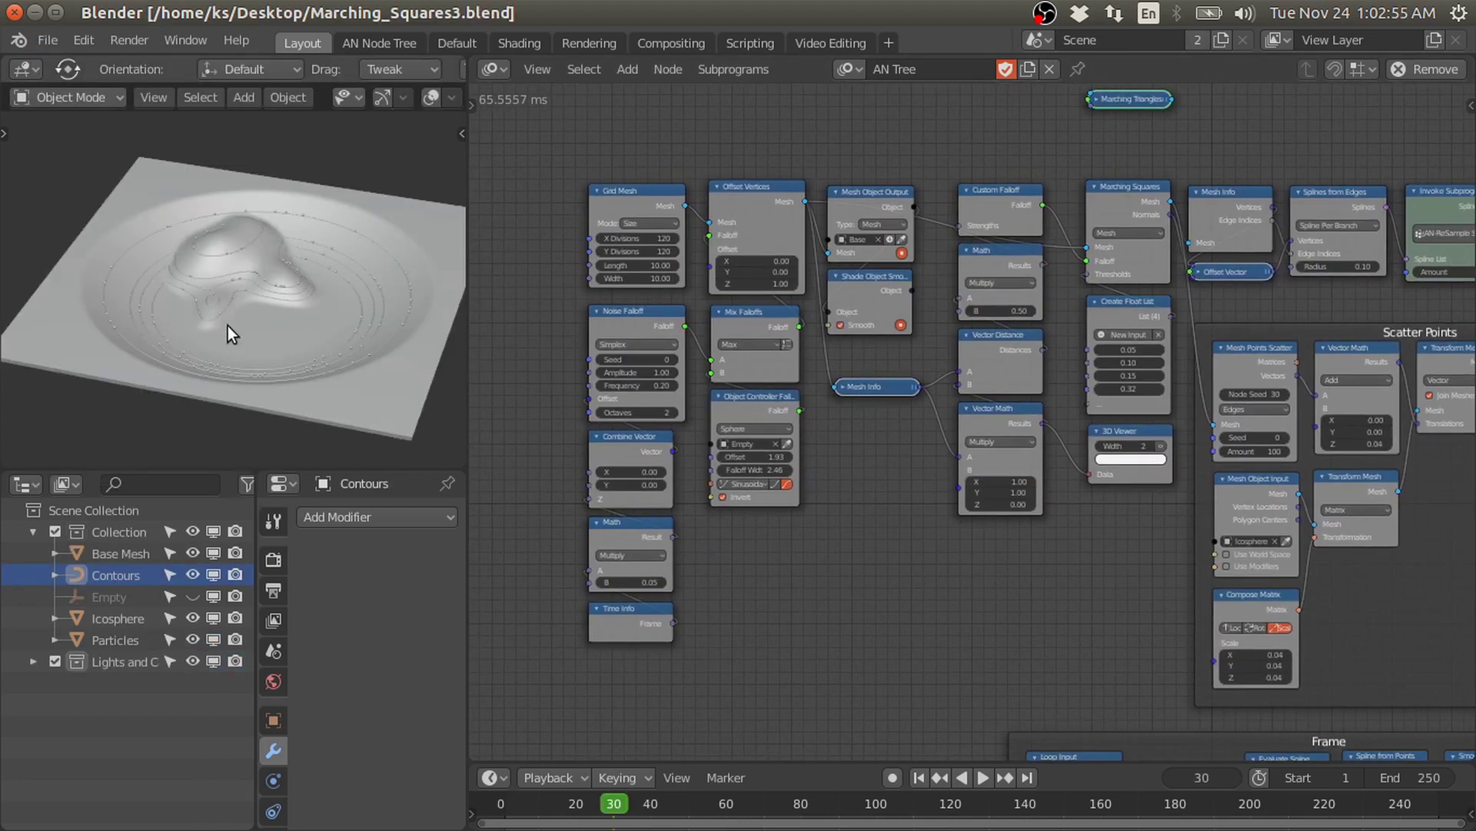
pyautogui.press('z')
pyautogui.click(372, 234)
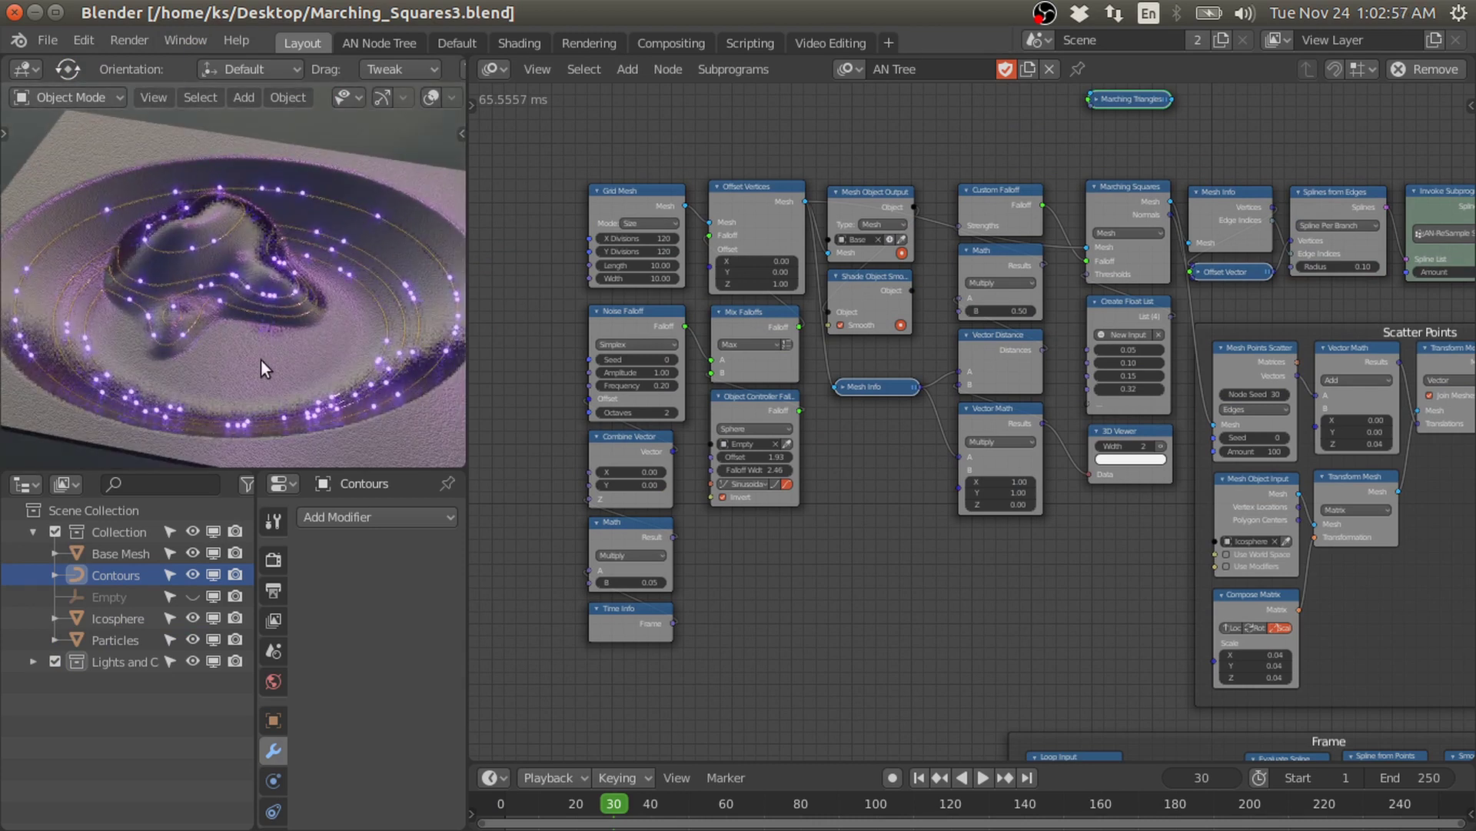
pyautogui.keyDown('shift'); pyautogui.moveTo(262, 371); pyautogui.dragTo(297, 331, button='middle'); pyautogui.keyUp('shift')
# - Play the animation to preview the moving contours, stop it and go to frame 81
pyautogui.click(545, 798)
pyautogui.press('space')
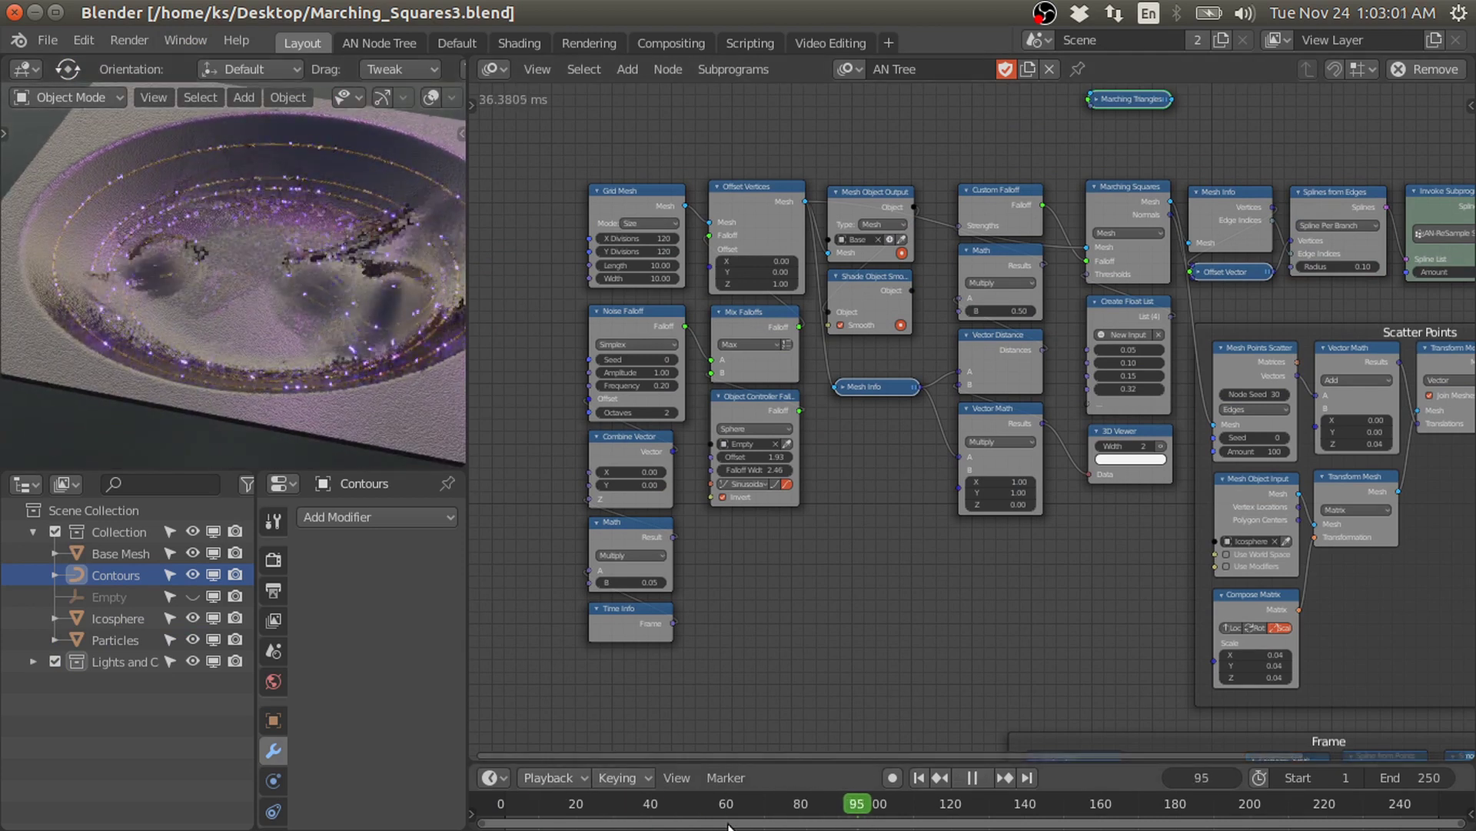
pyautogui.press('space')
pyautogui.moveTo(718, 823); pyautogui.dragTo(804, 822)
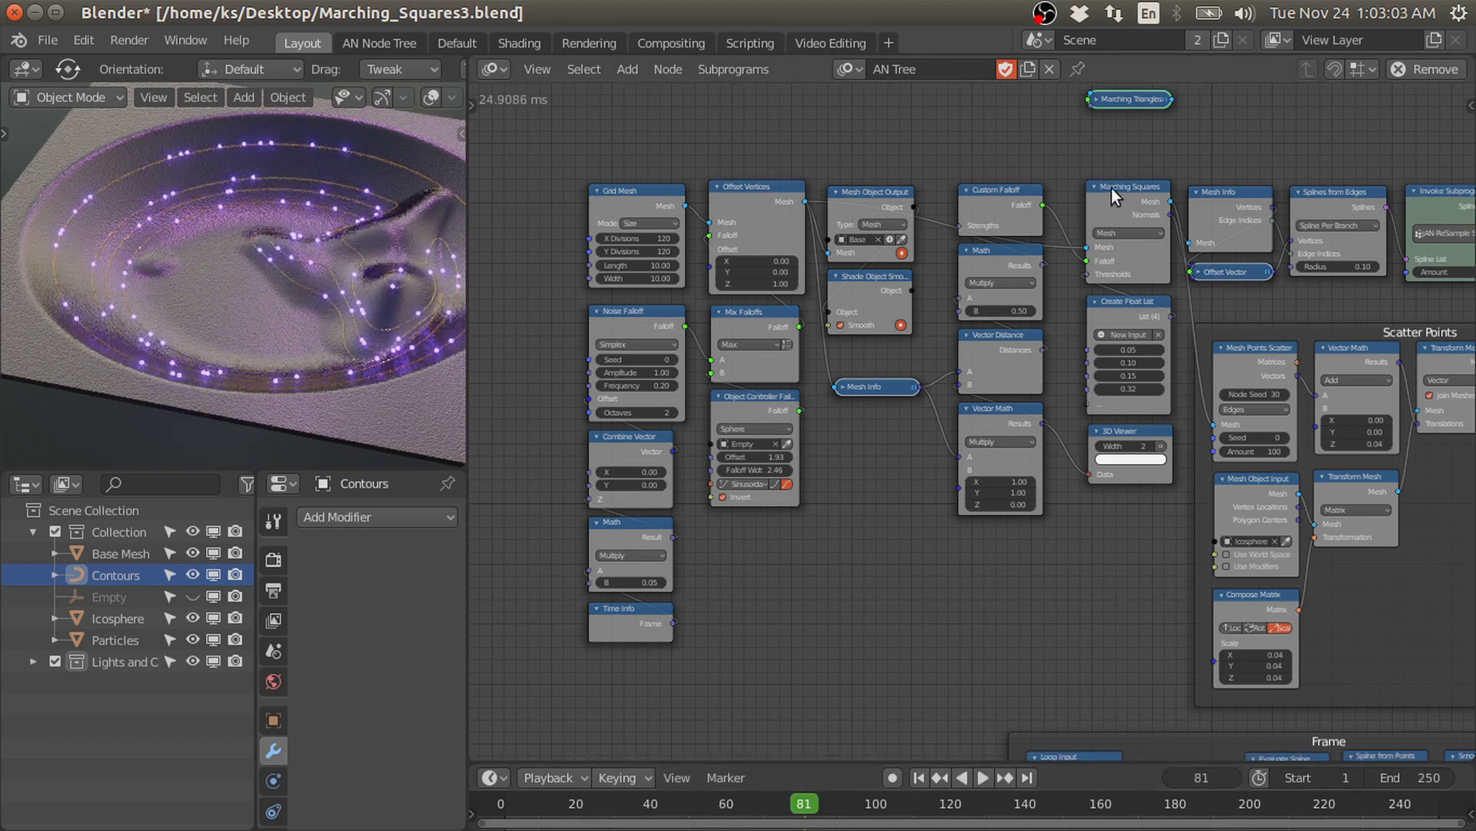
# - Hide the Contours and Particles objects so that only the base mesh is displayed
pyautogui.moveTo(1185, 195); pyautogui.dragTo(1120, 240, button='middle')
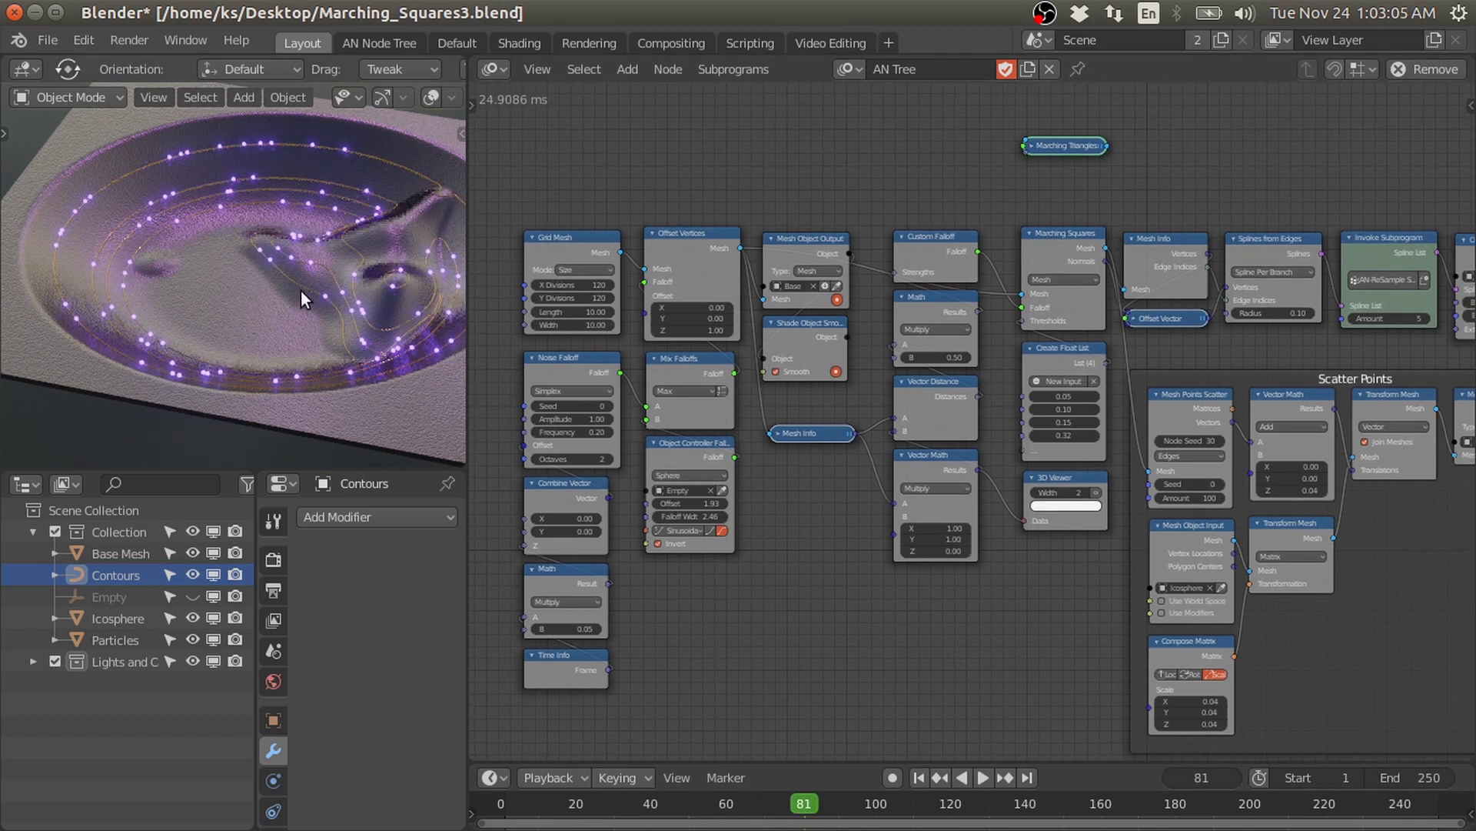
pyautogui.scroll(-1, 1324, 413)
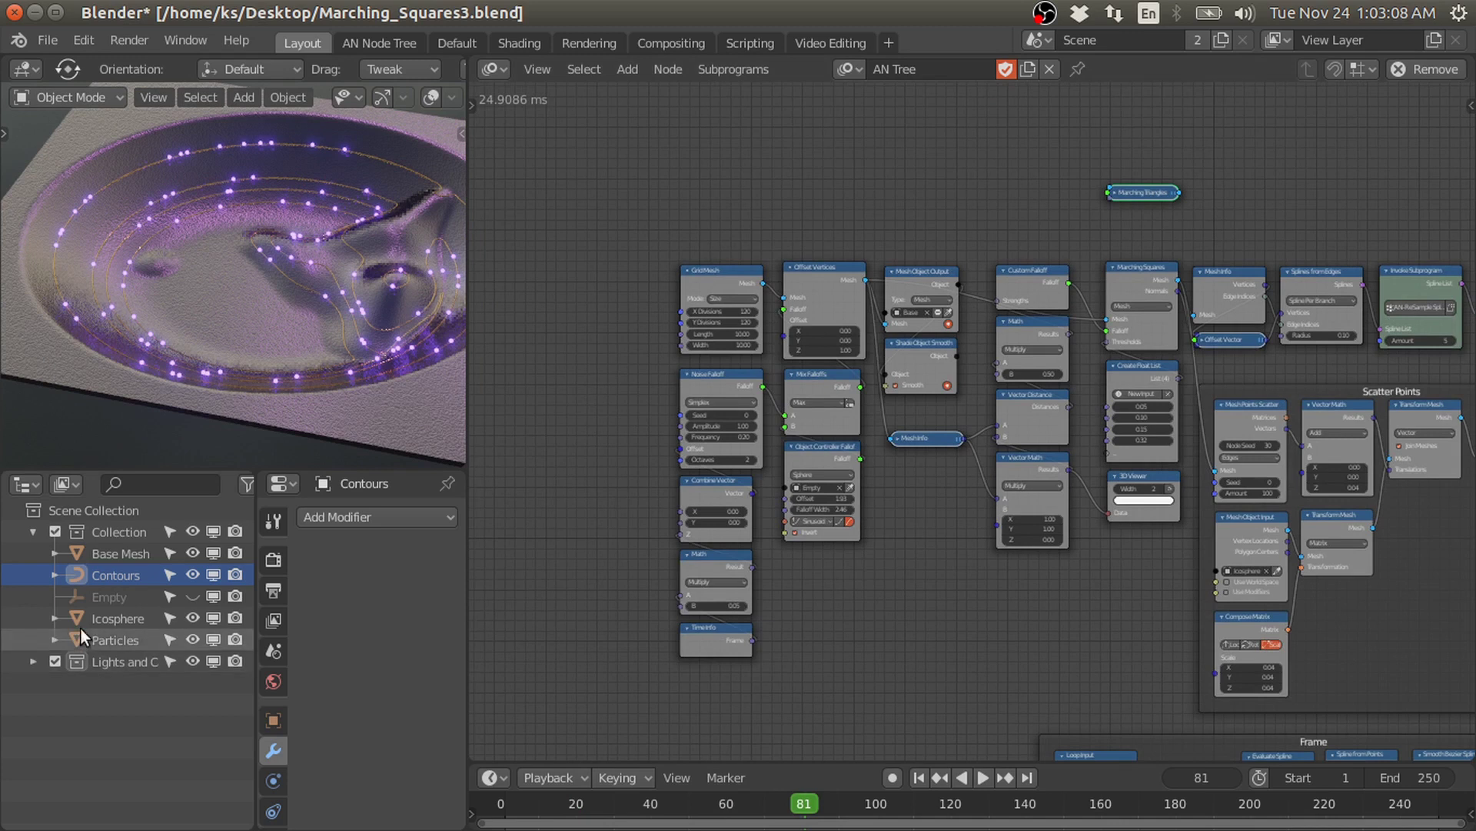
pyautogui.click(192, 574)
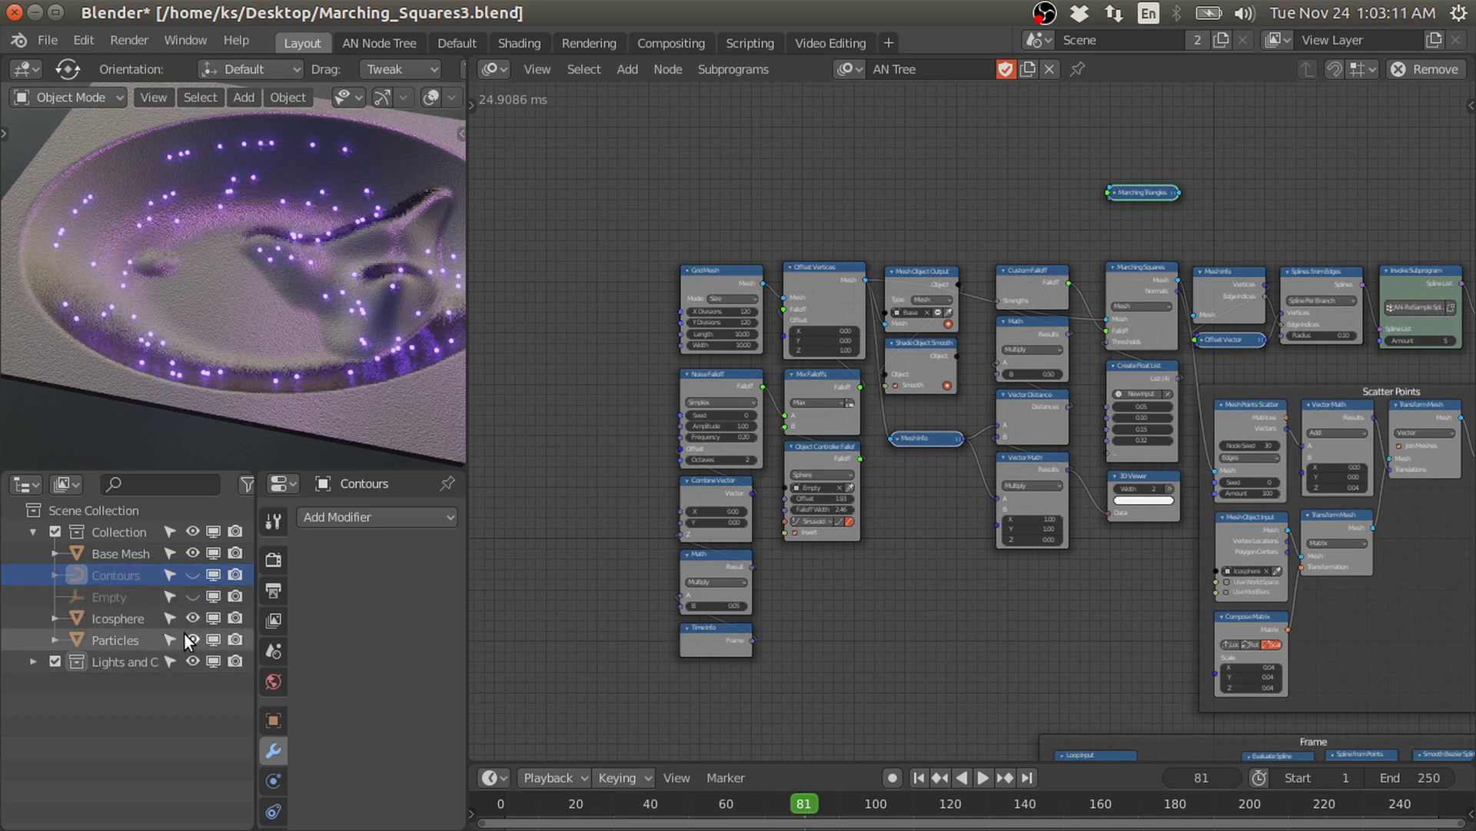
pyautogui.click(191, 640)
pyautogui.scroll(3, 274, 293)
pyautogui.scroll(1, 569, 354)
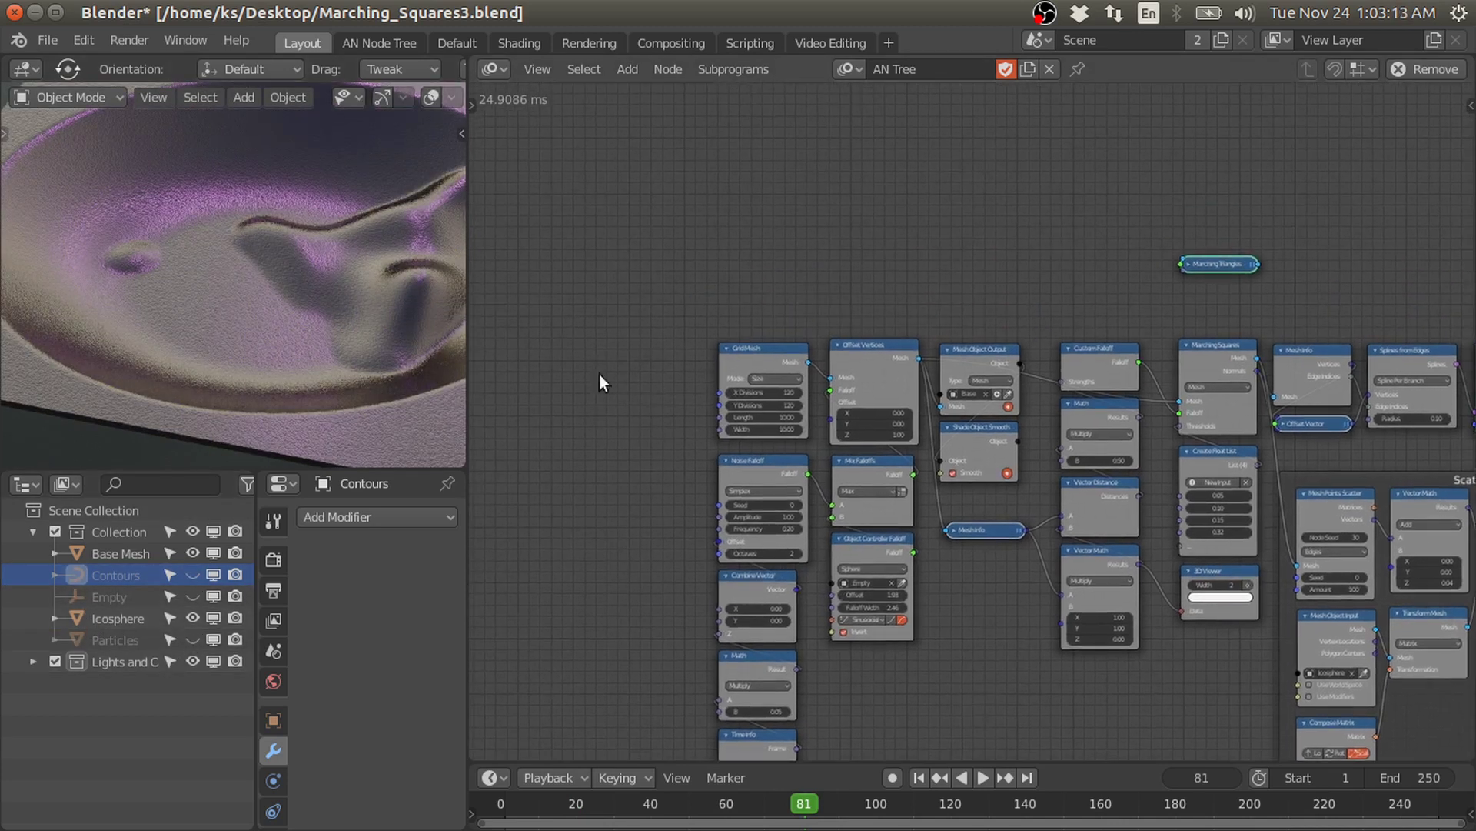
pyautogui.scroll(-3, 333, 331)
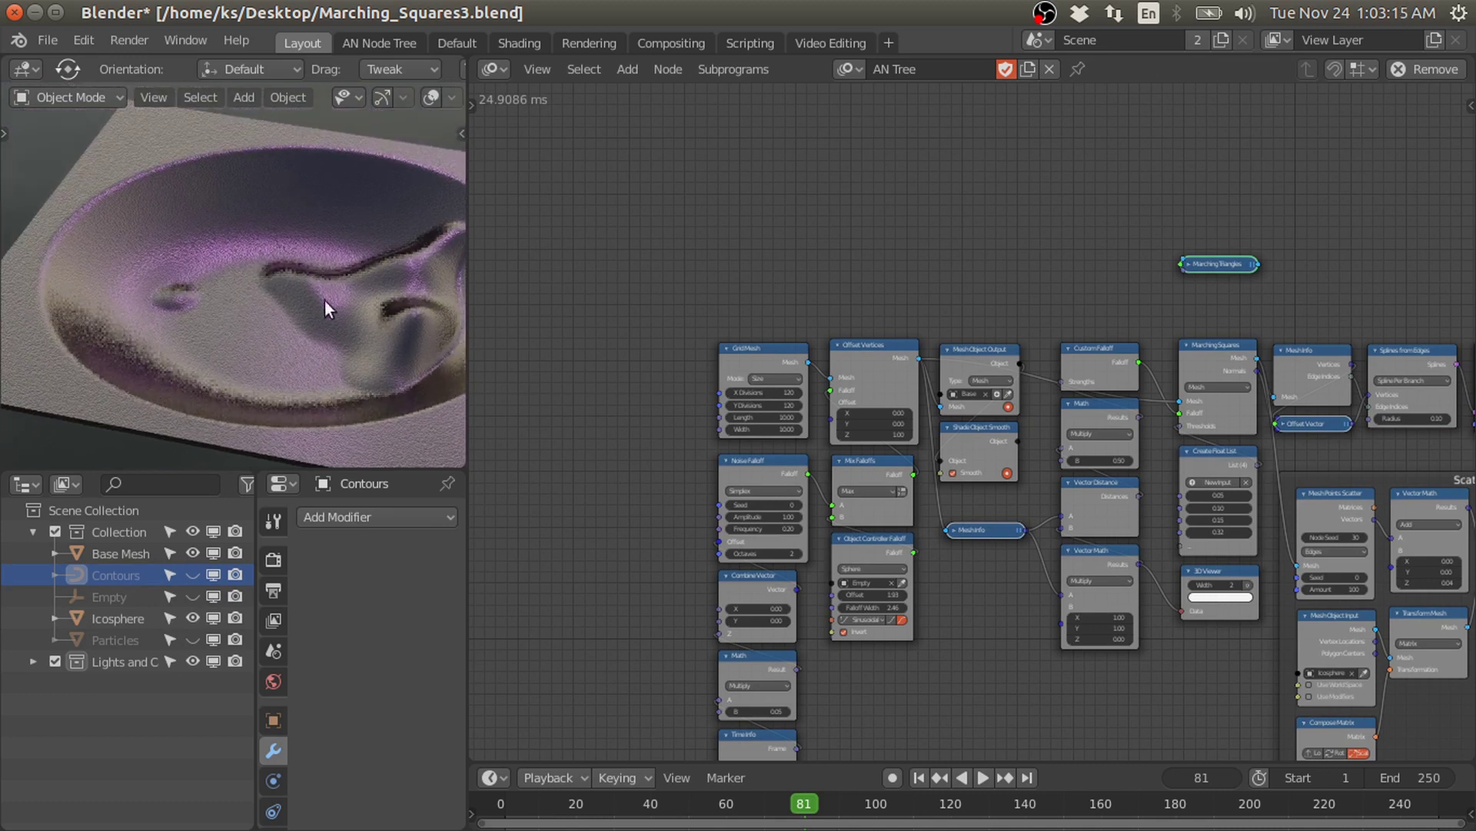
# - Examine the Grid Mesh, Noise Falloff and Object Controller Falloff nodes that shape the base mesh
pyautogui.moveTo(774, 475); pyautogui.dragTo(712, 337, button='middle')
pyautogui.scroll(4, 697, 319)
pyautogui.moveTo(694, 179); pyautogui.dragTo(695, 167)
pyautogui.moveTo(728, 389); pyautogui.dragTo(716, 355, button='middle')
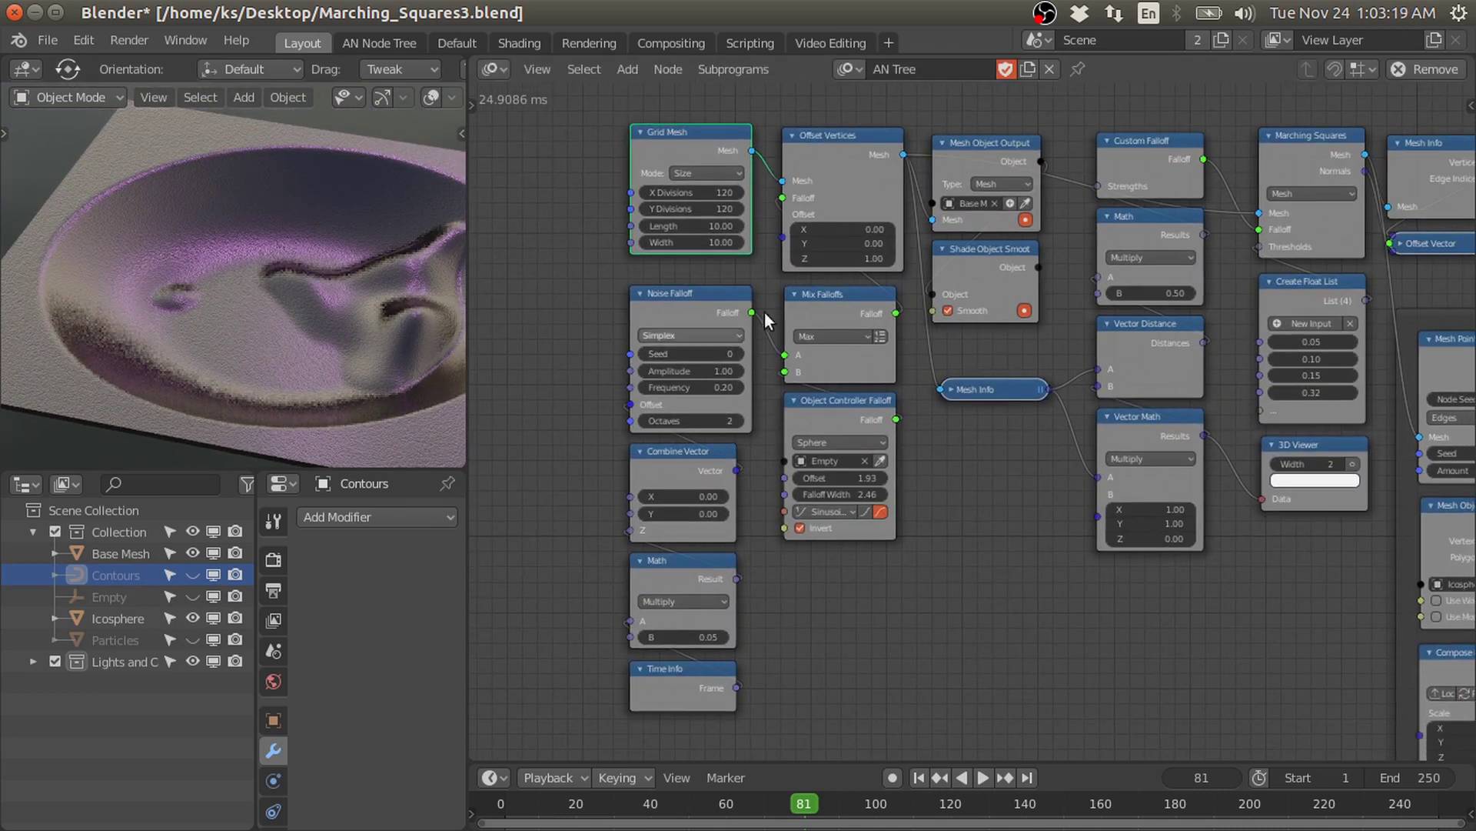
pyautogui.scroll(3, 846, 126)
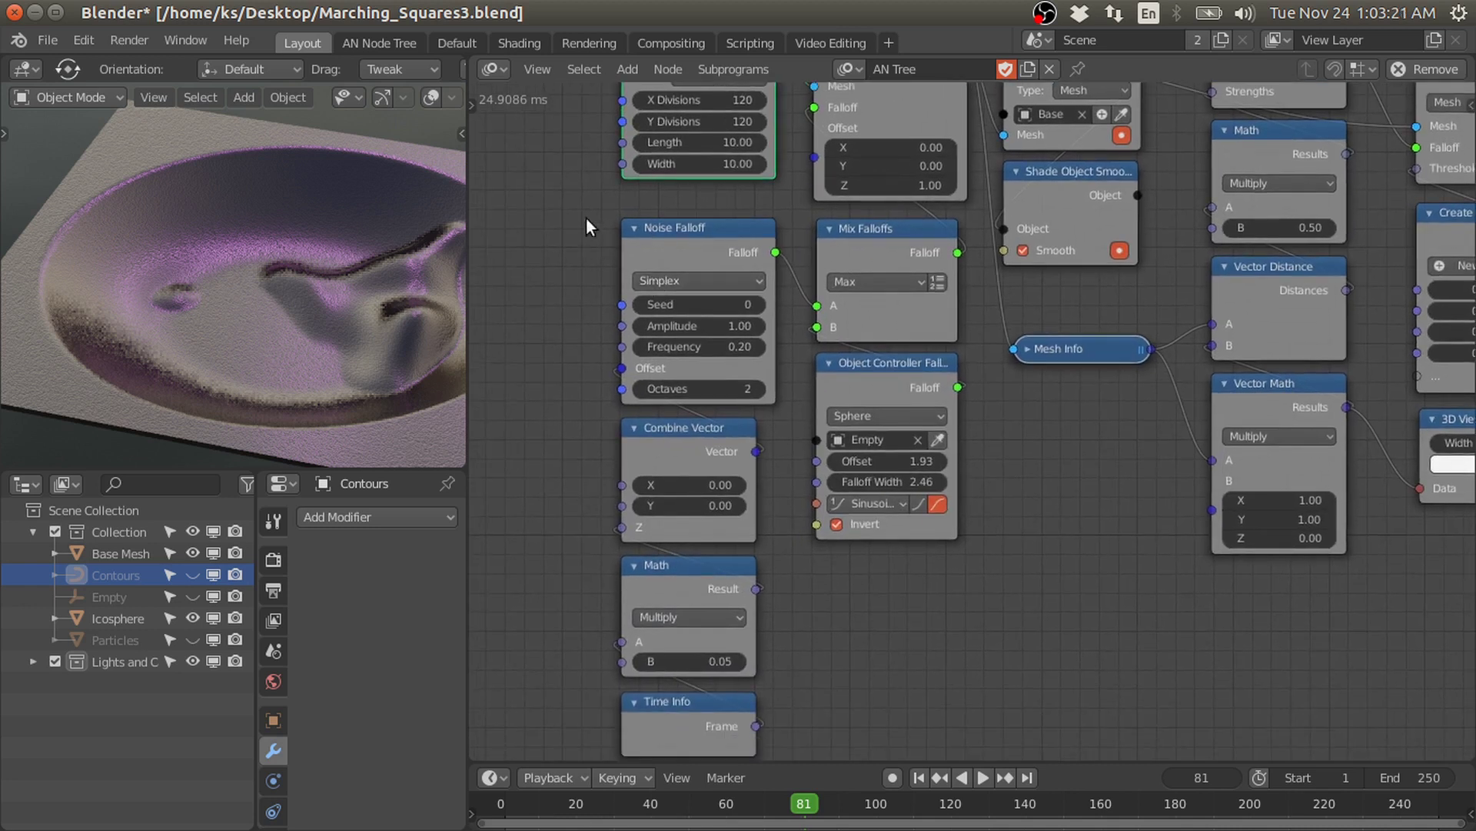
pyautogui.moveTo(589, 221); pyautogui.dragTo(757, 700)
pyautogui.moveTo(877, 619); pyautogui.dragTo(931, 352)
pyautogui.moveTo(827, 274); pyautogui.dragTo(801, 398, button='middle')
# - Feed Offset Vertices' Falloff input from Noise Falloff alone, from Object Controller Falloff alone, and from Mix Falloffs again
pyautogui.moveTo(746, 370); pyautogui.dragTo(809, 232)
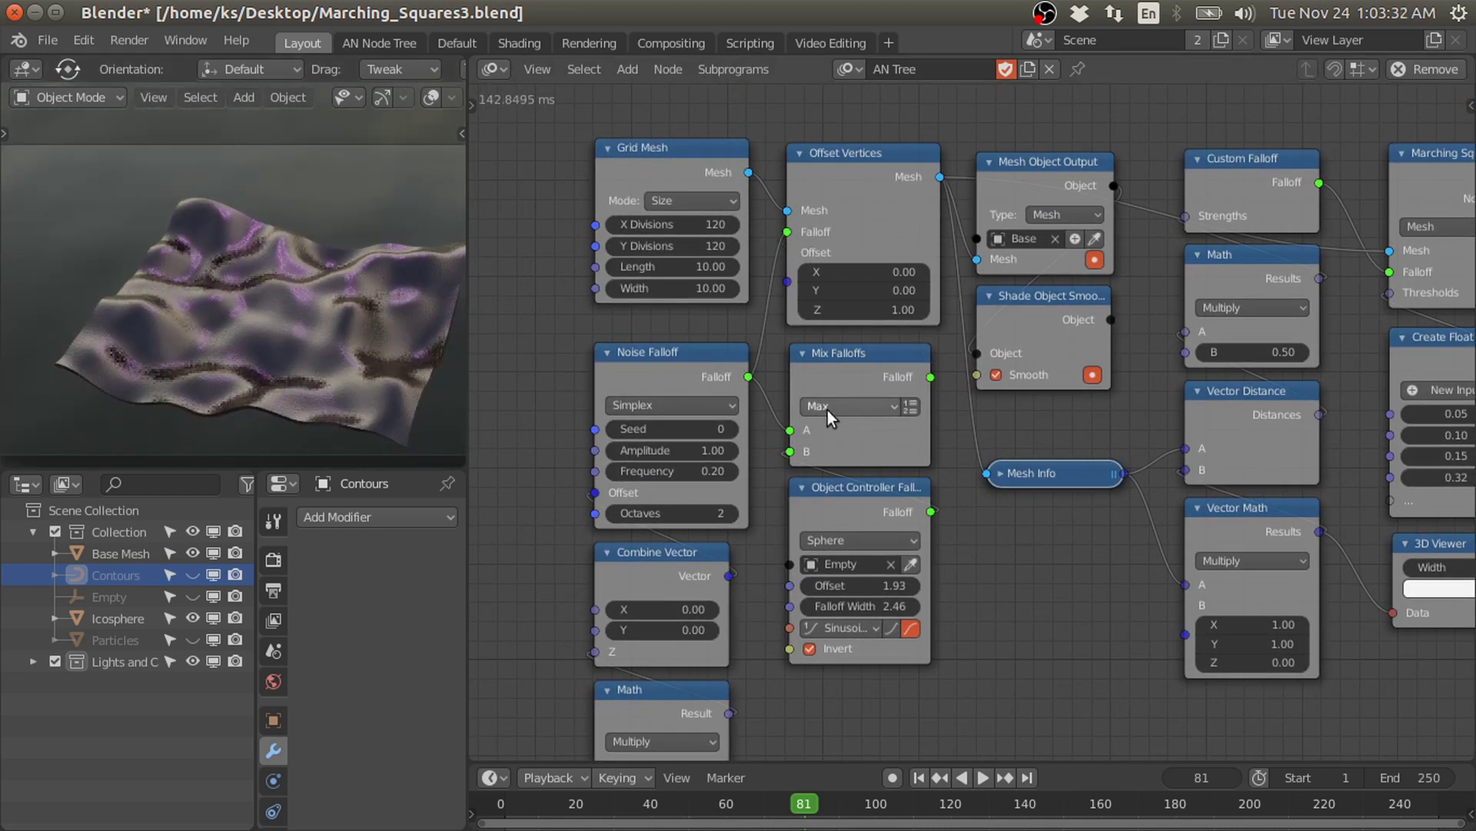
pyautogui.moveTo(930, 512); pyautogui.dragTo(792, 232)
pyautogui.moveTo(931, 377); pyautogui.dragTo(795, 226)
# - Play the base mesh animation from the first frame and stop it
pyautogui.hotkey('shift', 'Left')
pyautogui.press('space')
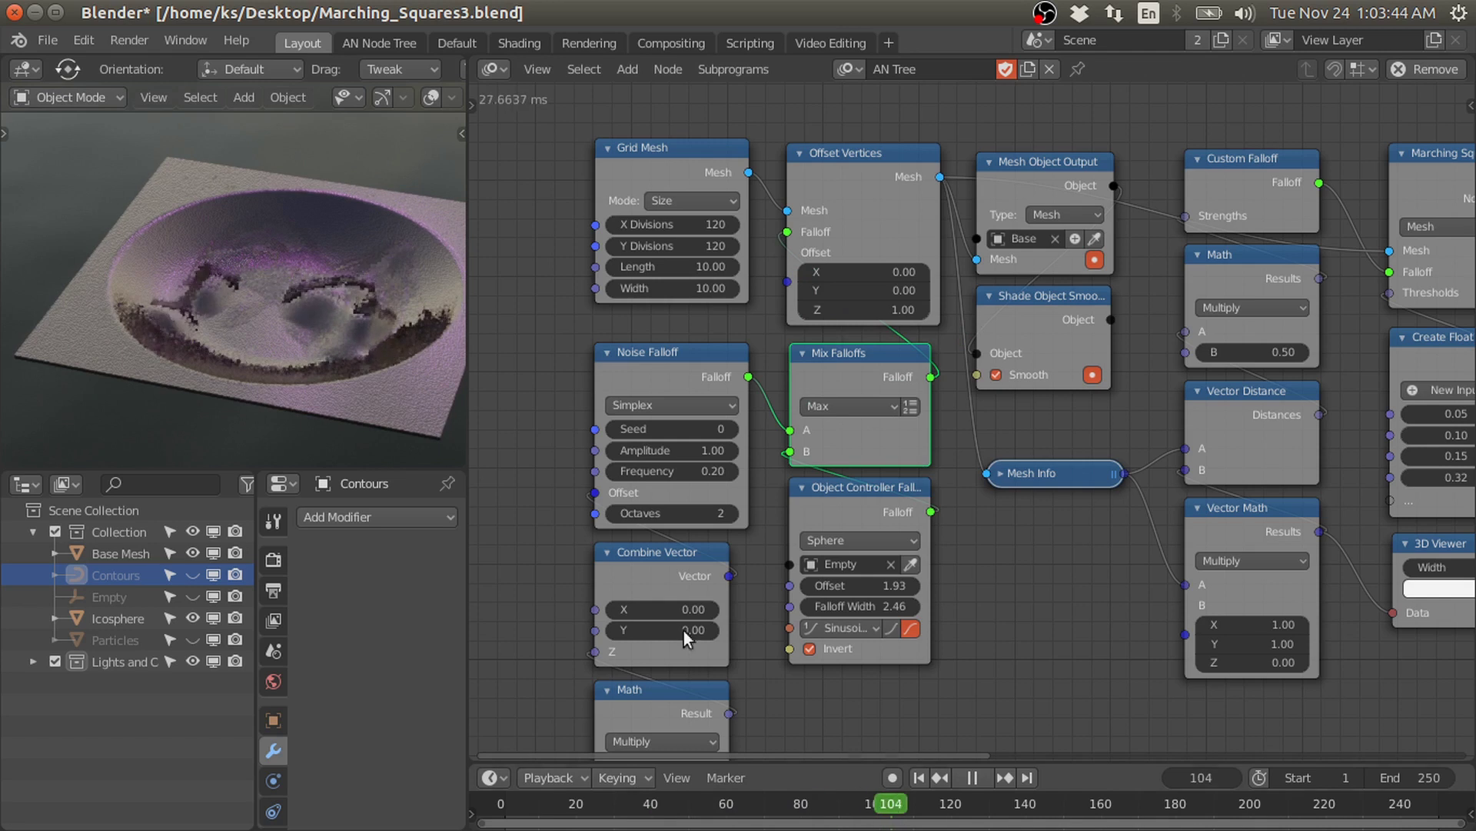
pyautogui.press('space')
# - Connect the Offset Vertices node's Mesh output to the Marching Squares node's Mesh input
pyautogui.moveTo(942, 240); pyautogui.dragTo(622, 204, button='middle')
pyautogui.scroll(-2, 622, 204)
pyautogui.moveTo(602, 150); pyautogui.dragTo(1009, 209)
pyautogui.moveTo(991, 254)
pyautogui.mouseDown(button='middle')
pyautogui.moveTo(878, 266)
pyautogui.moveTo(989, 277)
pyautogui.mouseUp(button='middle')
pyautogui.scroll(2, 988, 279)
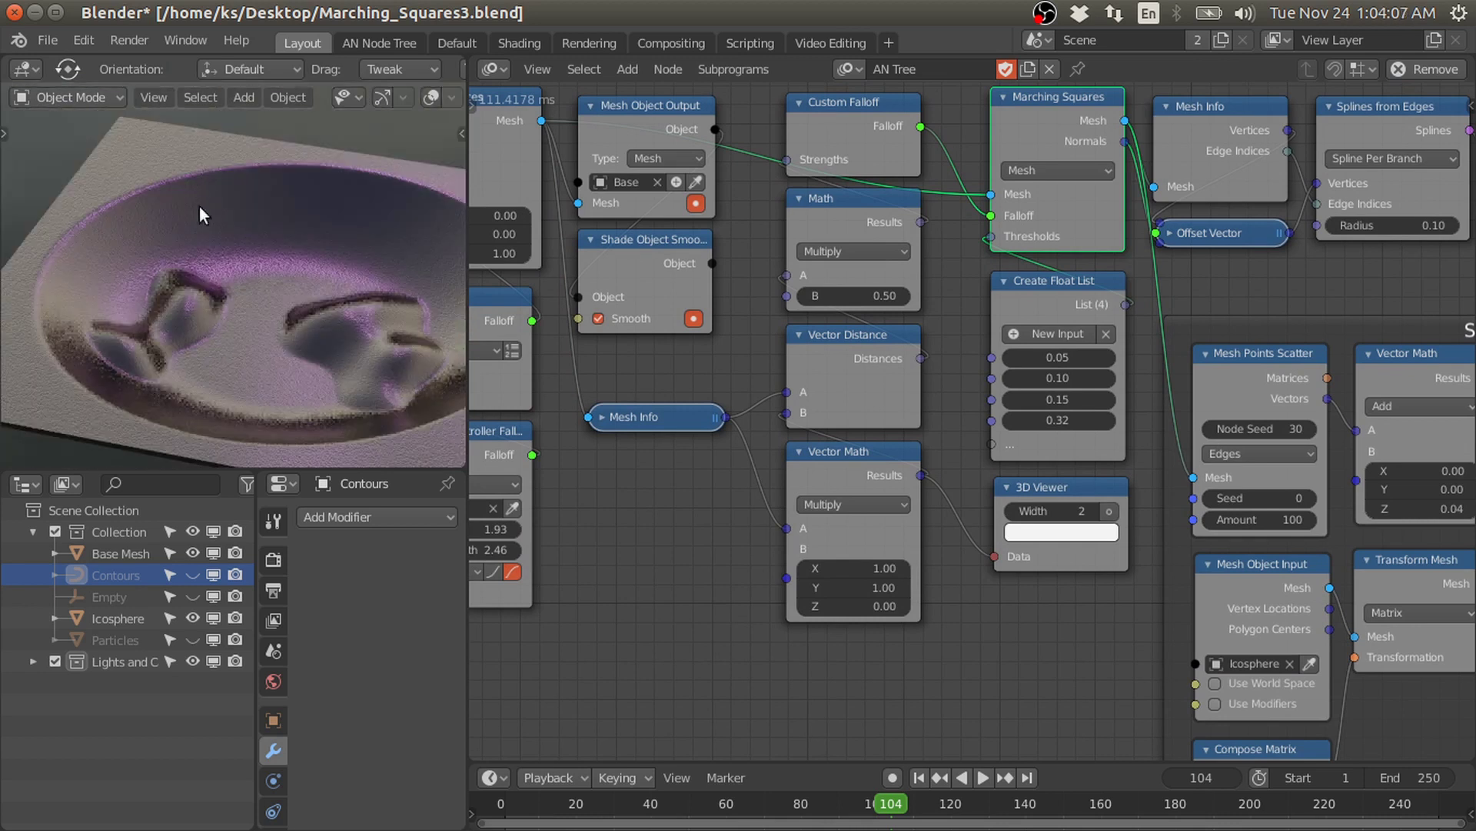
# - Preview the base mesh's vertices by connecting Mesh Info's vertex output to the 3D Viewer and enabling its display
pyautogui.scroll(-10, 181, 265)
pyautogui.moveTo(179, 272); pyautogui.dragTo(192, 297, button='middle')
pyautogui.scroll(7, 262, 186)
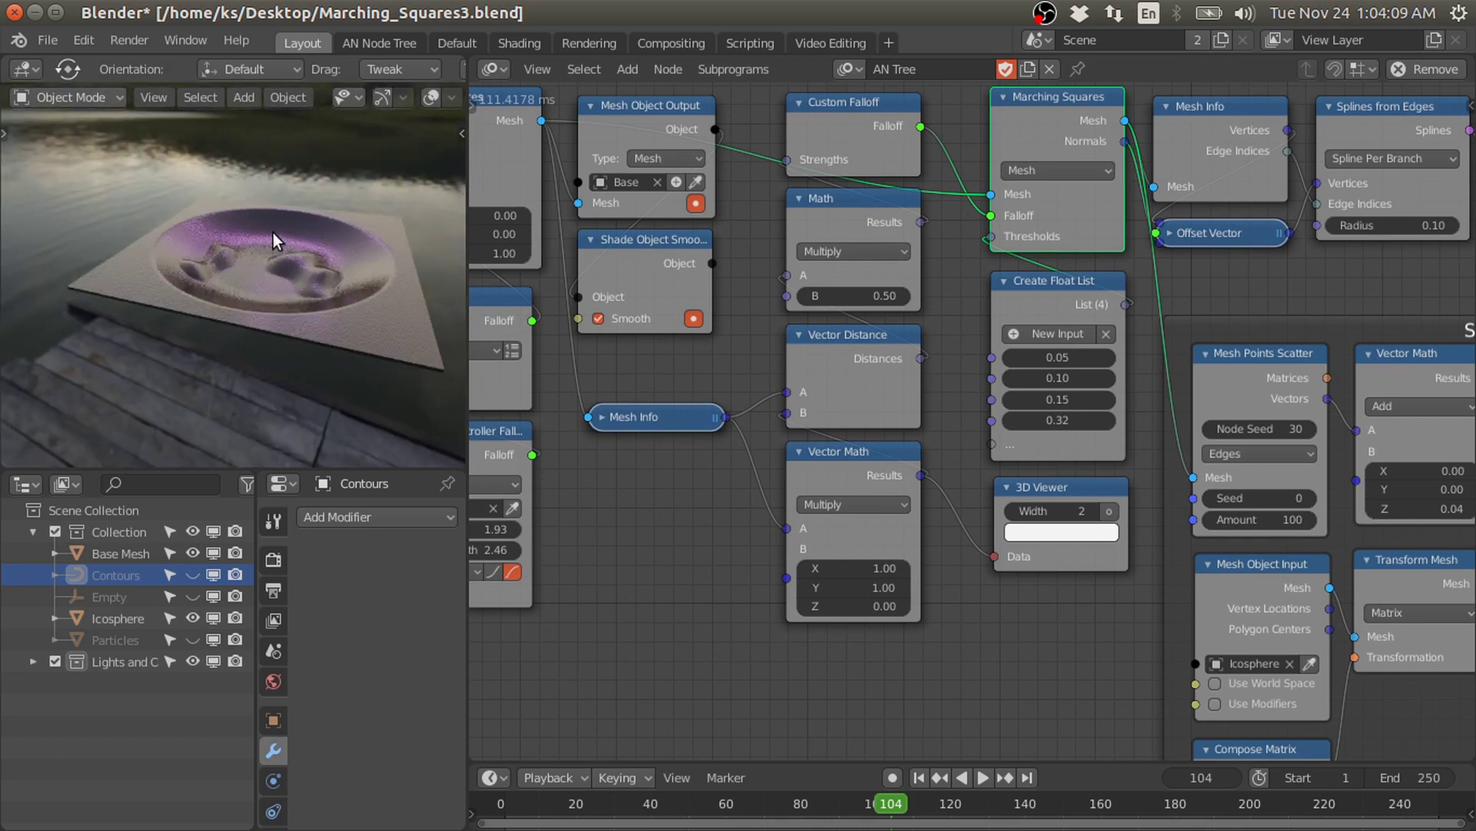
pyautogui.scroll(5, 273, 232)
pyautogui.moveTo(272, 230); pyautogui.dragTo(267, 307, button='middle')
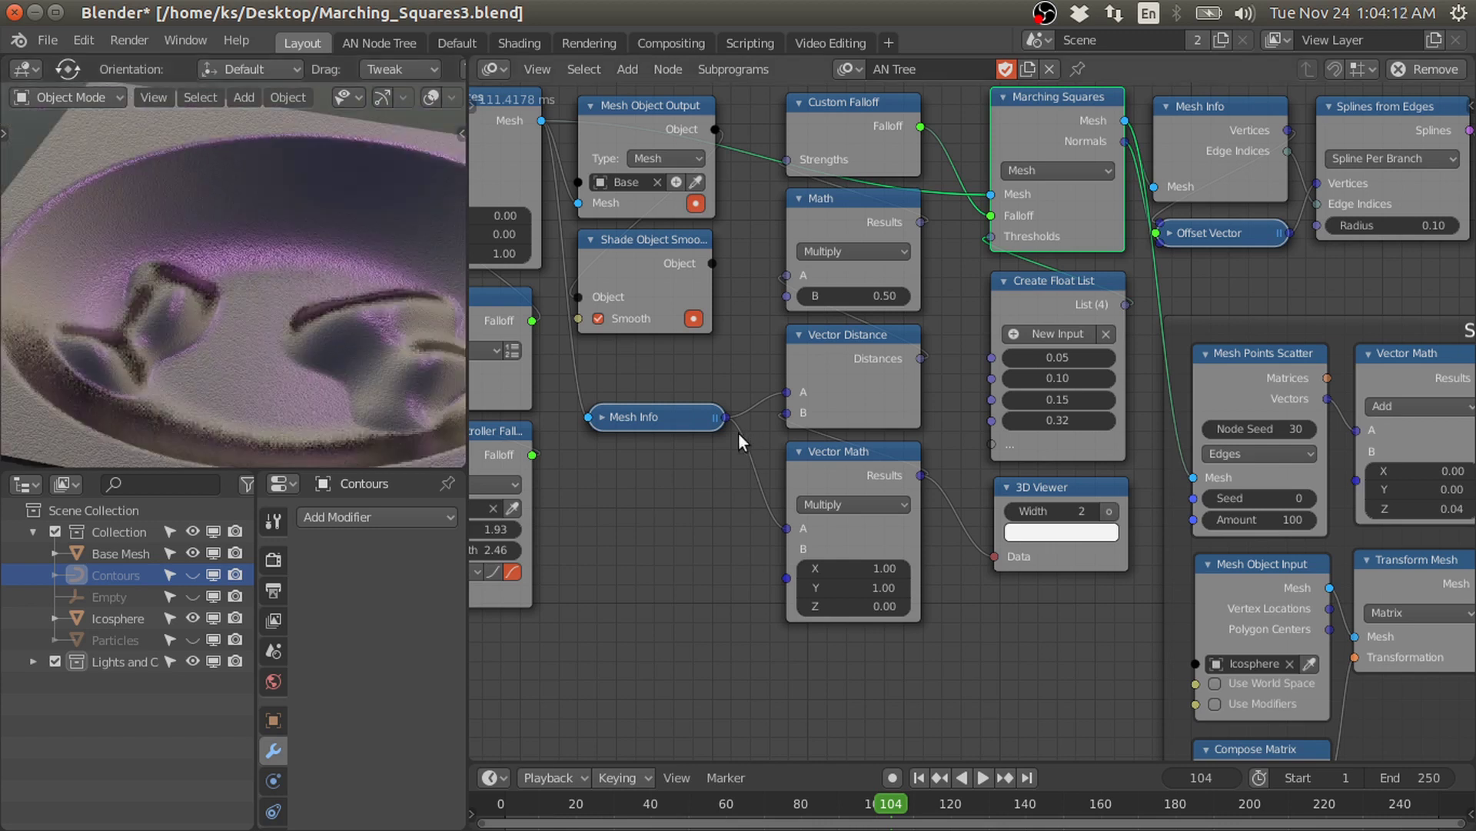
pyautogui.moveTo(726, 418); pyautogui.dragTo(994, 556)
pyautogui.click(1109, 511)
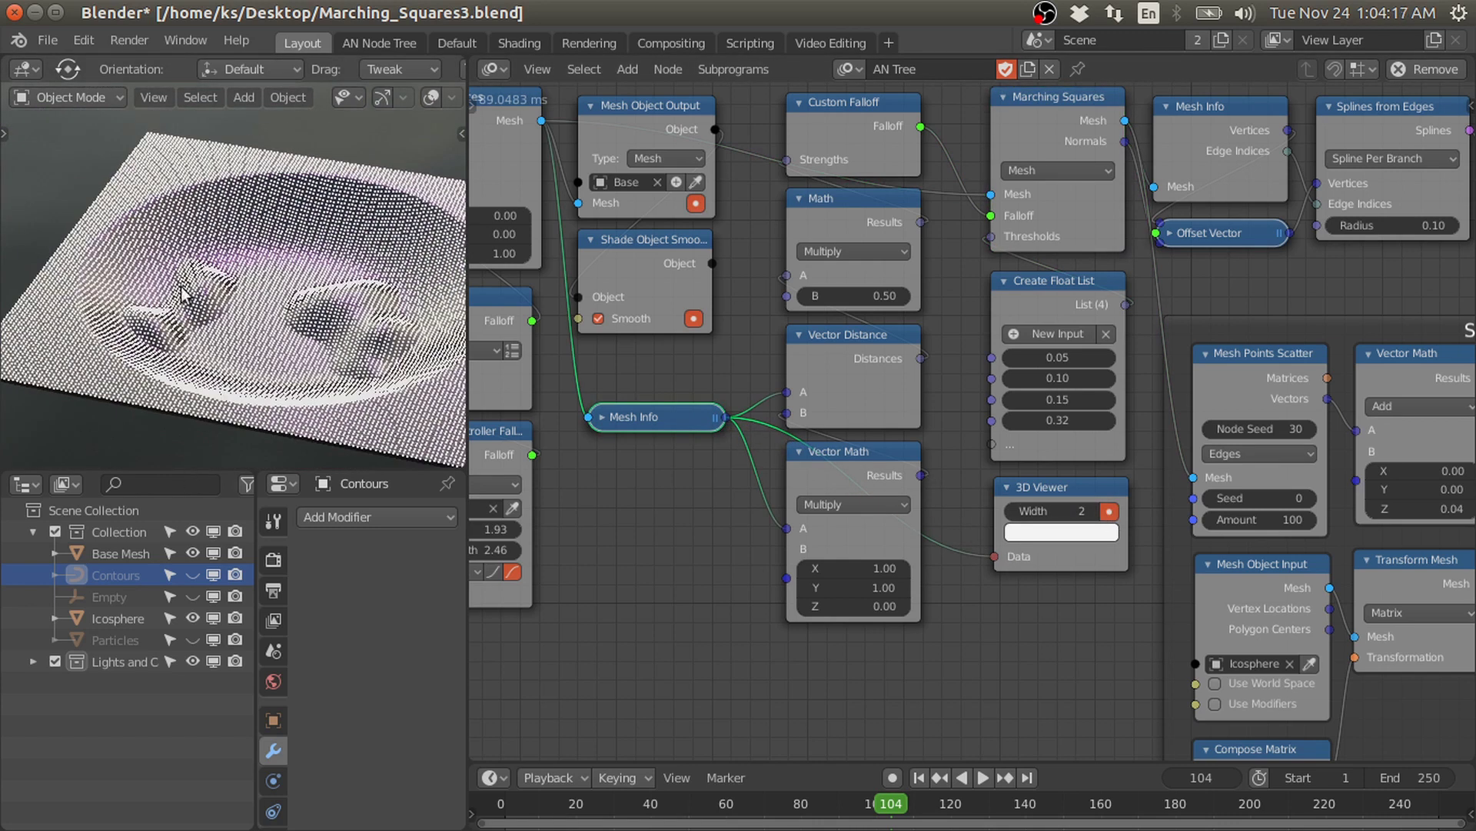
pyautogui.scroll(-10, 206, 343)
pyautogui.moveTo(206, 343)
pyautogui.mouseDown(button='middle')
pyautogui.moveTo(153, 265)
pyautogui.moveTo(196, 324)
pyautogui.mouseUp(button='middle')
pyautogui.scroll(4, 224, 293)
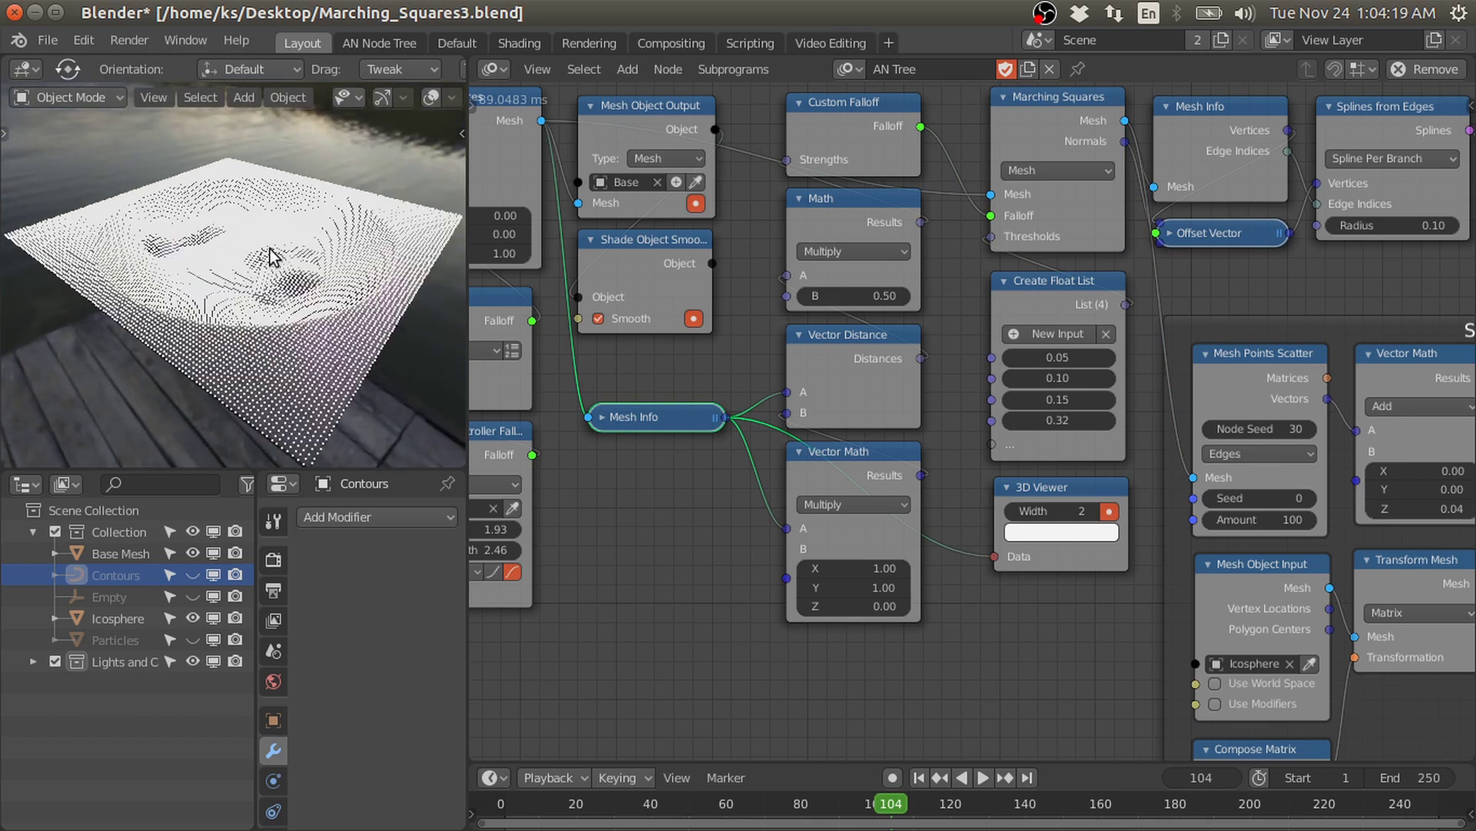
# - Preview the Multiply Vector Math node's Results in the 3D Viewer, then turn the viewer off and select the Vector Distance node
pyautogui.moveTo(923, 475); pyautogui.dragTo(994, 556)
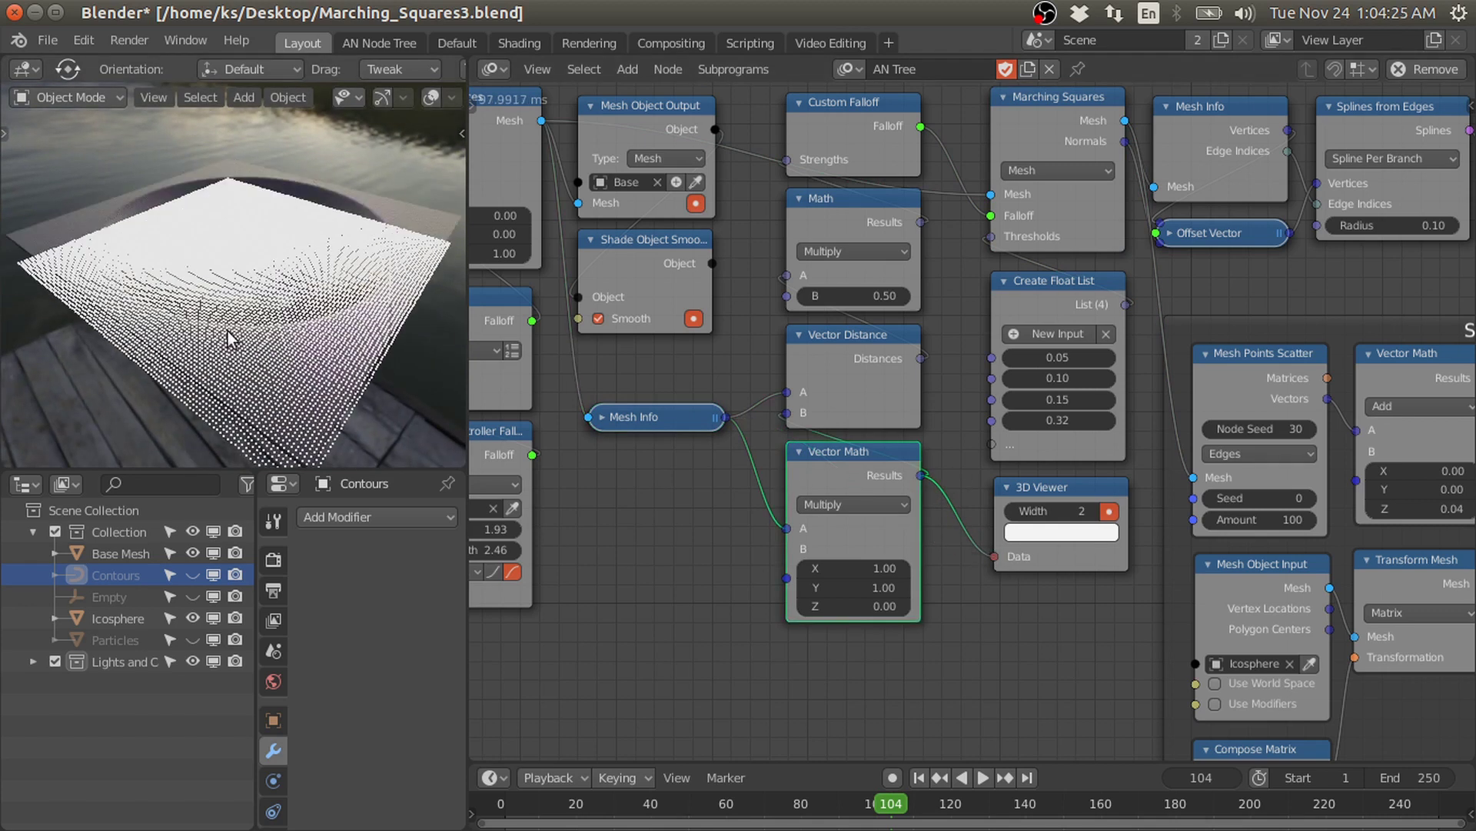
pyautogui.moveTo(224, 330); pyautogui.dragTo(254, 323, button='middle')
pyautogui.click(916, 363)
pyautogui.click(1109, 511)
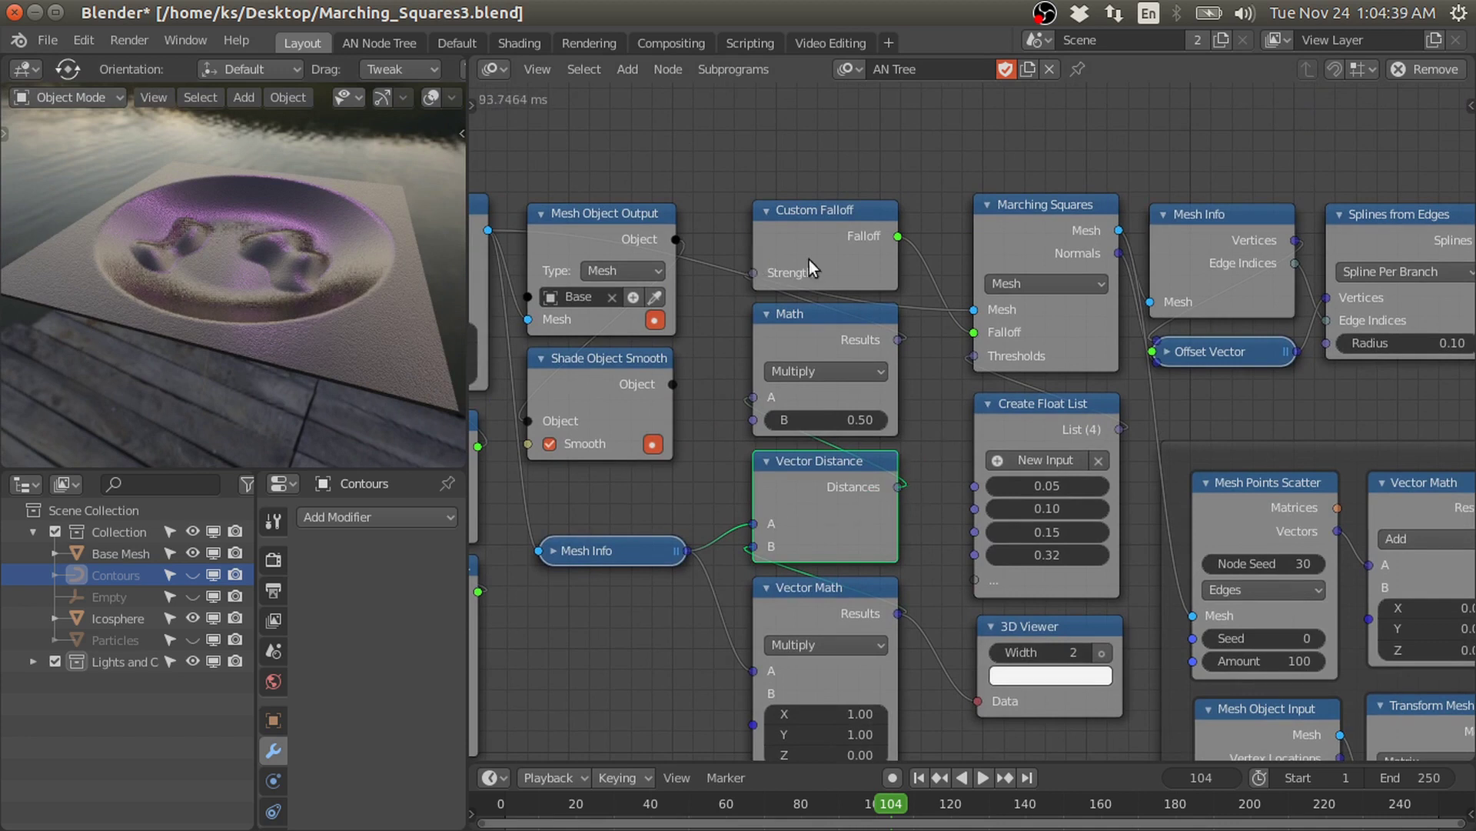
# - Select the node chain from Mesh Info to Curve Object Output and make the Contours object visible in the viewport
pyautogui.scroll(-3, 886, 254)
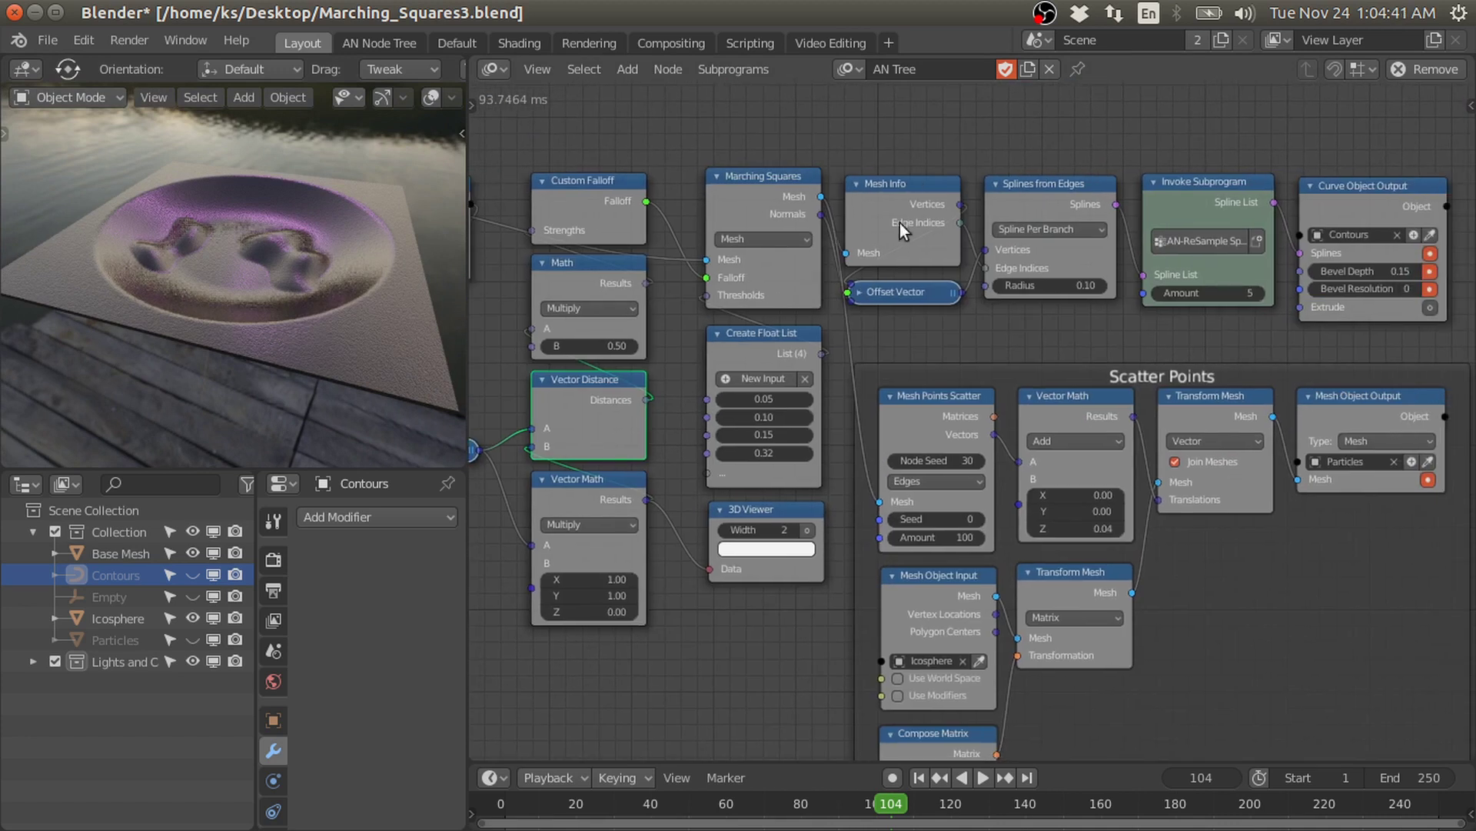
pyautogui.moveTo(883, 150); pyautogui.dragTo(1375, 296)
pyautogui.scroll(1, 692, 245)
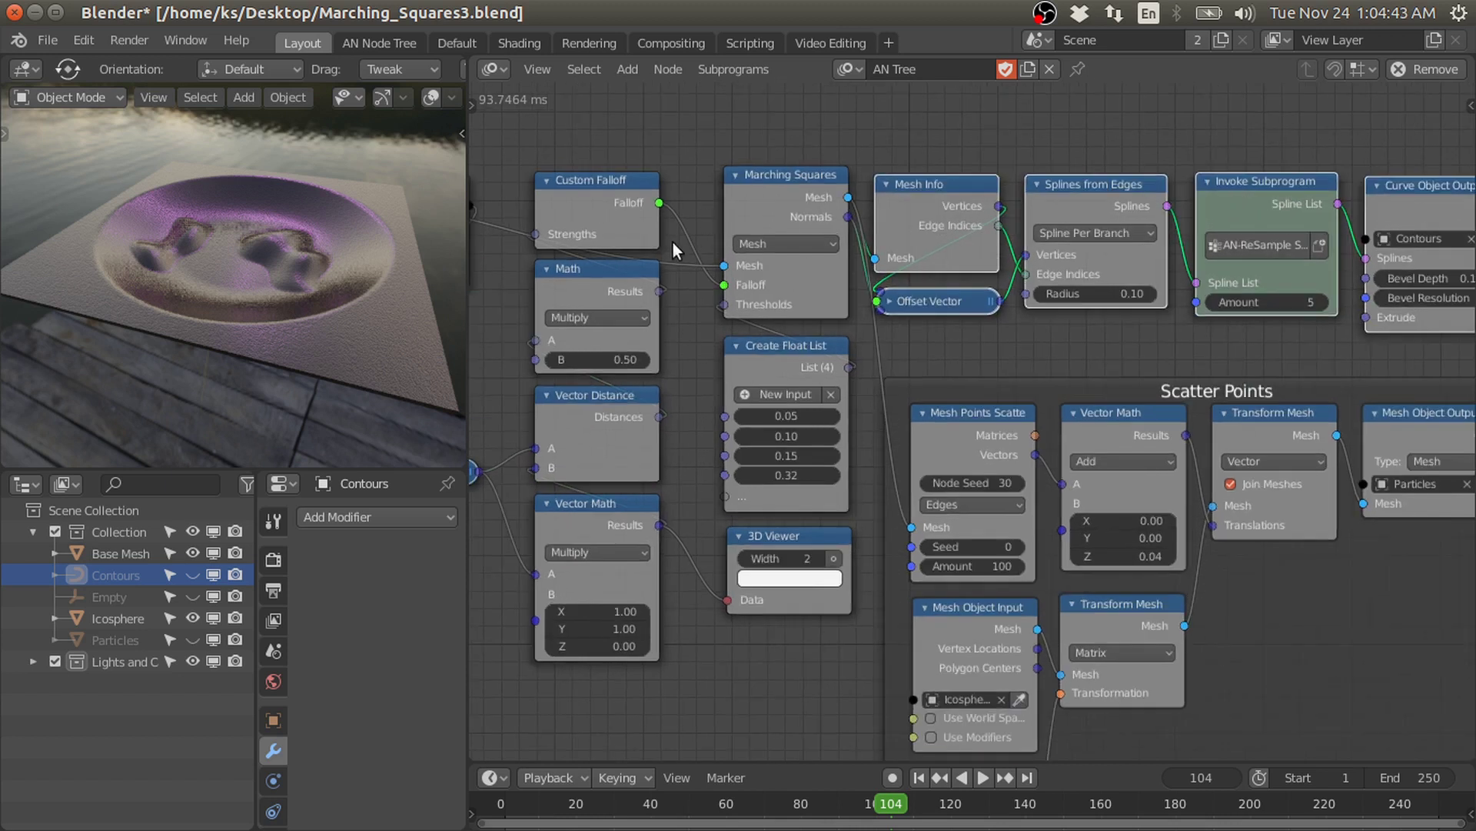
pyautogui.moveTo(671, 245); pyautogui.dragTo(782, 232, button='middle')
pyautogui.click(192, 577)
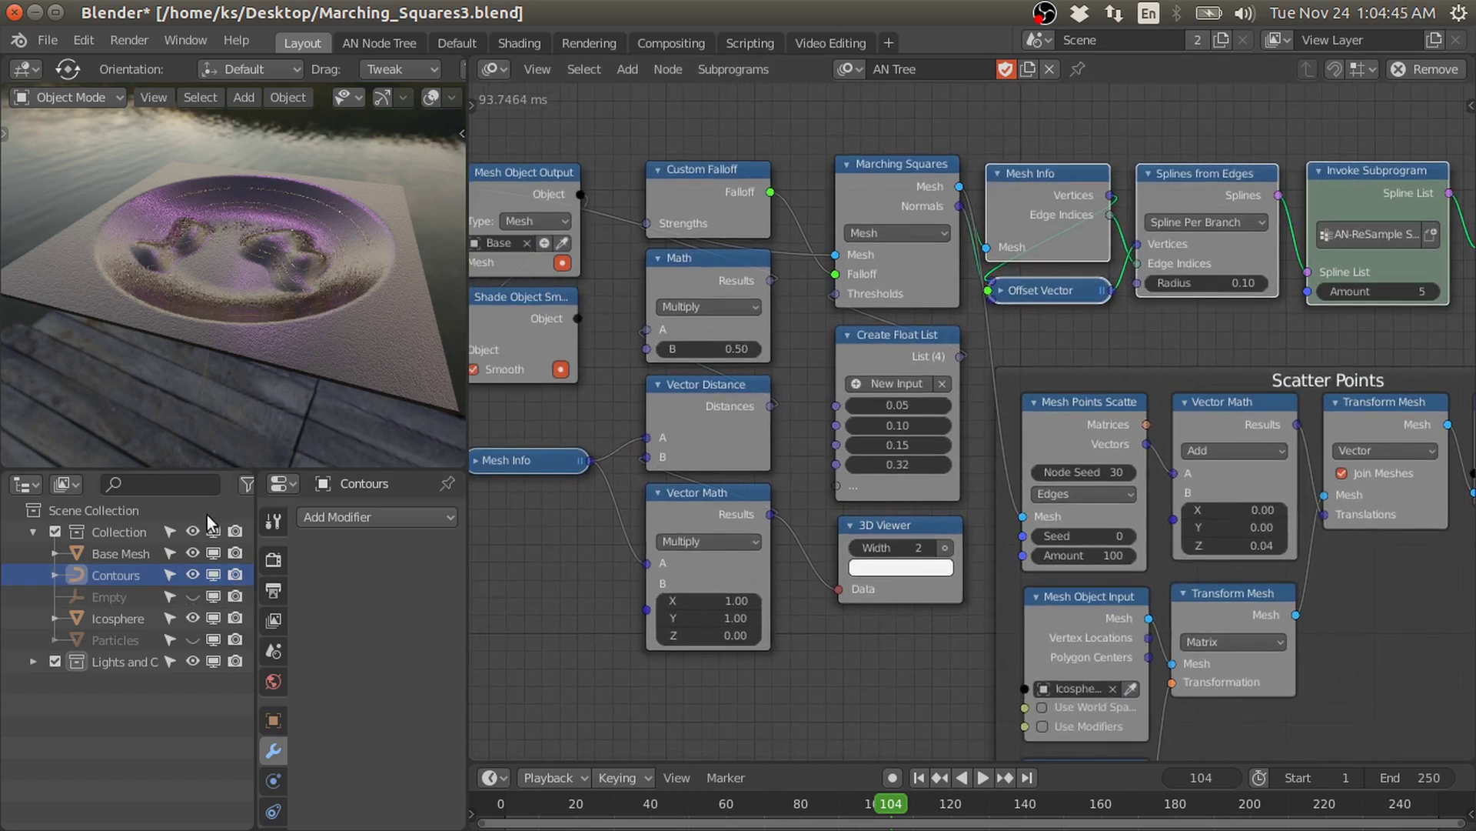
pyautogui.scroll(5, 303, 288)
pyautogui.scroll(-2, 308, 325)
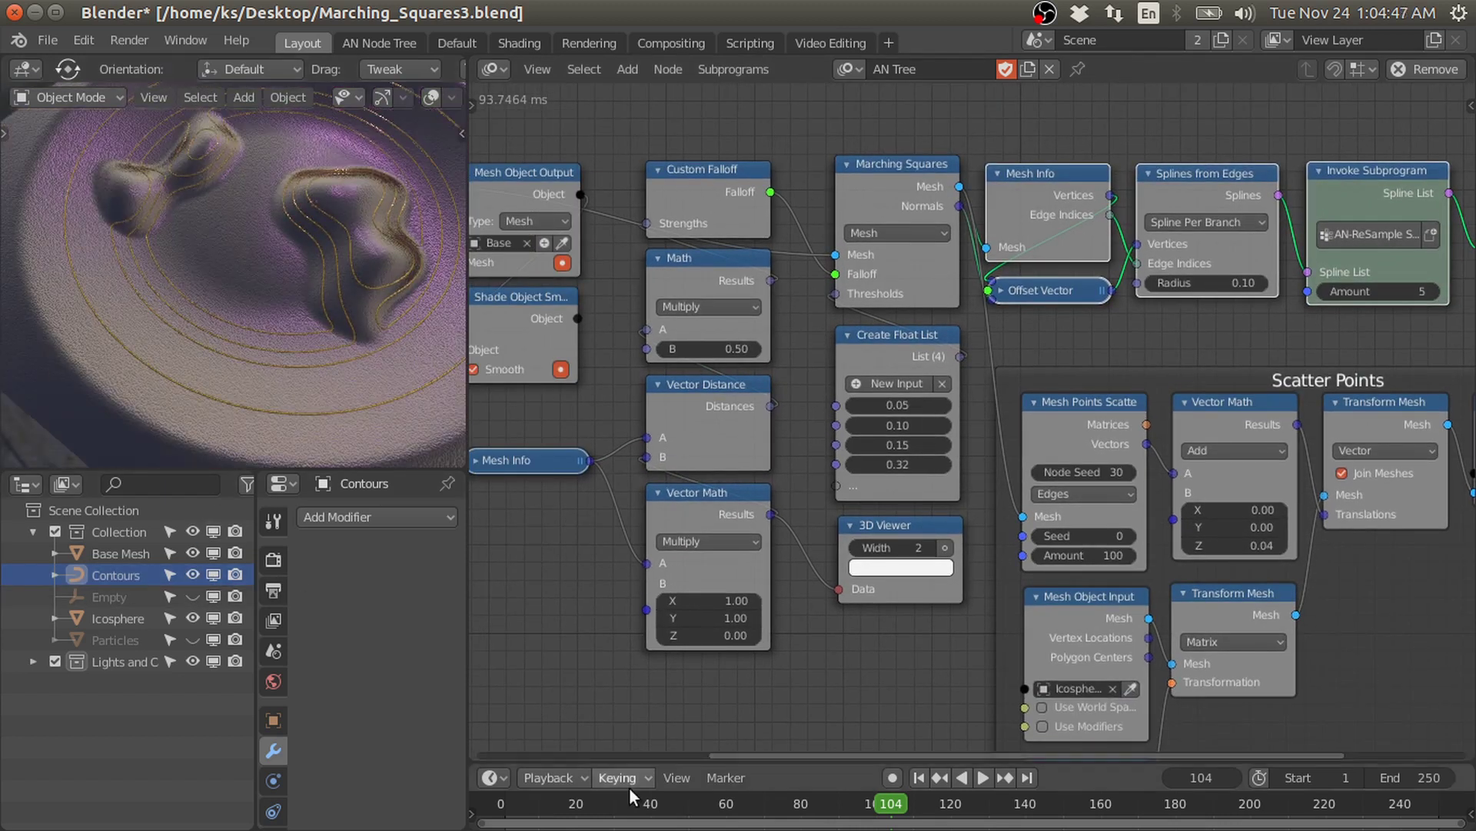
# - Play the contour animation from an earlier frame and stop it
pyautogui.click(616, 804)
pyautogui.press('space')
pyautogui.press('space')
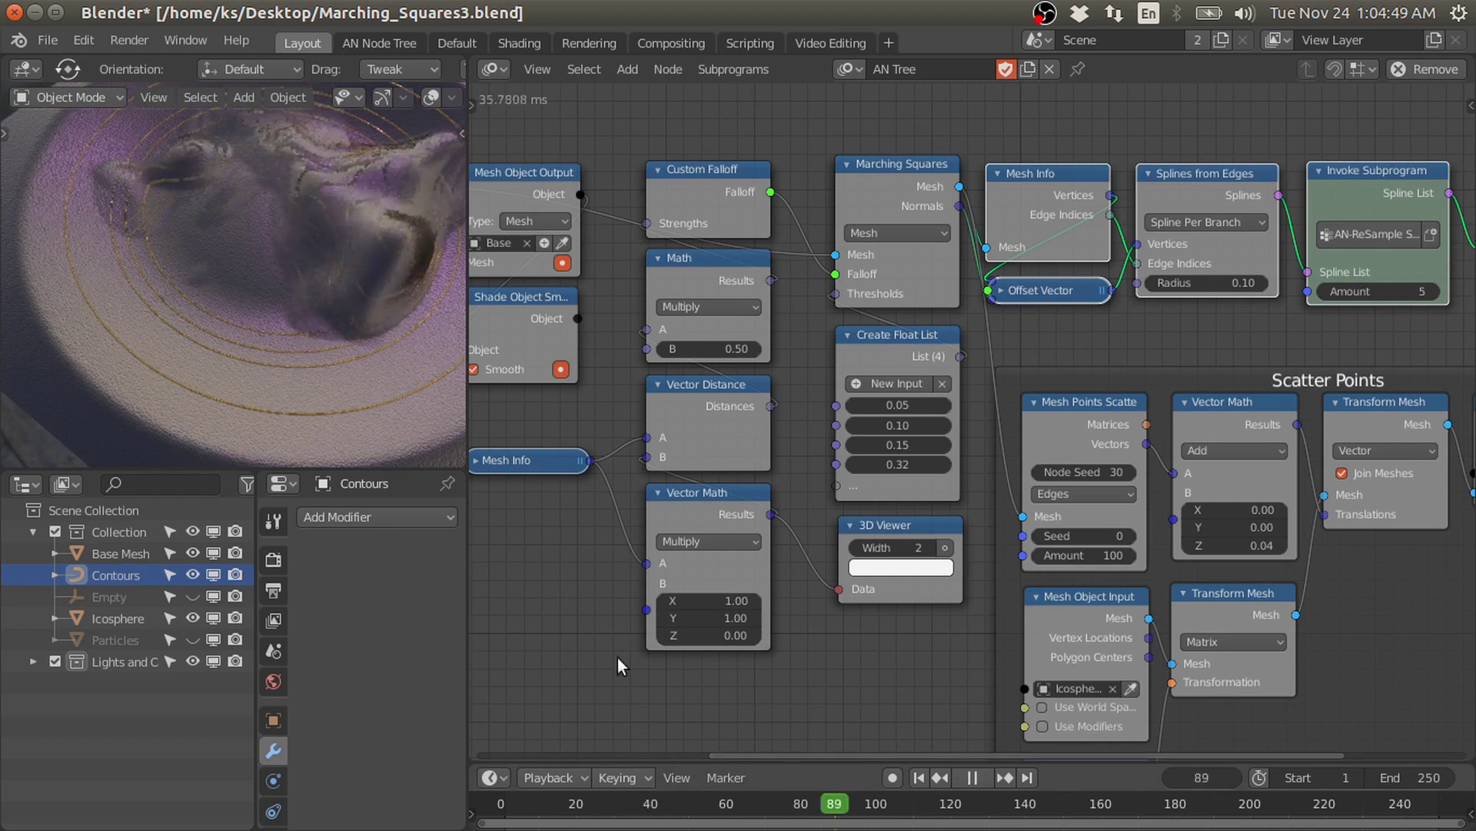
pyautogui.moveTo(409, 230); pyautogui.dragTo(315, 190, button='middle')
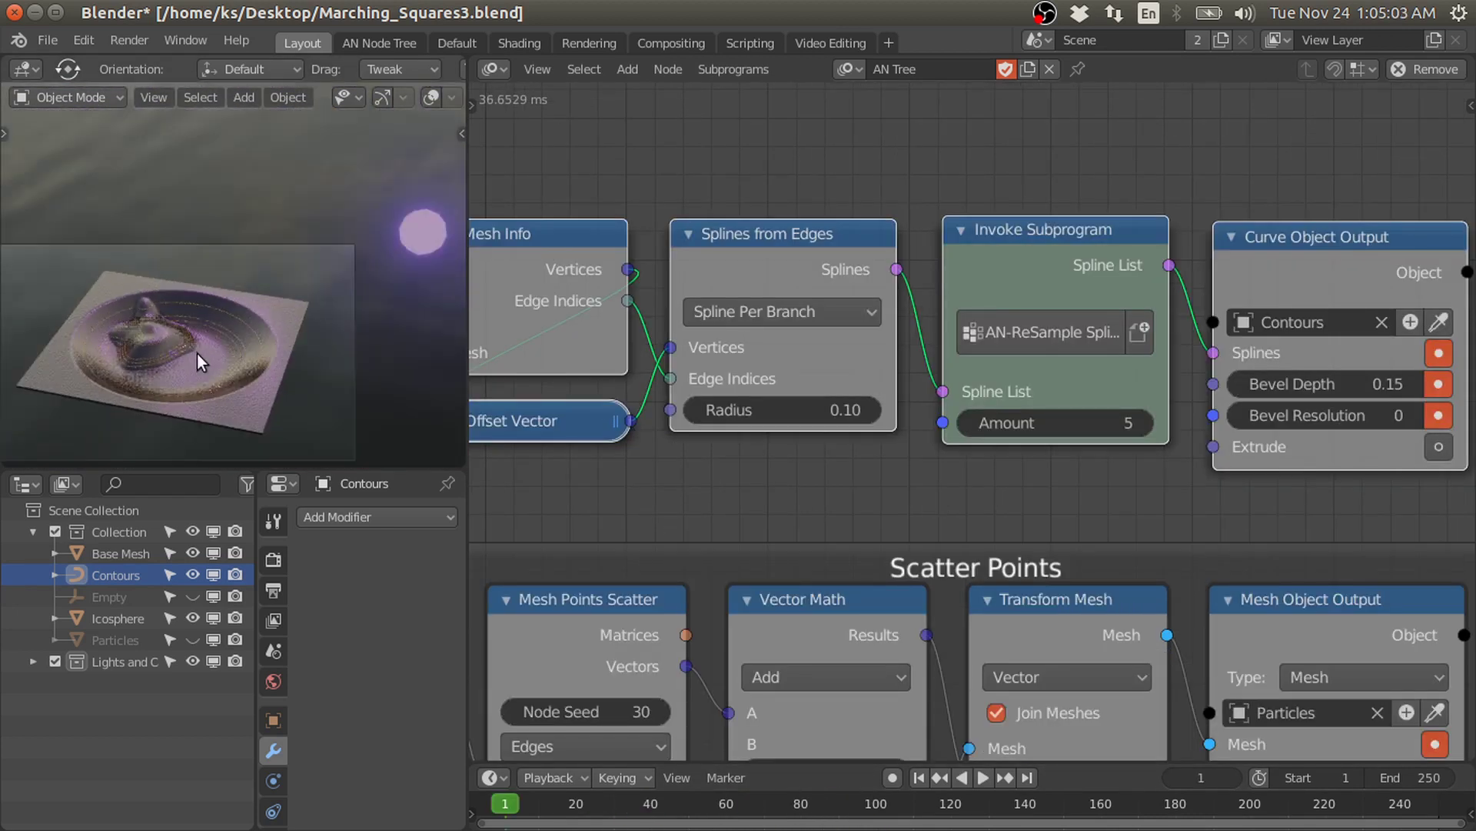
# - Connect Splines from Edges' Splines output directly to Curve Object Output's Splines input, bypassing the resample subprogram, and inspect the contour corners up close
pyautogui.scroll(2, 197, 353)
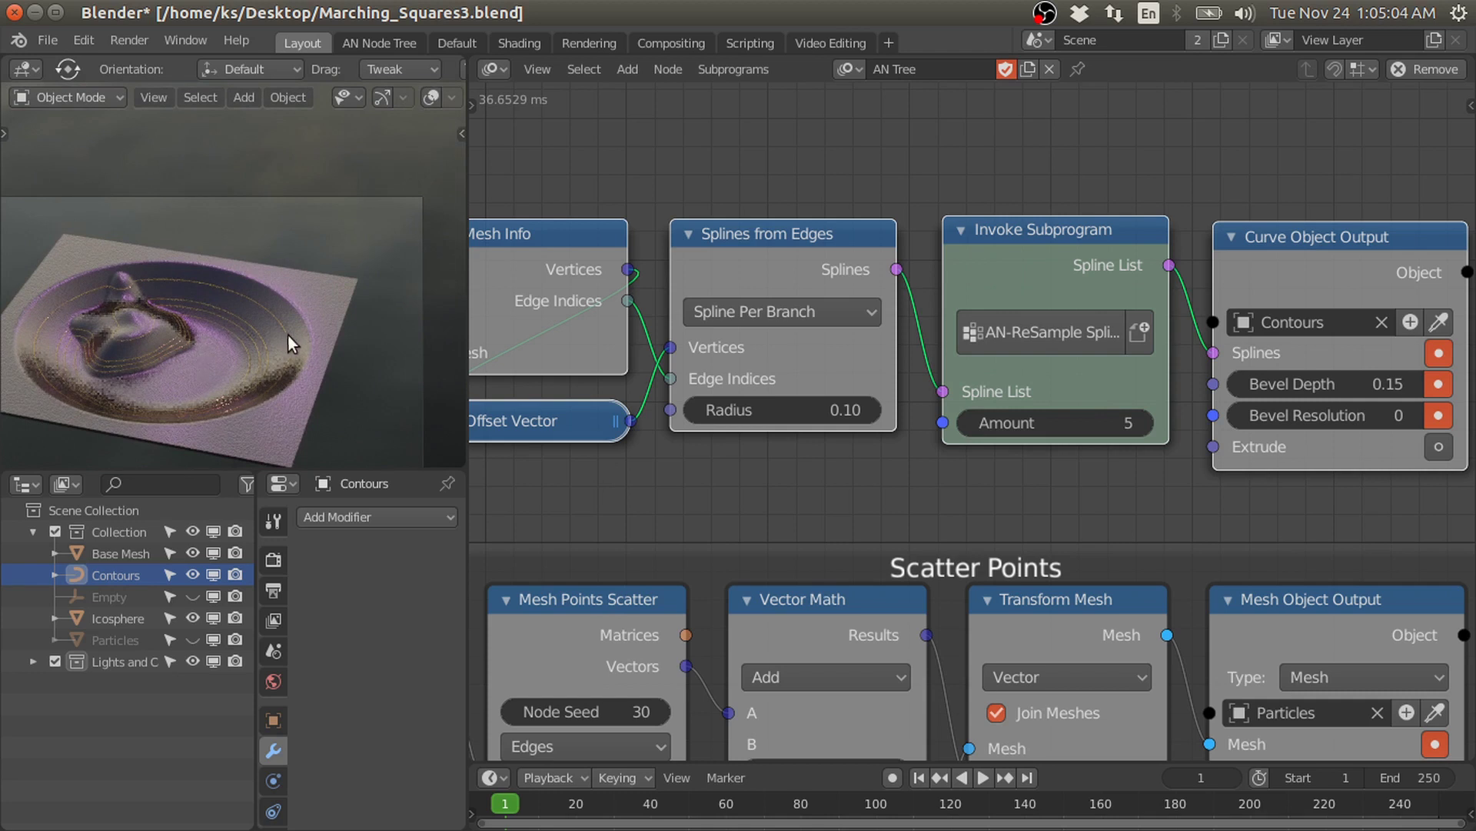
pyautogui.scroll(5, 165, 339)
pyautogui.scroll(3, 986, 323)
pyautogui.moveTo(1032, 307); pyautogui.dragTo(887, 356, button='middle')
pyautogui.moveTo(726, 304); pyautogui.dragTo(1127, 412)
pyautogui.scroll(5, 183, 283)
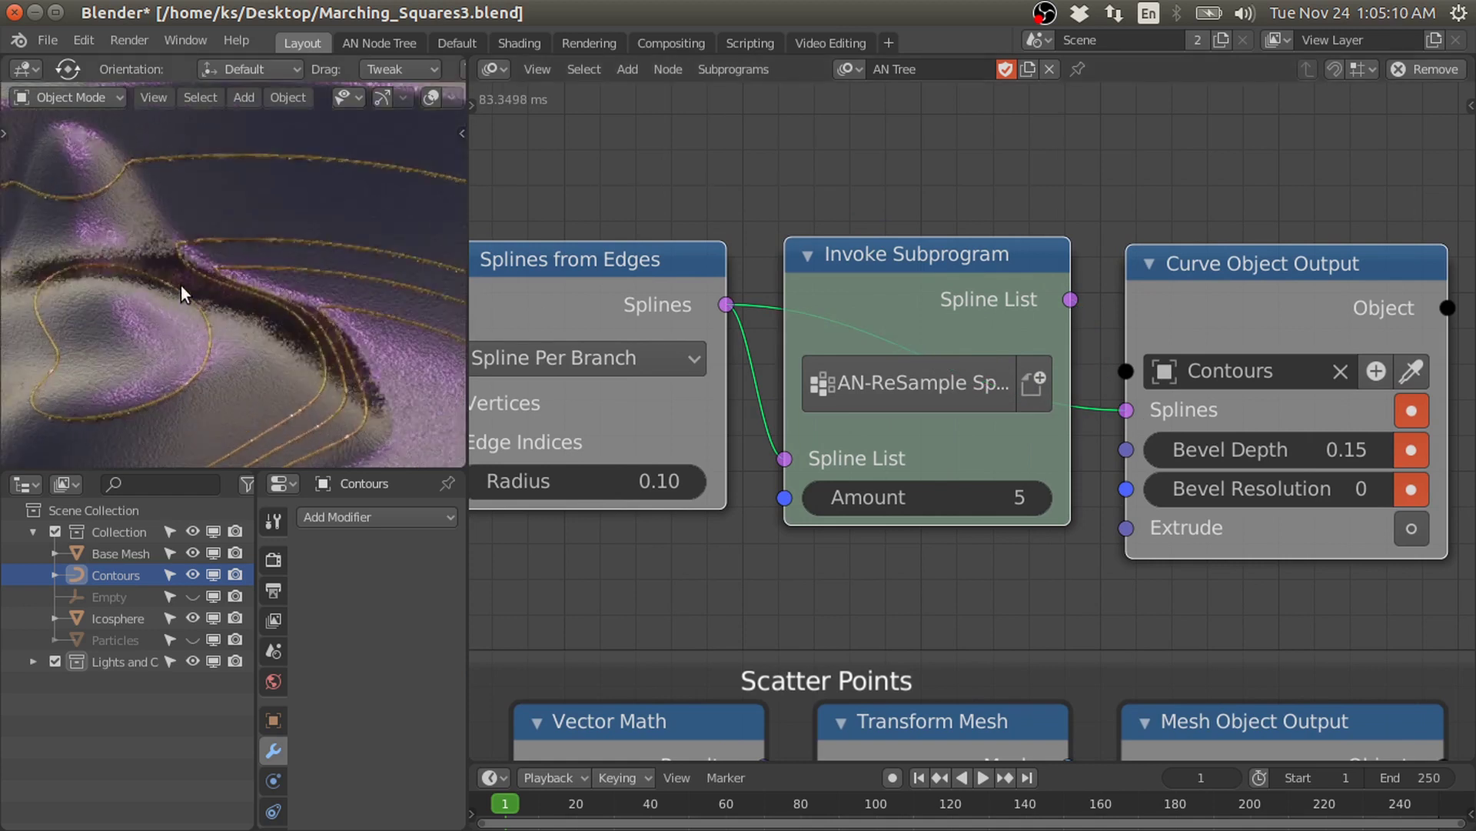
pyautogui.scroll(2, 224, 337)
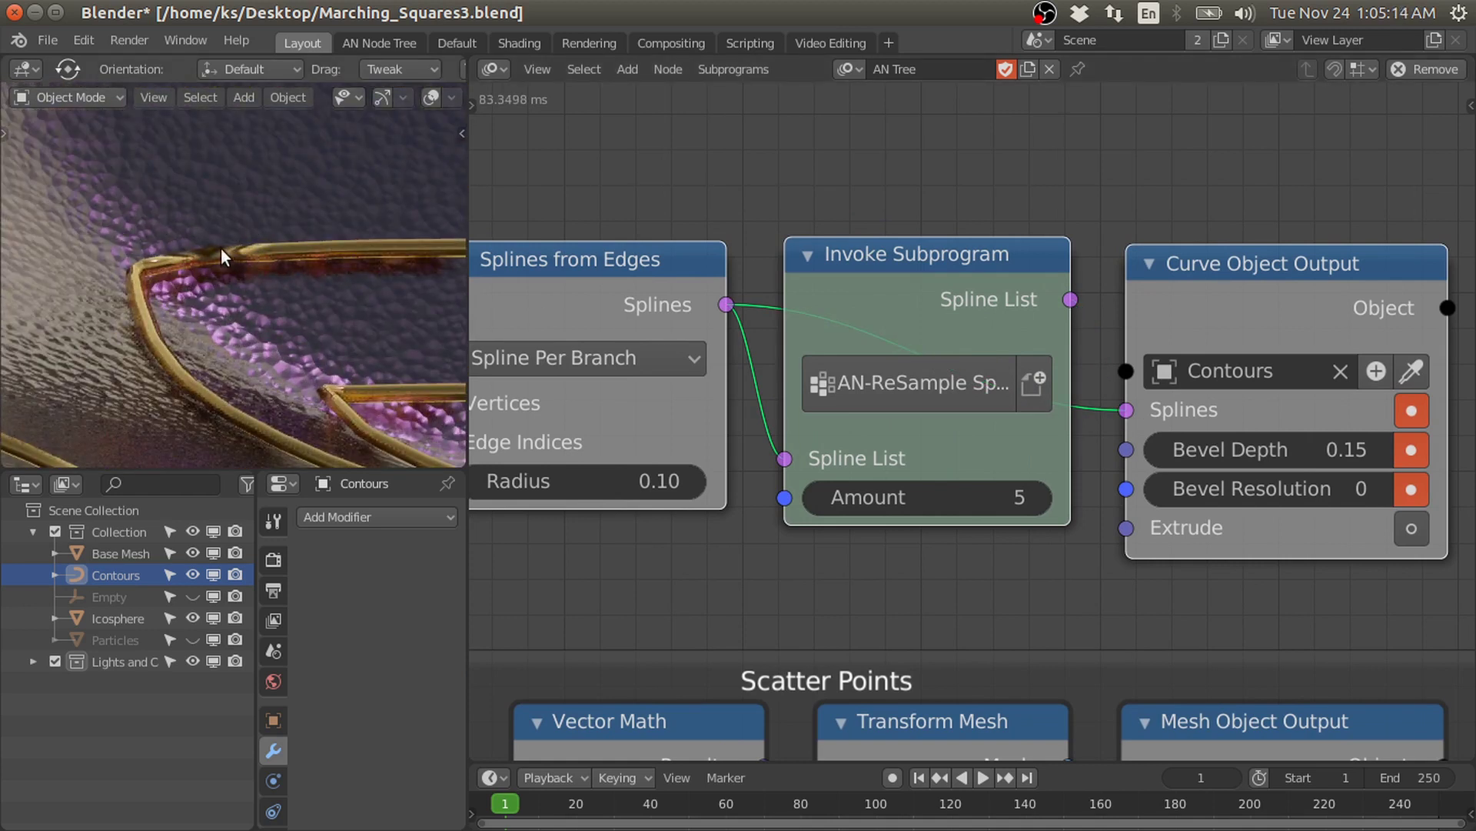
pyautogui.scroll(-4, 220, 248)
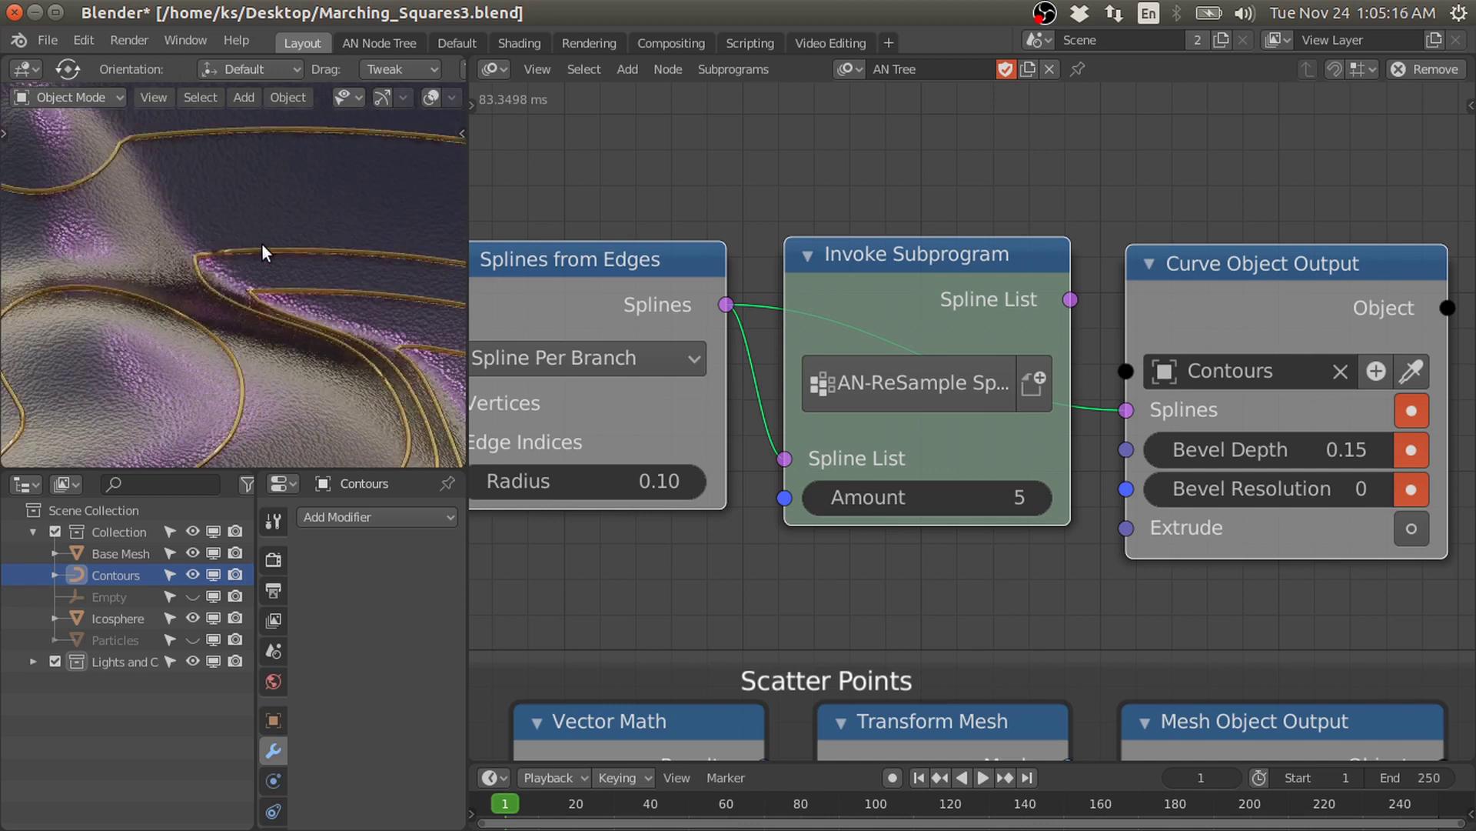
# - Examine the node chain from Marching Squares to Curve Object Output alongside the sharp bends of the contour curves without resampling
pyautogui.scroll(-8, 677, 400)
pyautogui.moveTo(542, 440); pyautogui.dragTo(828, 411, button='middle')
pyautogui.moveTo(695, 407); pyautogui.dragTo(787, 386, button='middle')
pyautogui.scroll(2, 696, 277)
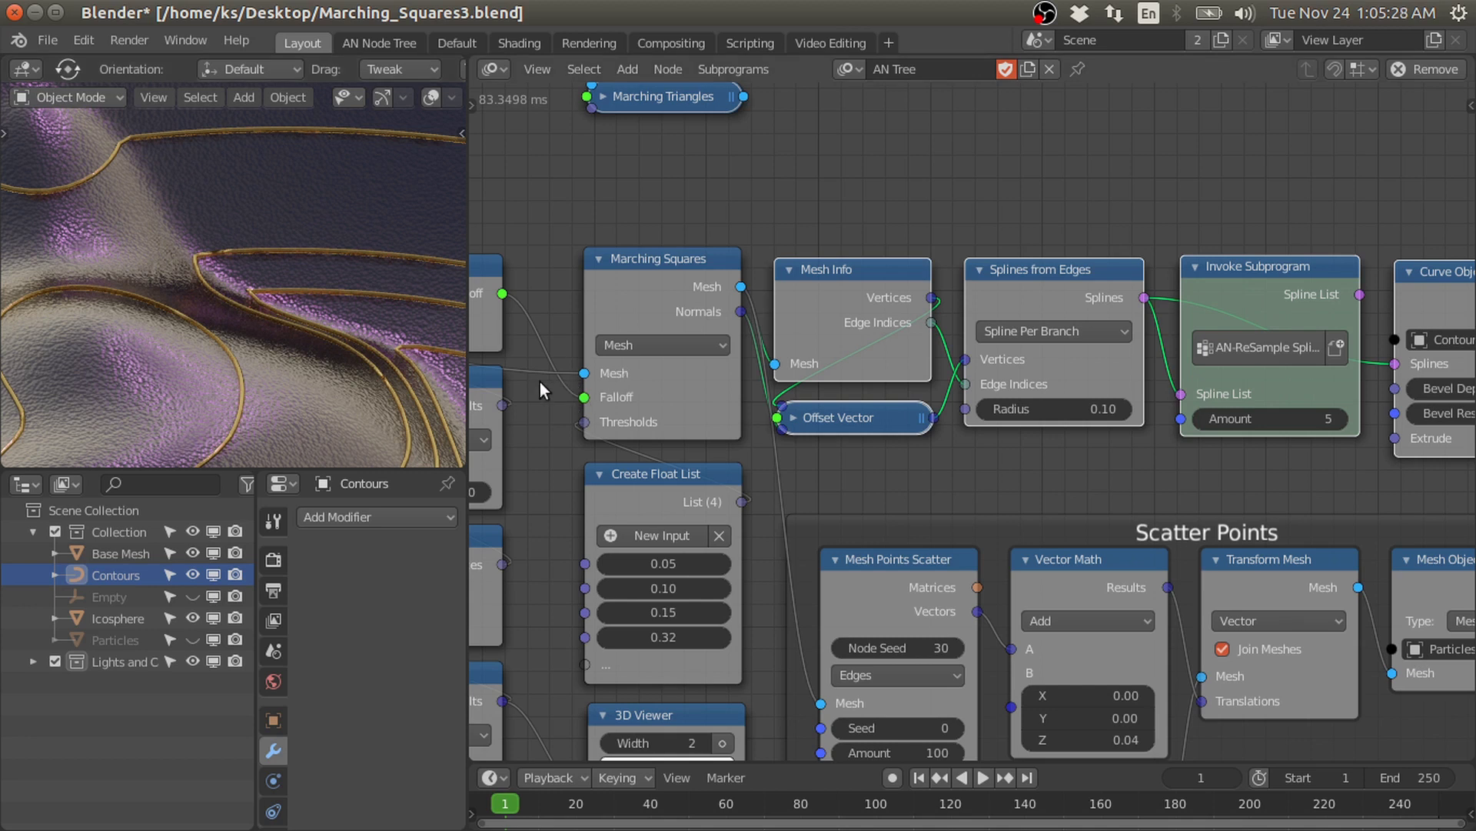
pyautogui.scroll(4, 248, 252)
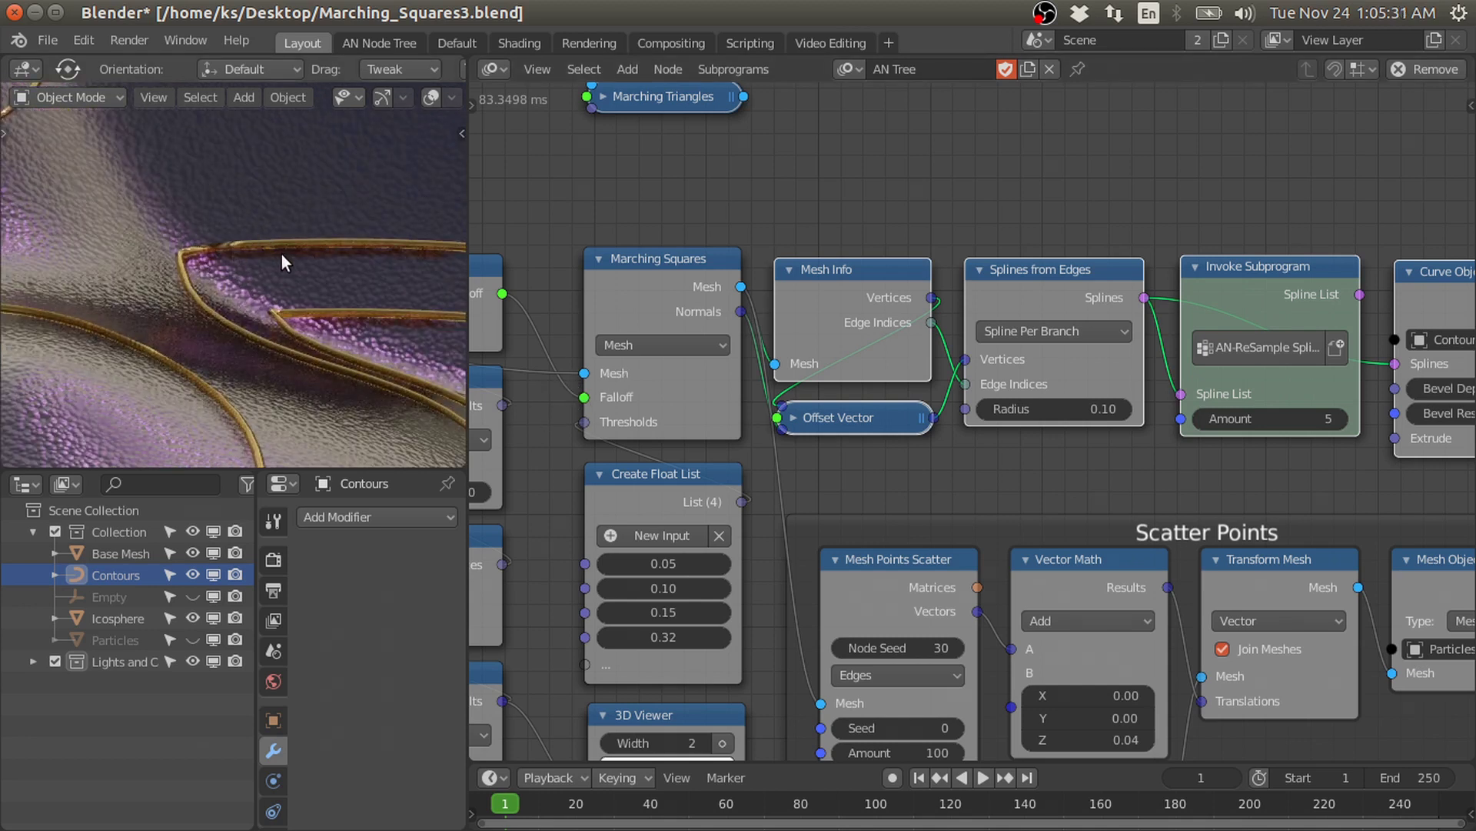
pyautogui.scroll(2, 215, 258)
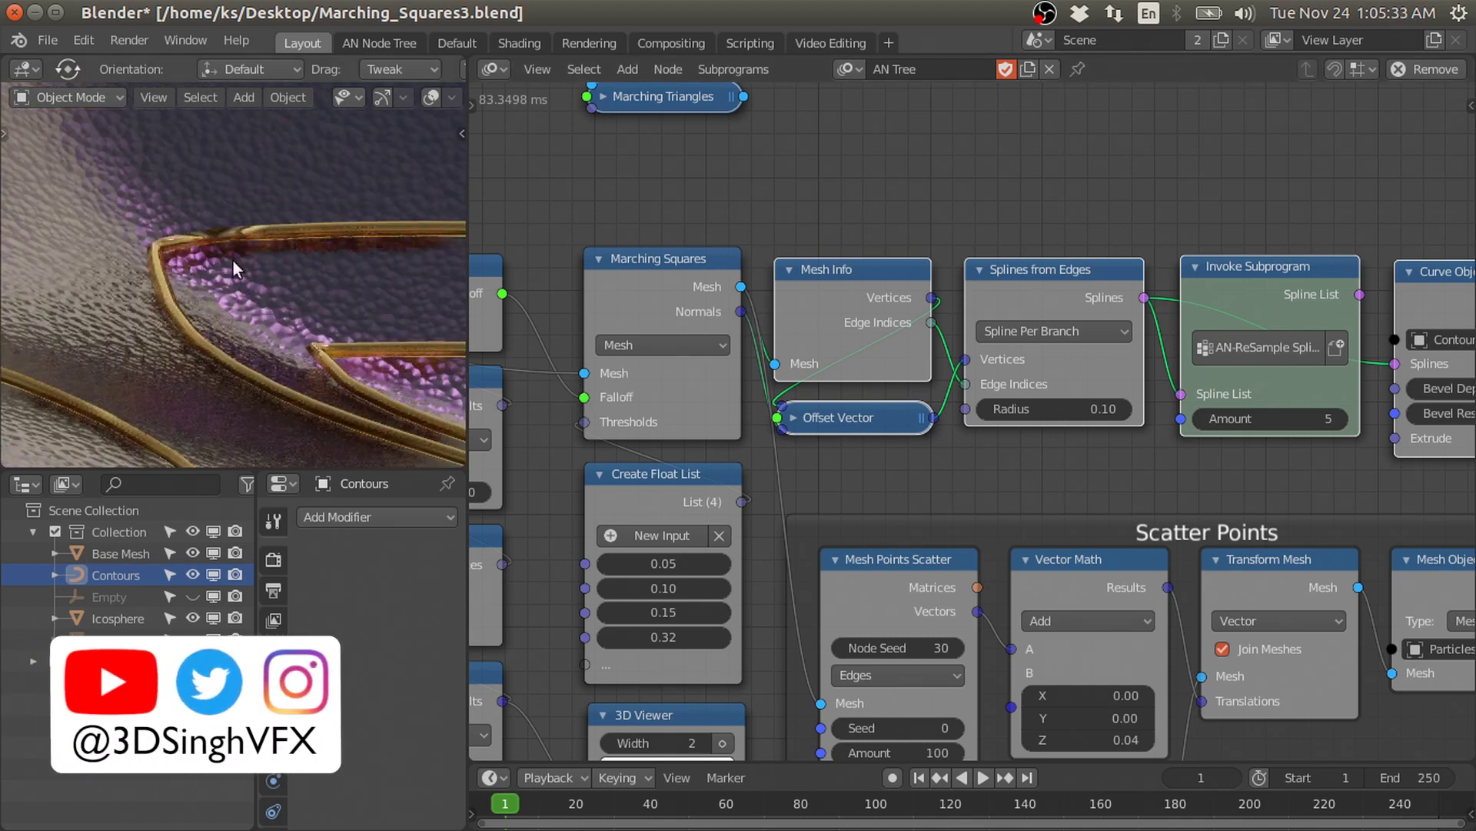
pyautogui.scroll(-1, 1004, 457)
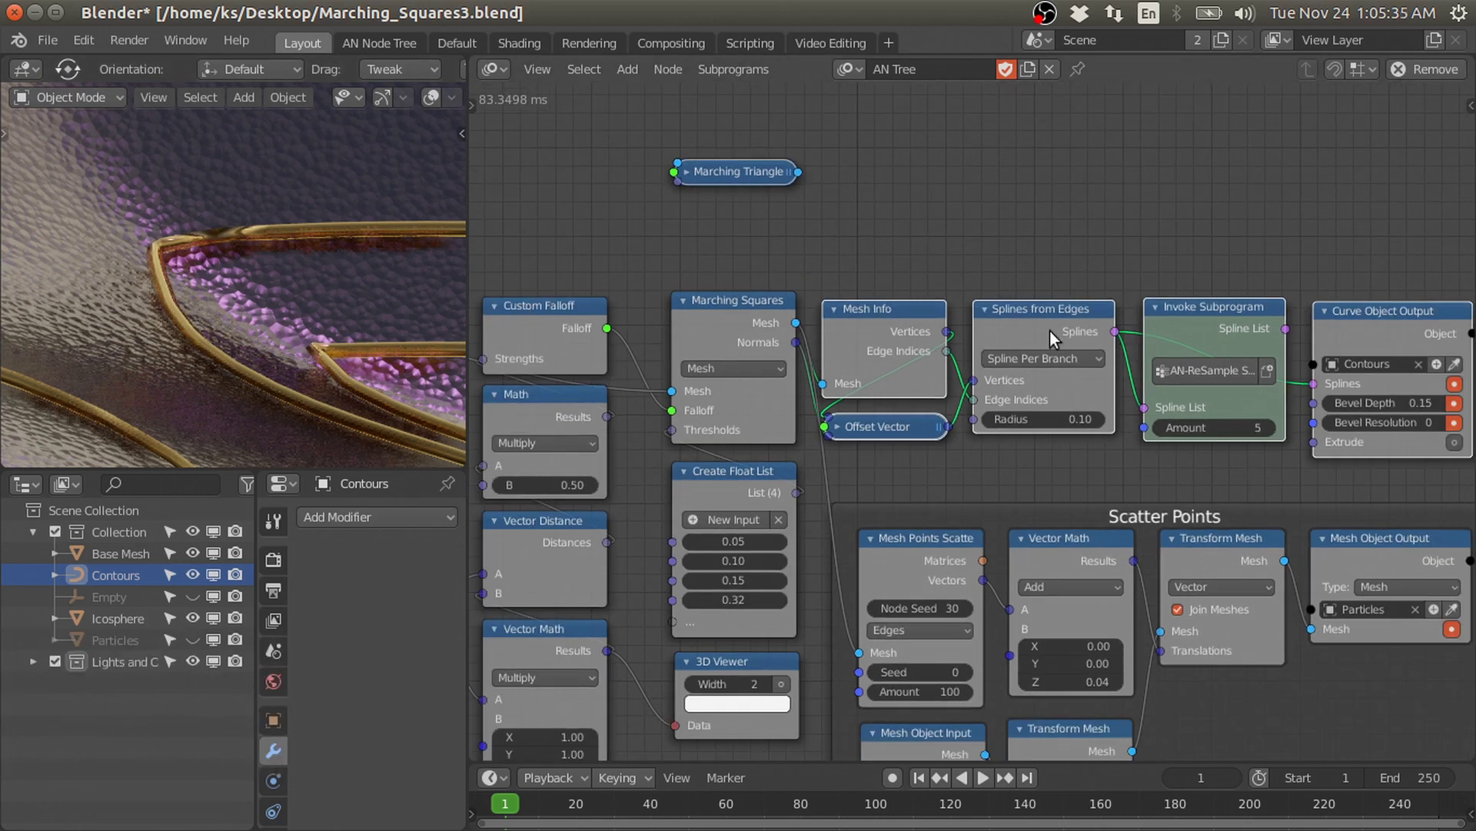
pyautogui.moveTo(1231, 333); pyautogui.dragTo(955, 156, button='middle')
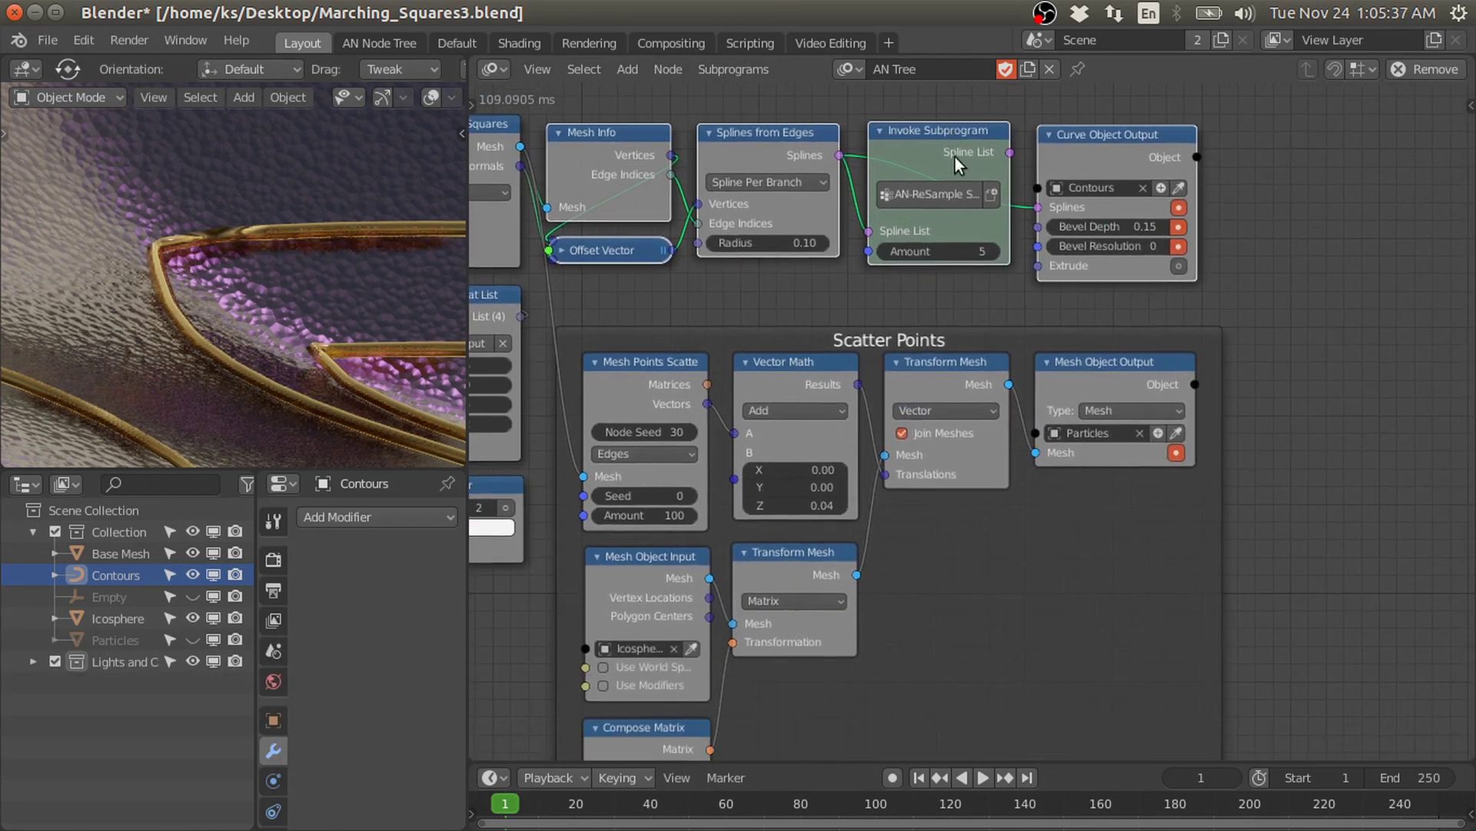
# - Connect the resample Invoke Subprogram node's Spline List output to Curve Object Output's Splines input
pyautogui.moveTo(1010, 152); pyautogui.dragTo(1057, 210)
pyautogui.scroll(-5, 303, 265)
pyautogui.moveTo(303, 265); pyautogui.dragTo(258, 369, button='middle')
pyautogui.scroll(-4, 234, 275)
pyautogui.scroll(-3, 697, 421)
# - Examine the Scatter Points frame and how the Marching Squares mesh feeds the Mesh Points Scatter node set to Edges
pyautogui.moveTo(696, 421); pyautogui.dragTo(843, 377, button='middle')
pyautogui.scroll(2, 844, 376)
pyautogui.moveTo(855, 260); pyautogui.dragTo(850, 230)
pyautogui.scroll(1, 809, 241)
pyautogui.moveTo(809, 241); pyautogui.dragTo(823, 441, button='middle')
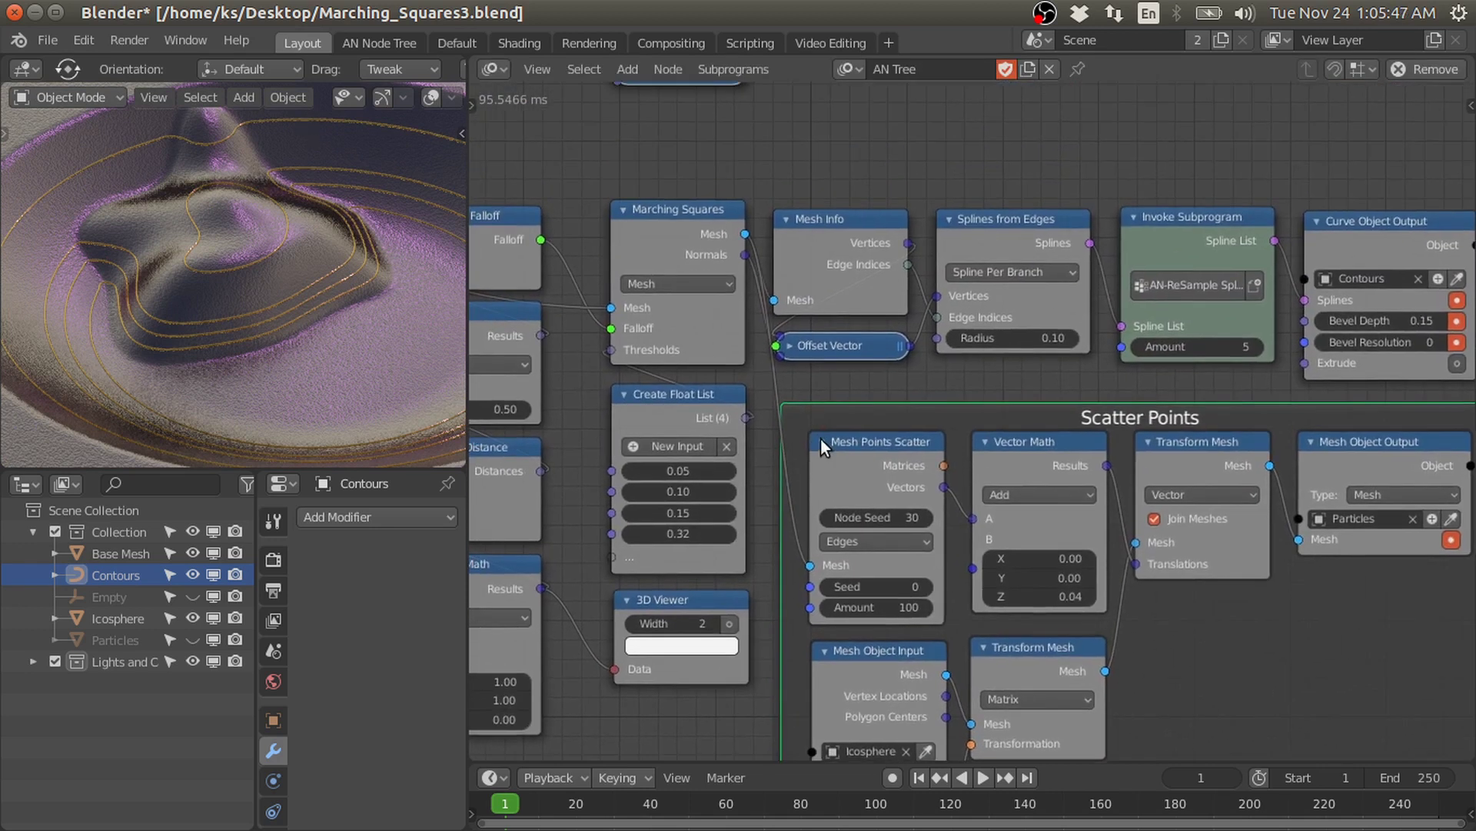
pyautogui.click(929, 459)
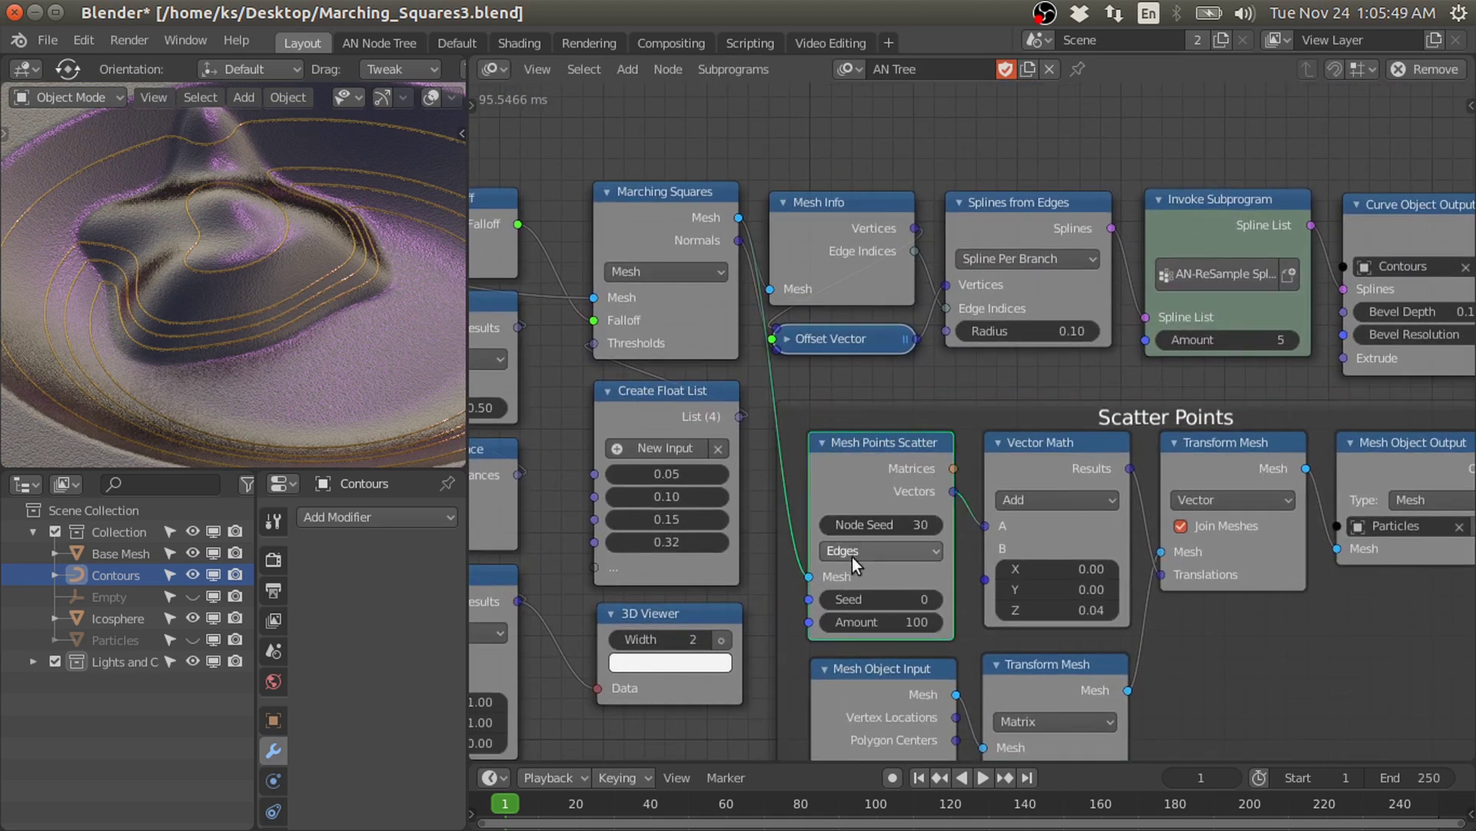
pyautogui.moveTo(740, 218); pyautogui.dragTo(754, 172)
pyautogui.moveTo(726, 224); pyautogui.dragTo(749, 238)
pyautogui.moveTo(864, 424); pyautogui.dragTo(792, 312, button='middle')
pyautogui.scroll(1, 809, 431)
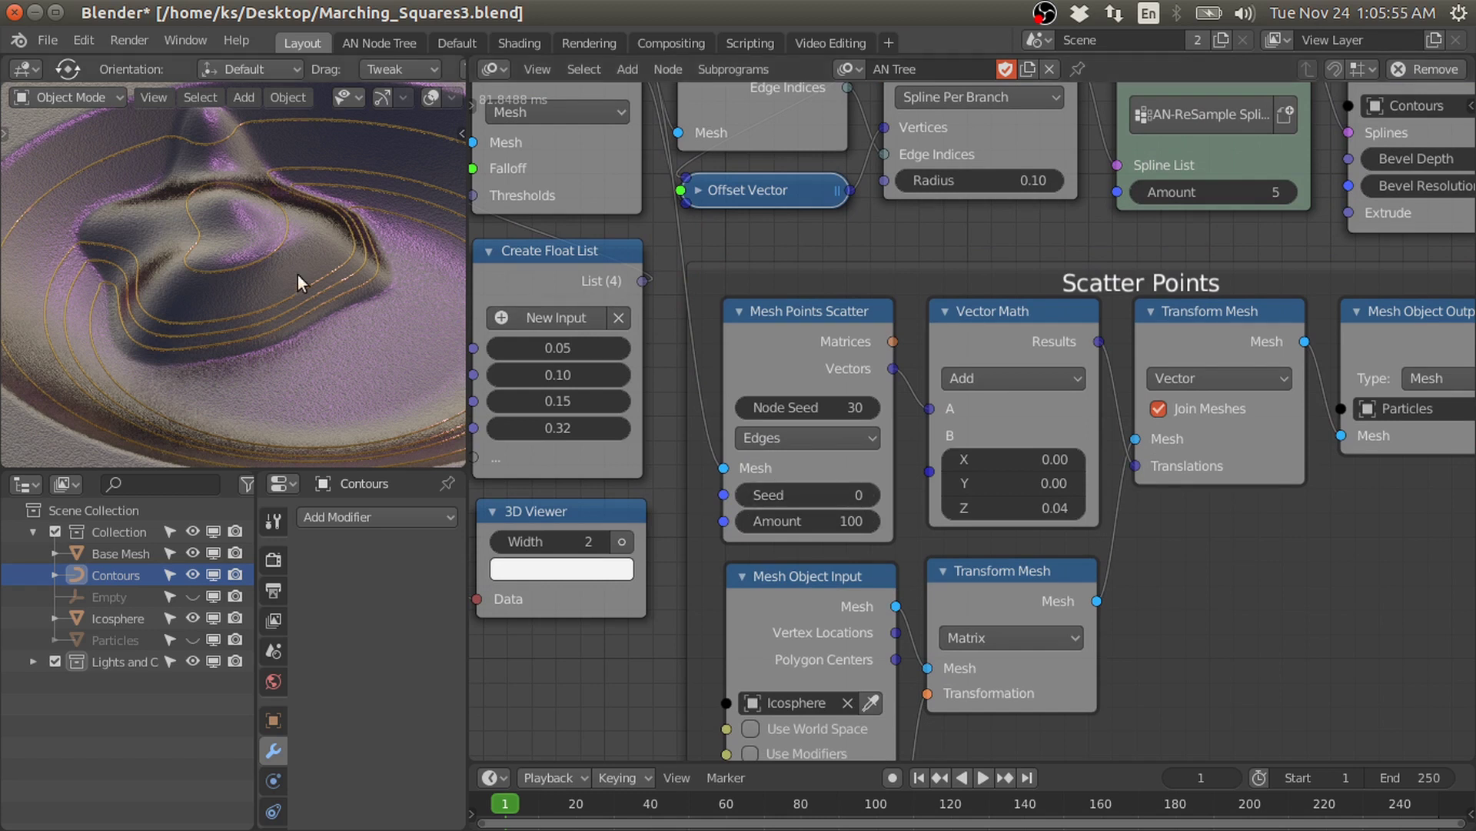
pyautogui.keyDown('shift'); pyautogui.moveTo(218, 326); pyautogui.dragTo(262, 281, button='middle'); pyautogui.keyUp('shift')
pyautogui.scroll(-2, 892, 419)
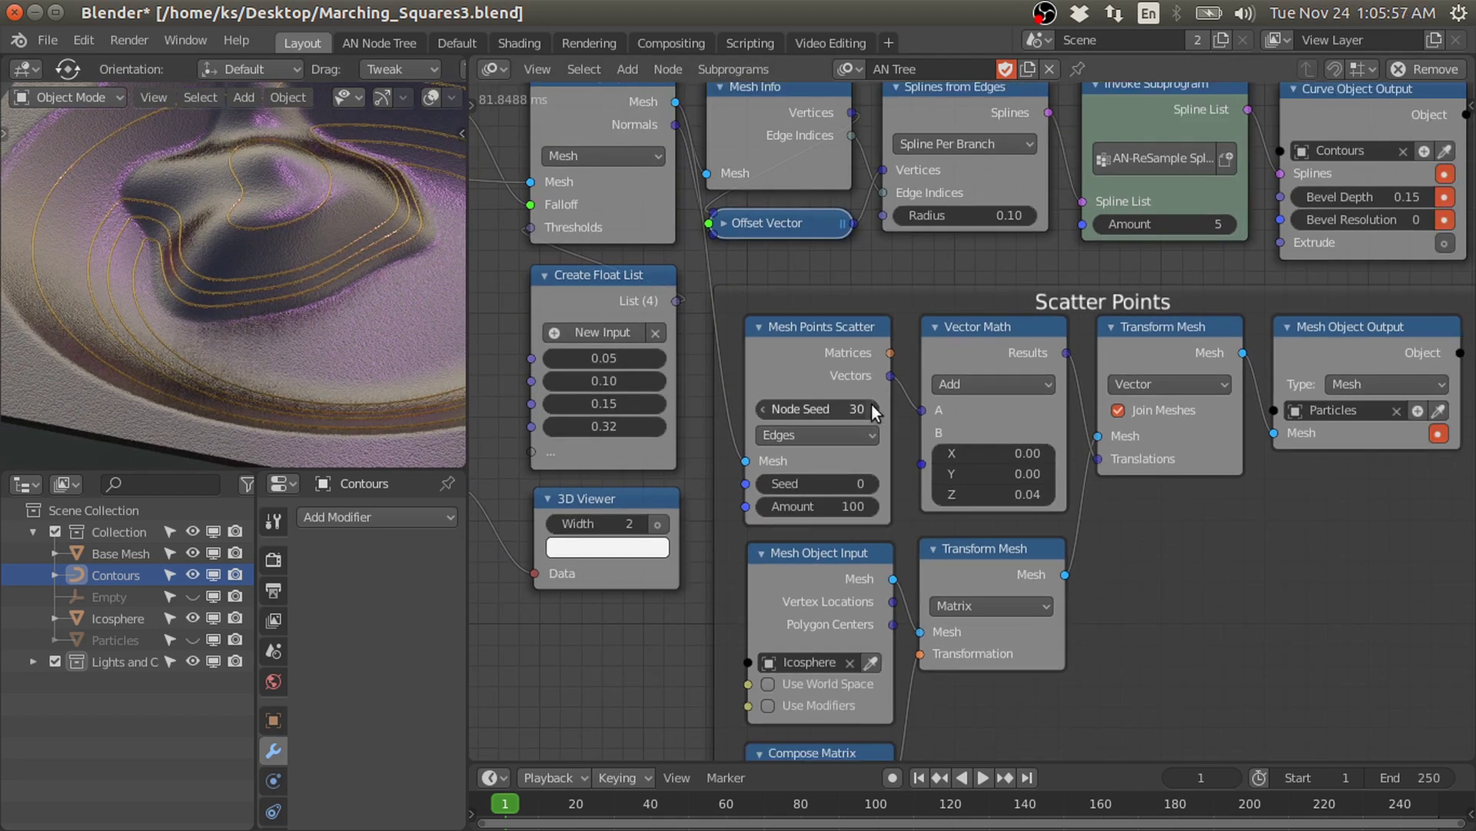
# - Connect Mesh Points Scatter's Vectors output to the 3D Viewer, preview the scattered points, and turn the viewer off
pyautogui.moveTo(888, 389); pyautogui.dragTo(916, 324, button='middle')
pyautogui.moveTo(918, 312); pyautogui.dragTo(562, 507)
pyautogui.click(676, 459)
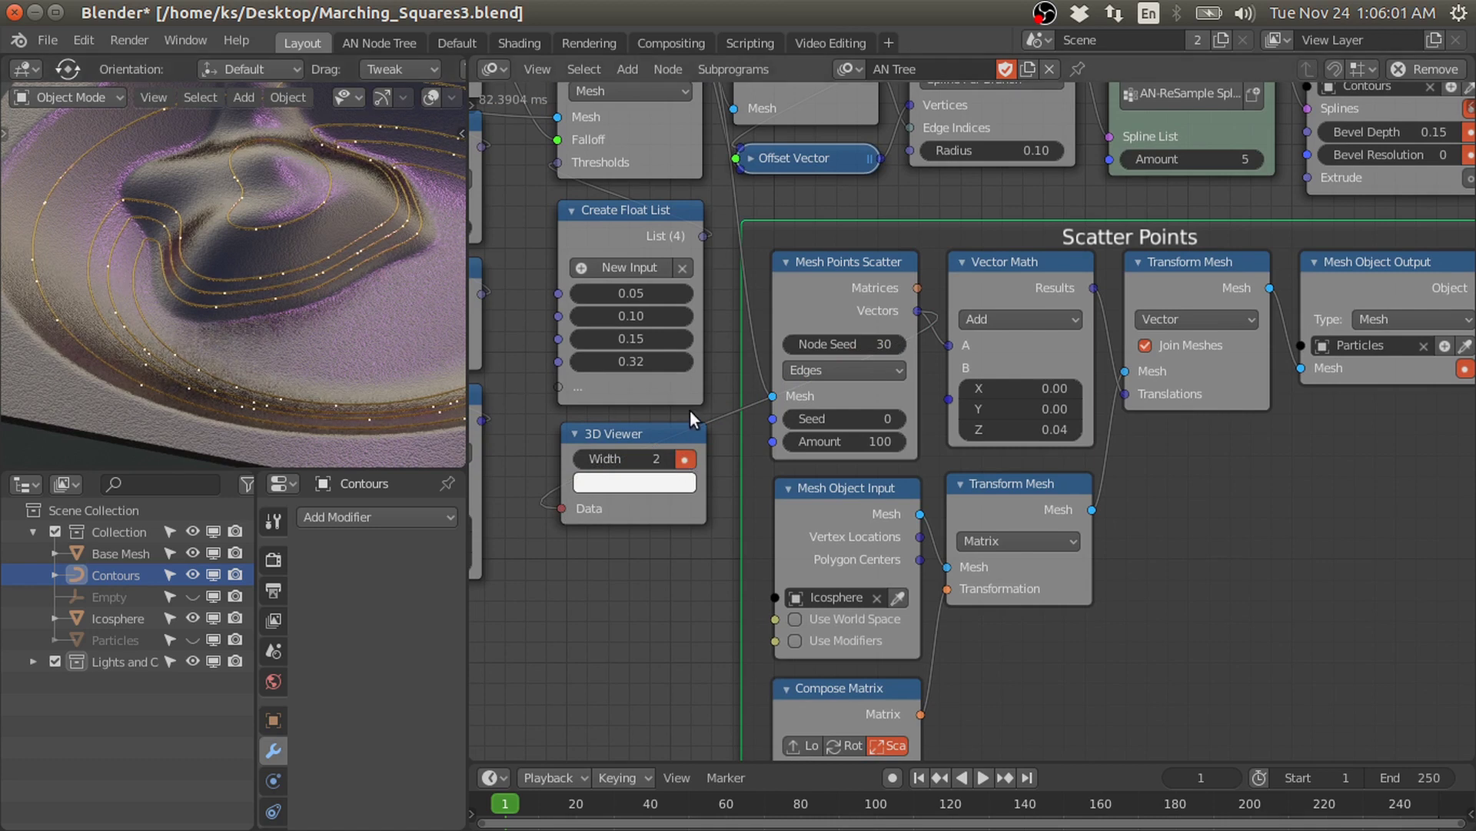
pyautogui.click(677, 459)
pyautogui.click(907, 342)
pyautogui.scroll(-2, 957, 449)
pyautogui.scroll(1, 925, 395)
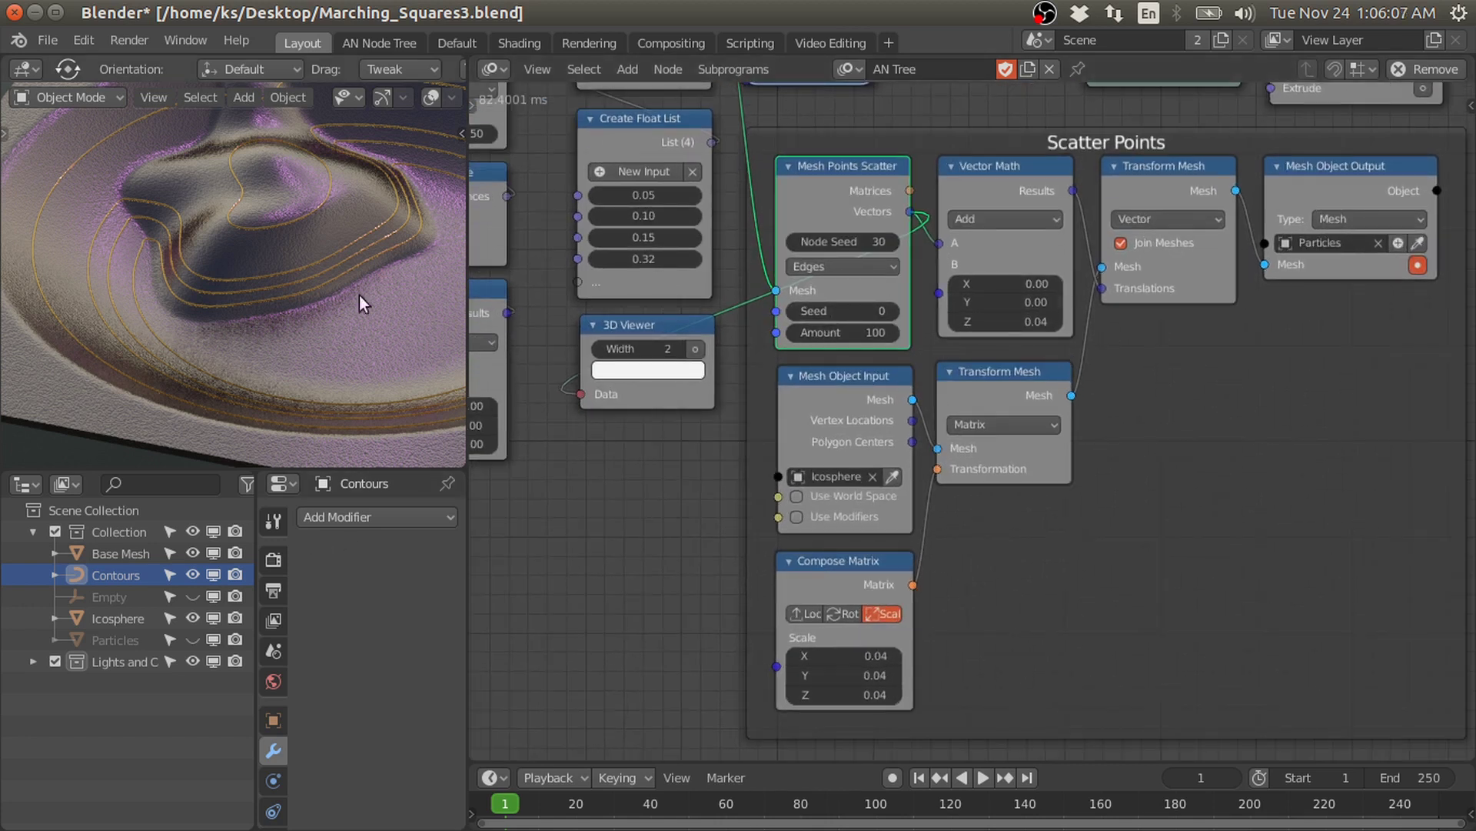
# - Make the Particles object visible and inspect the particles along the contour lines
pyautogui.click(193, 639)
pyautogui.scroll(-5, 200, 283)
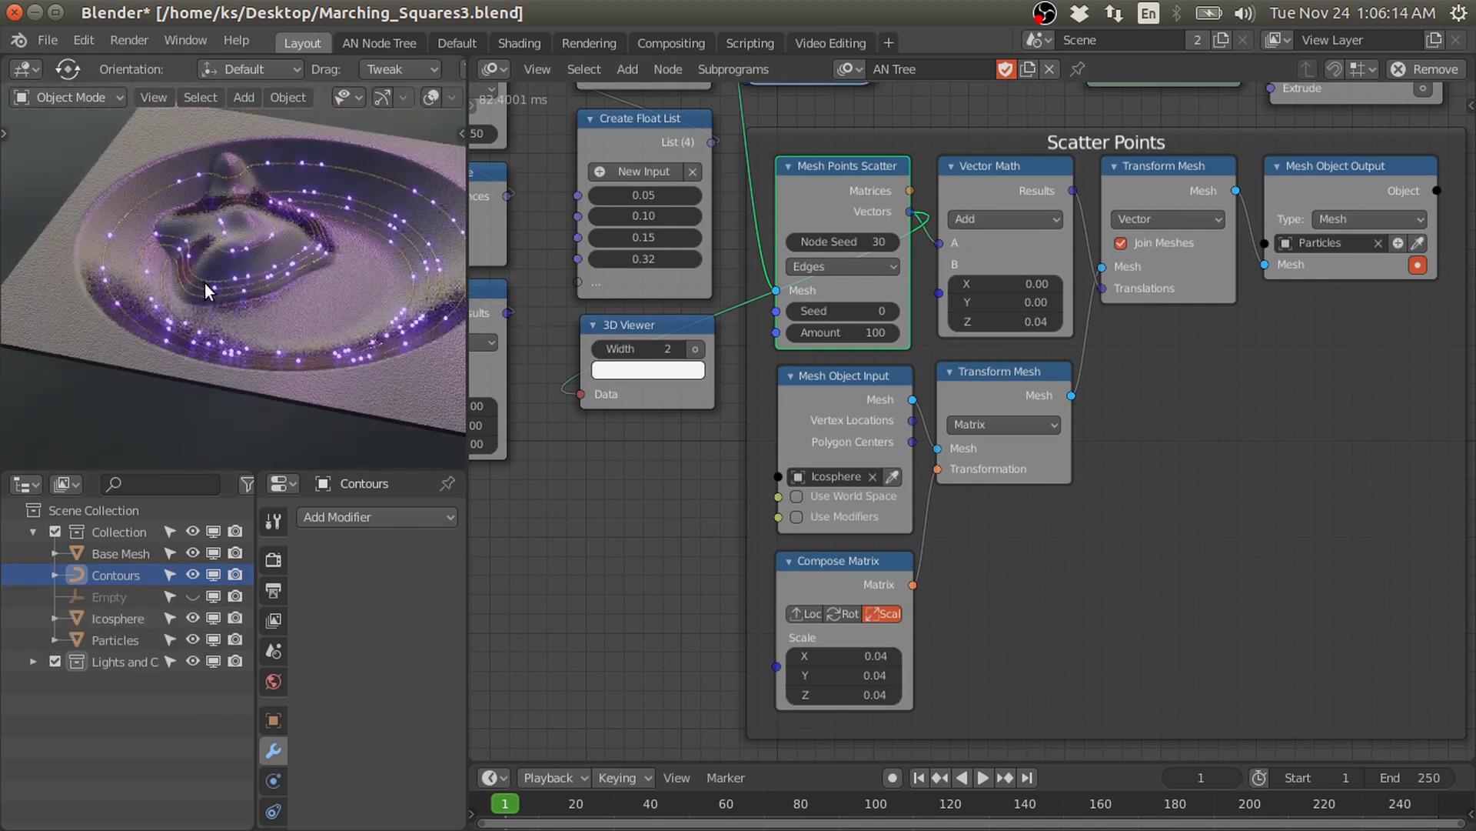
pyautogui.scroll(4, 206, 284)
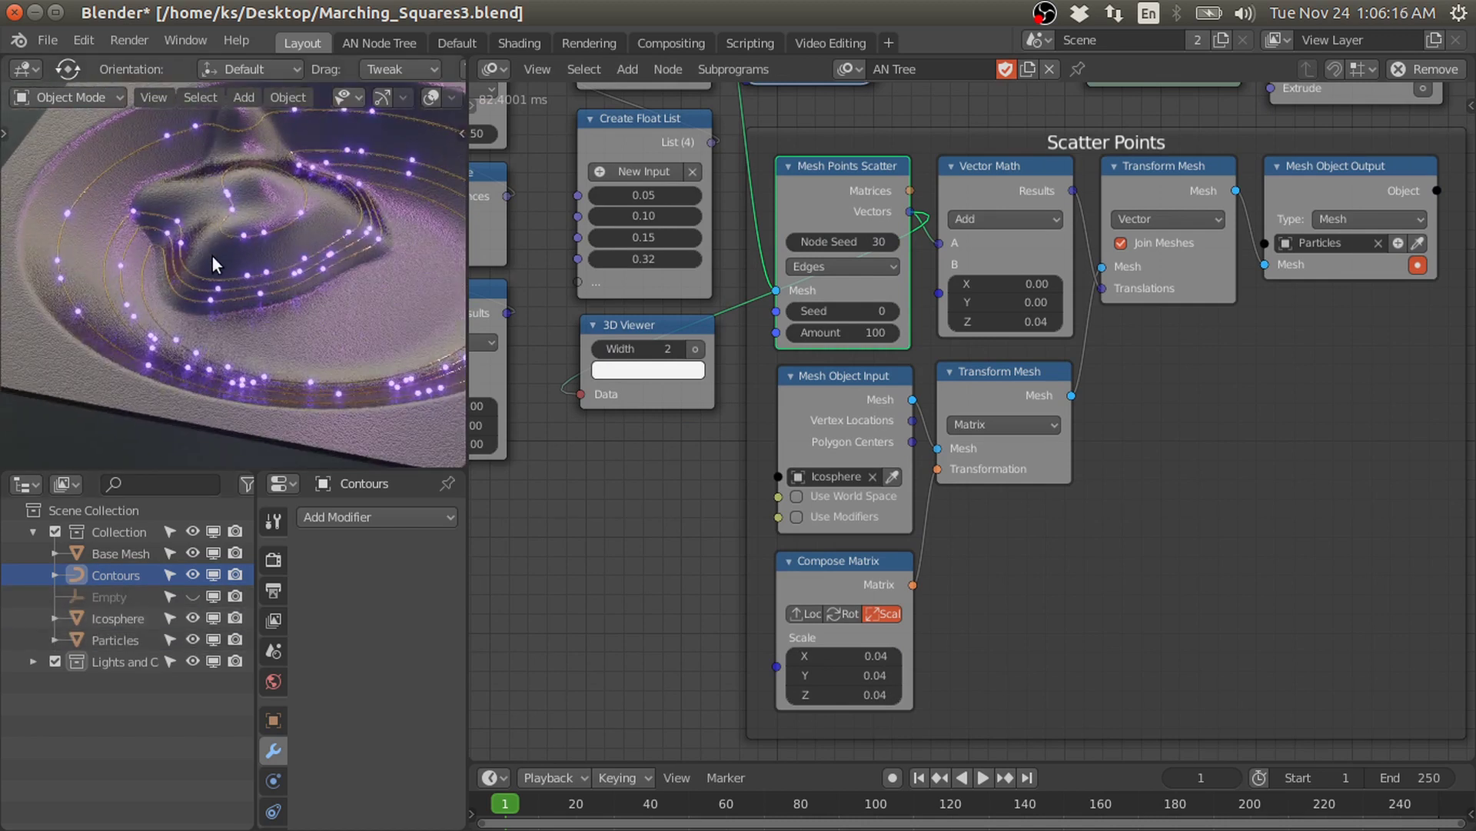
pyautogui.moveTo(223, 263)
pyautogui.keyDown('shift'); pyautogui.mouseDown(button='middle')
pyautogui.moveTo(246, 238)
pyautogui.moveTo(247, 279)
pyautogui.mouseUp(button='middle'); pyautogui.keyUp('shift')
# - Select the Marching Triangles and Marching Squares nodes together
pyautogui.moveTo(650, 139); pyautogui.dragTo(796, 502)
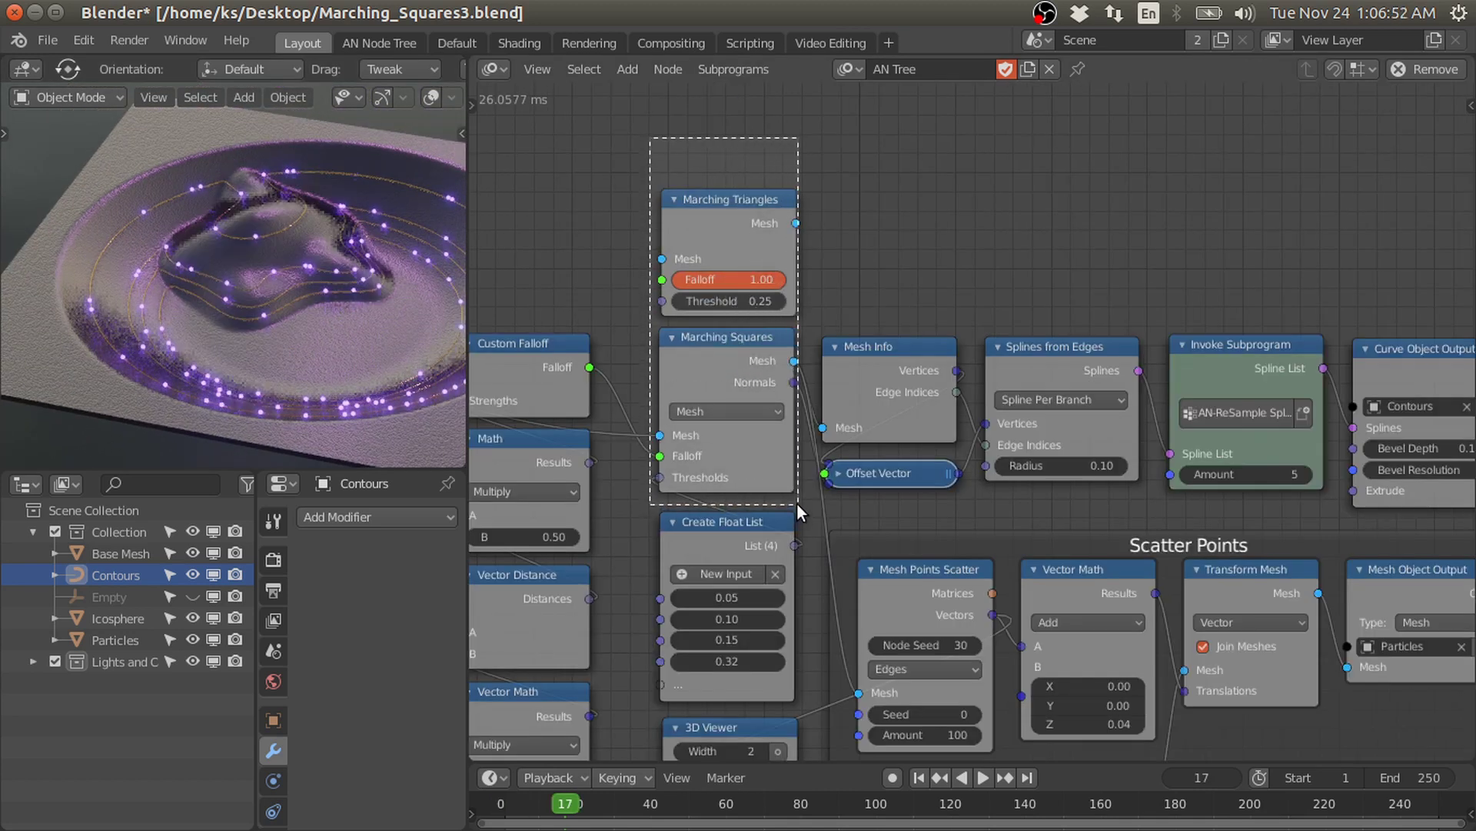
pyautogui.moveTo(718, 340); pyautogui.dragTo(844, 349, button='middle')
pyautogui.scroll(3, 845, 351)
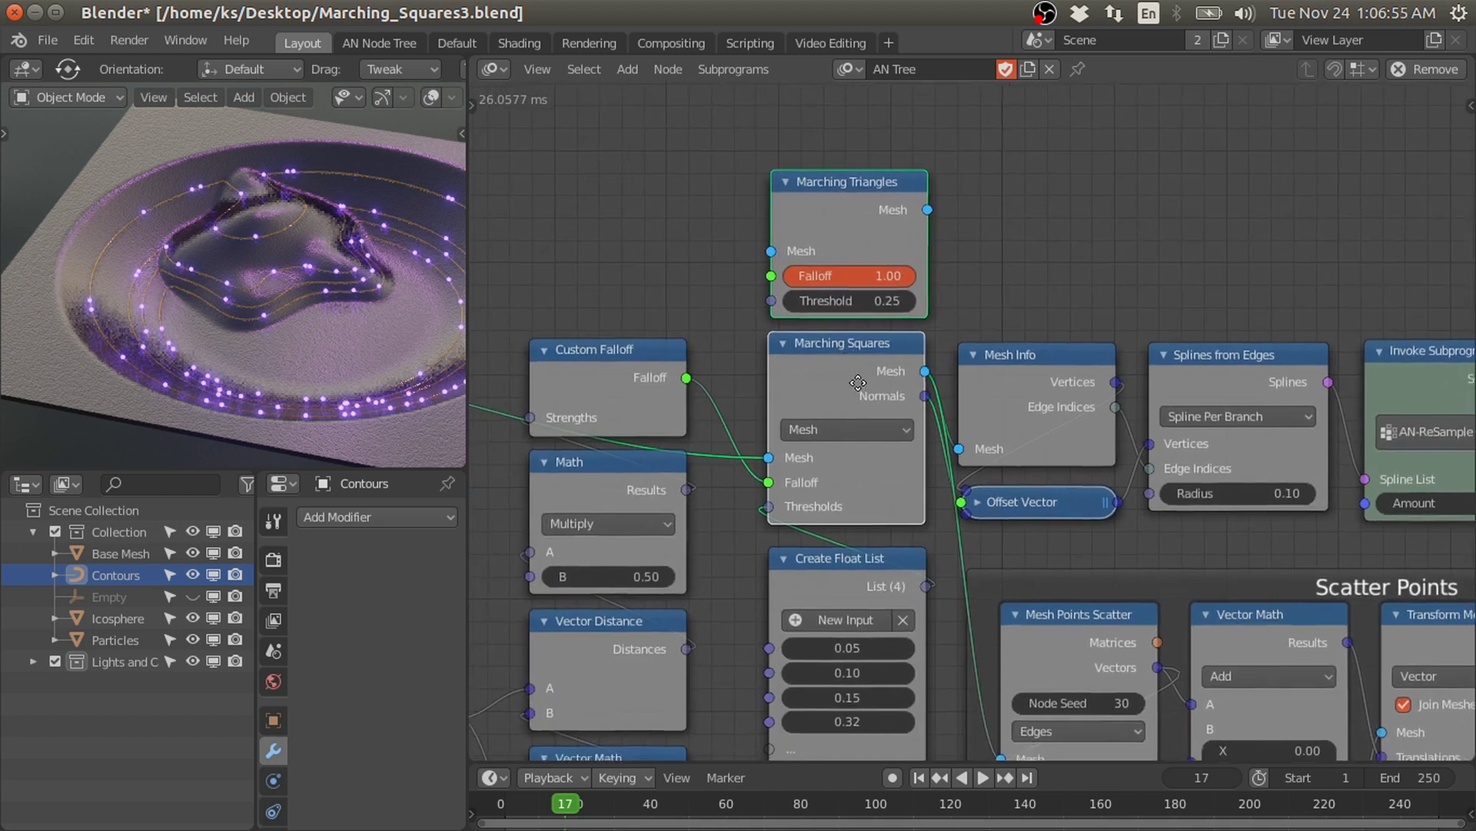
pyautogui.moveTo(726, 103); pyautogui.dragTo(943, 557)
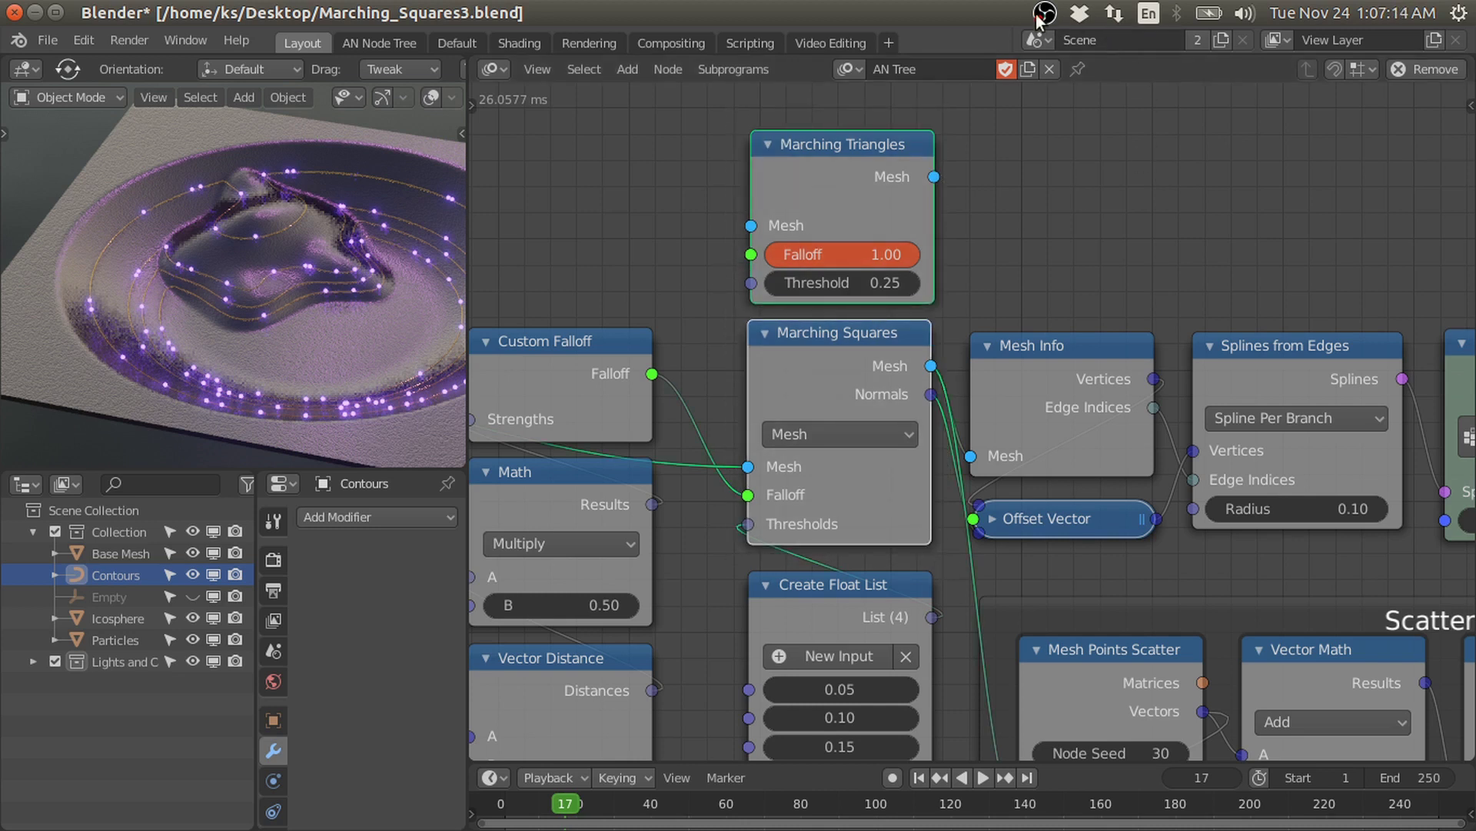